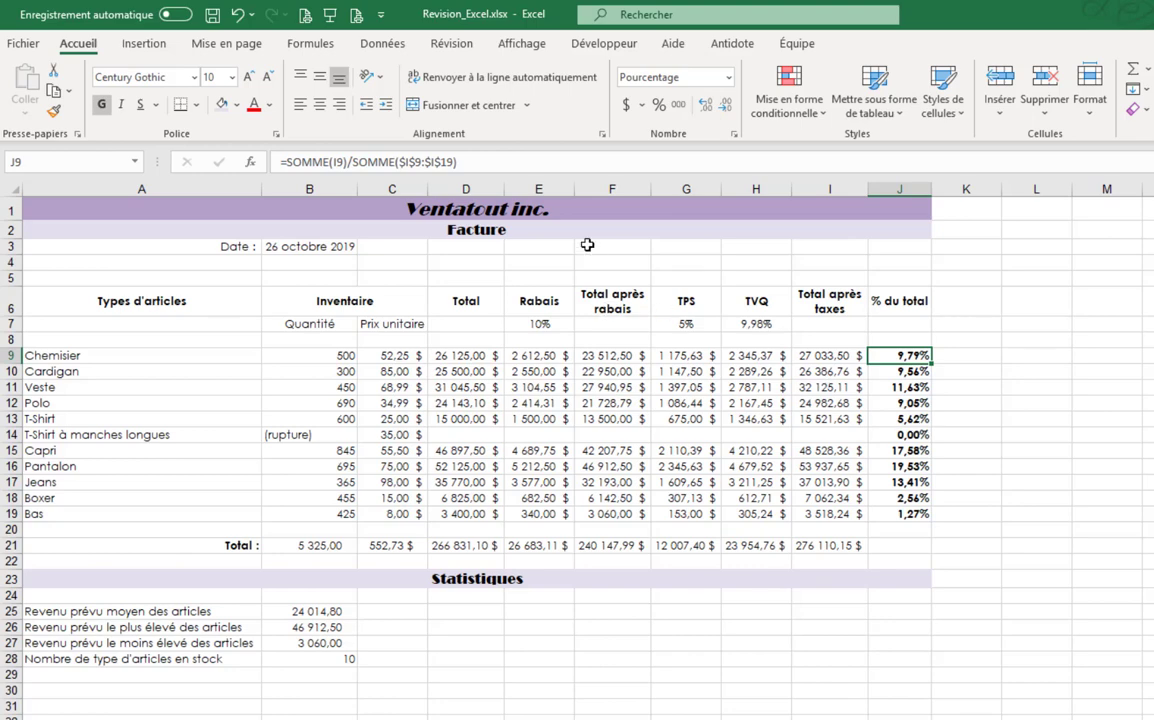
Insert an empty column E before Rabais and set its width to exactly 5.
left_click(544, 186)
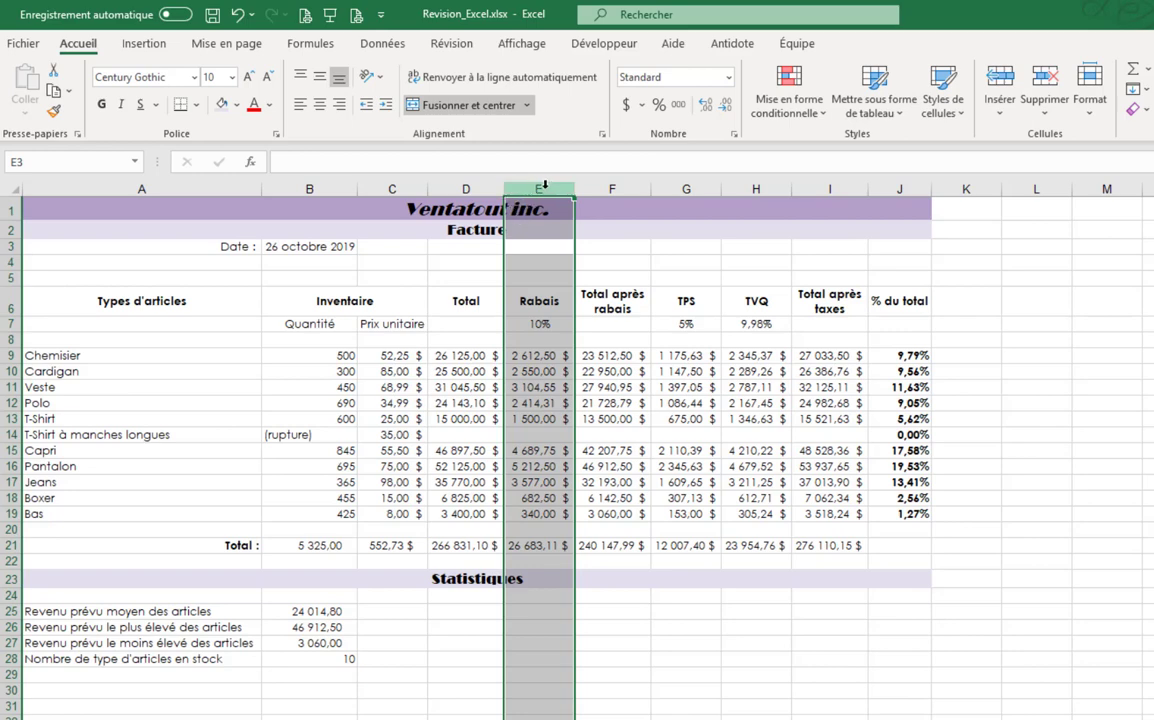
right_click(545, 188)
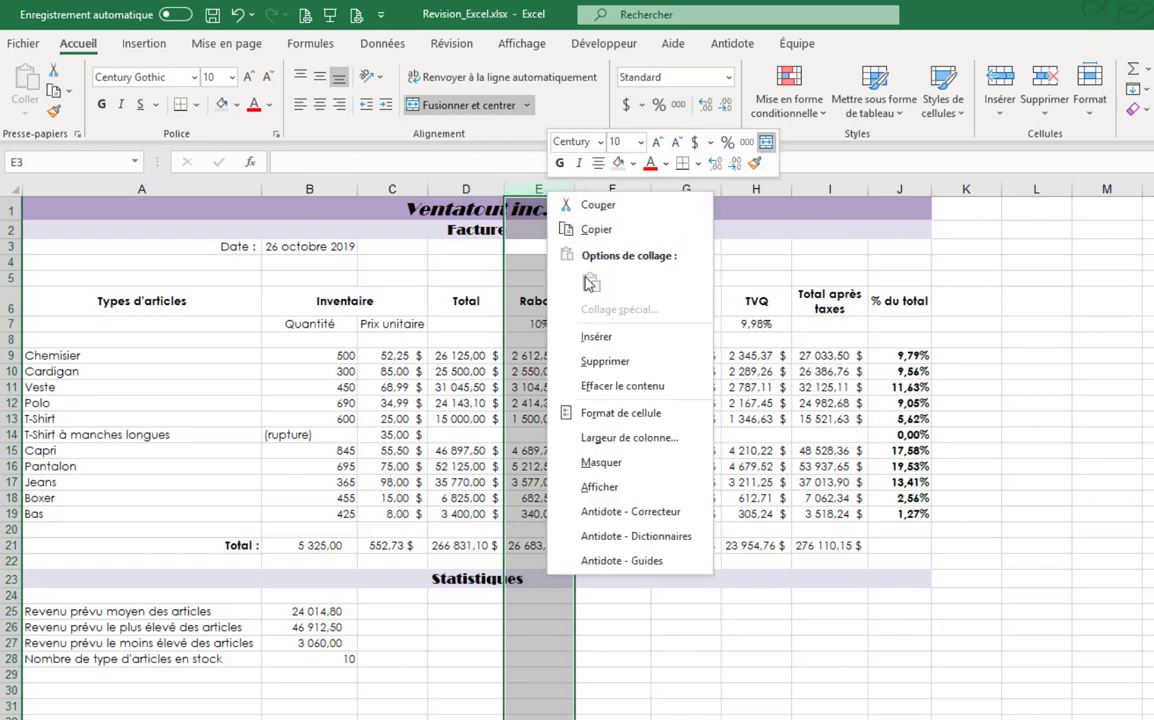
left_click(597, 337)
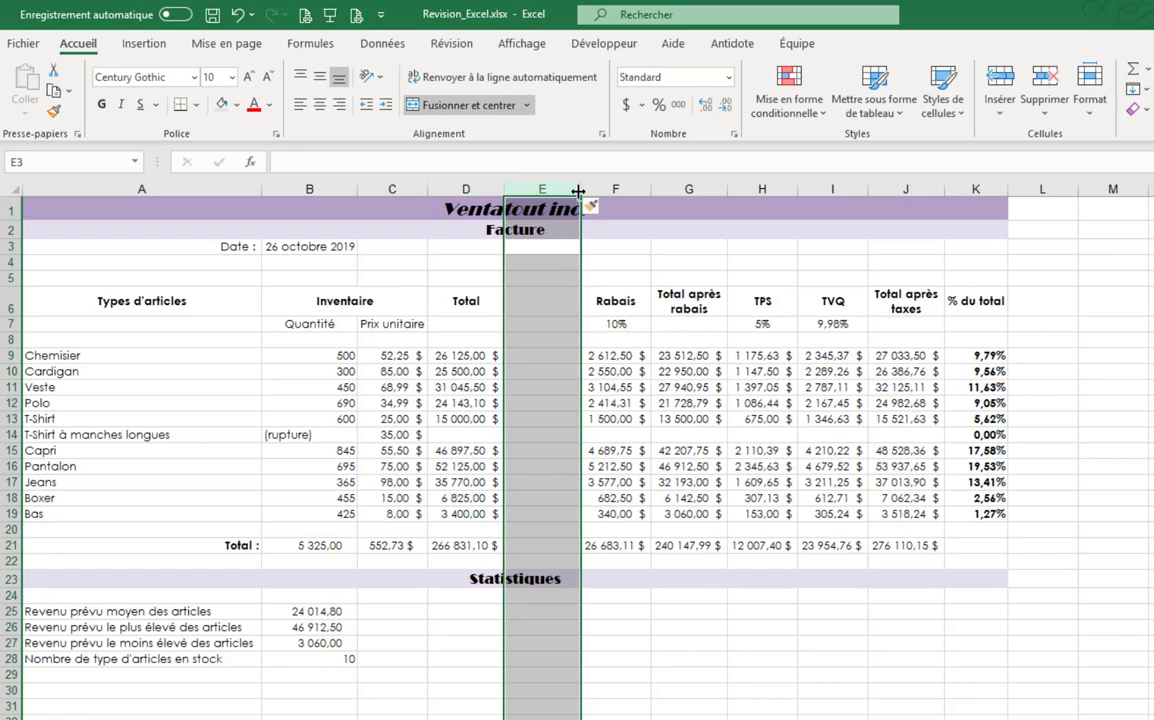
left_click_drag(578, 191, 536, 195)
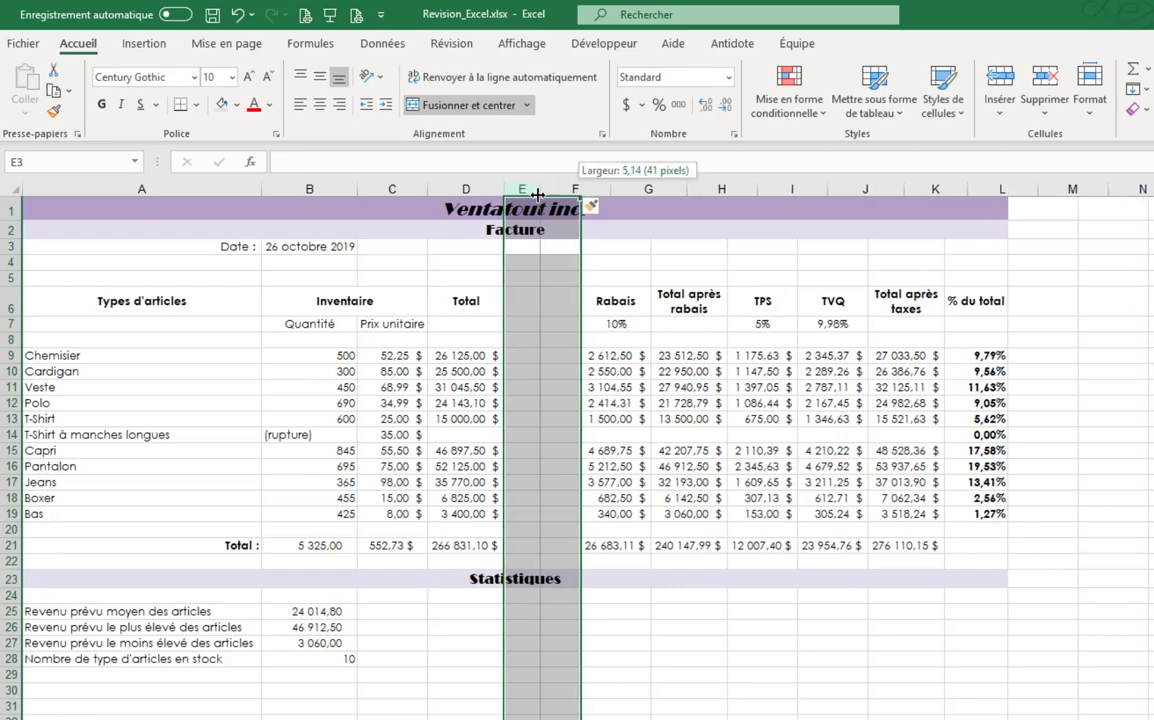
left_click_drag(536, 195, 539, 197)
left_click_drag(538, 199, 537, 199)
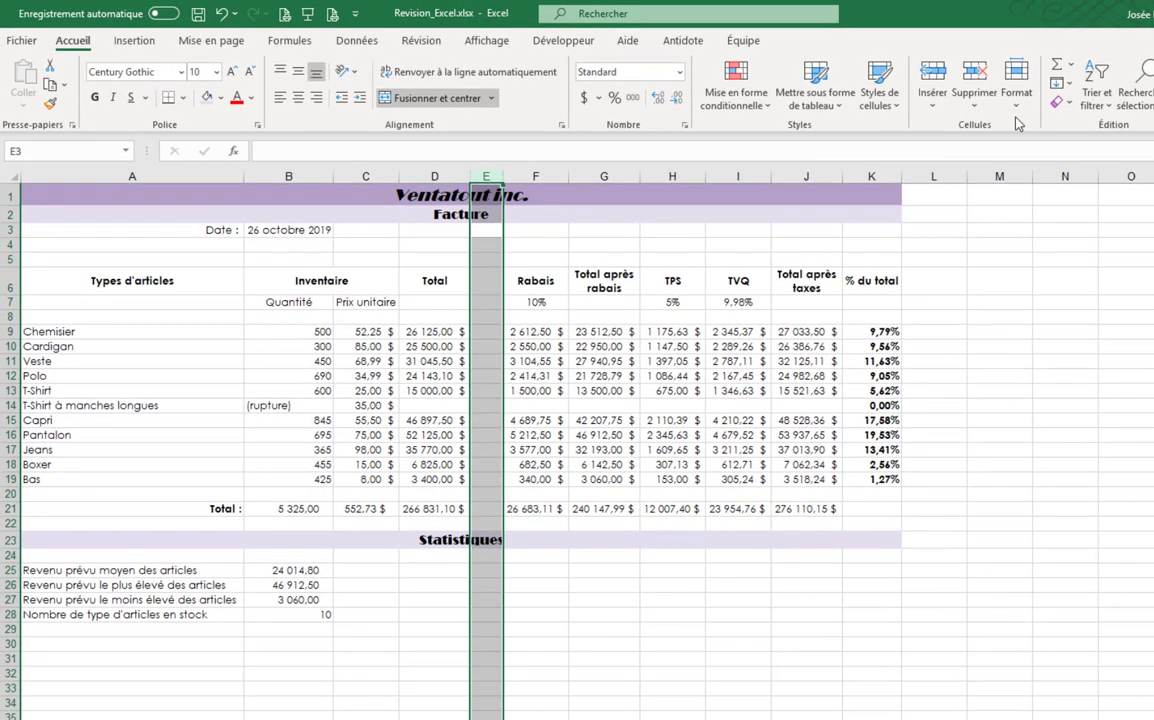
left_click(1016, 100)
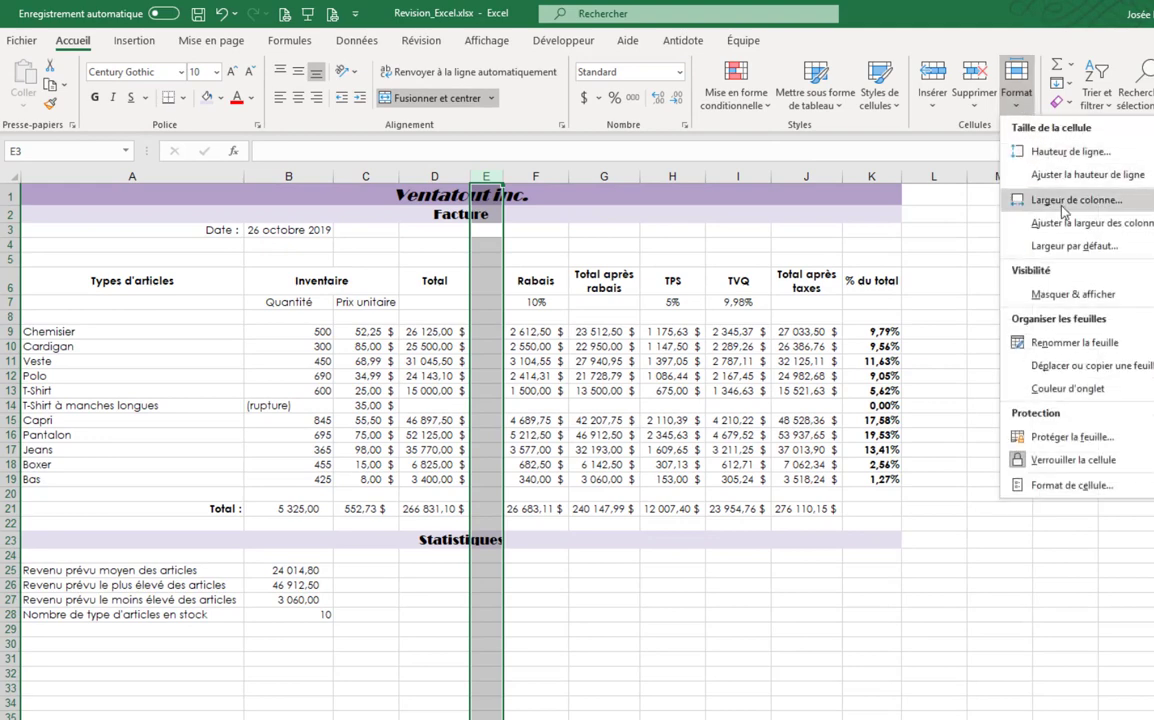
left_click(1066, 200)
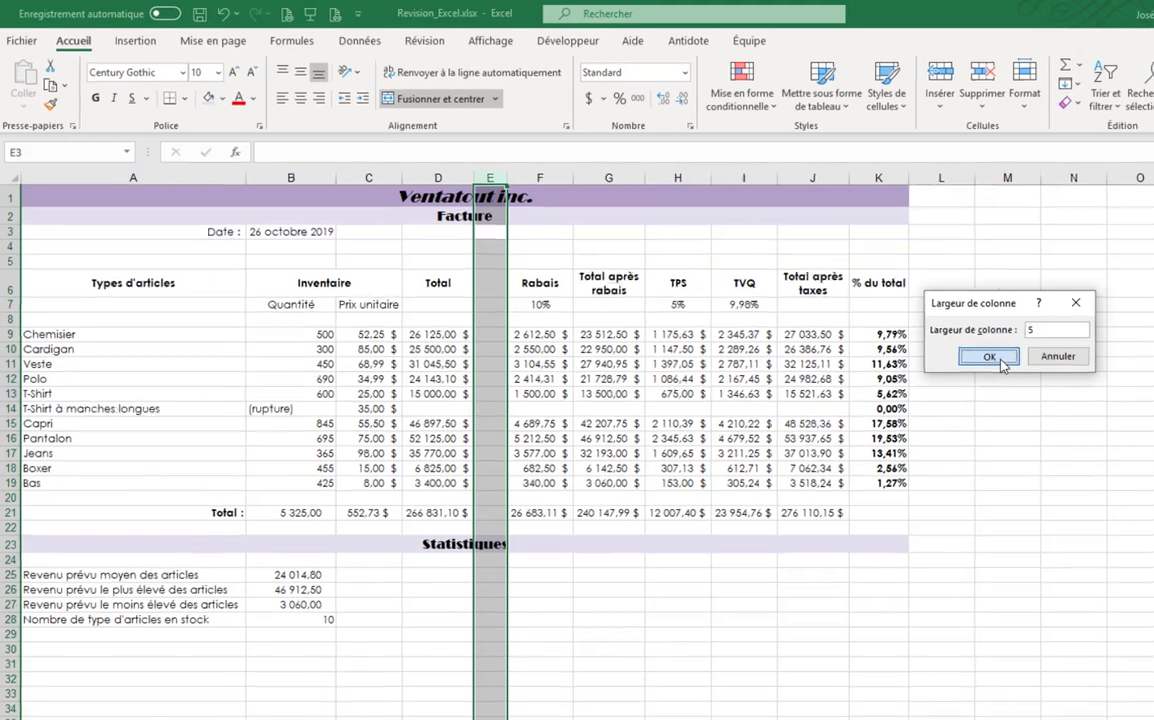
left_click(994, 358)
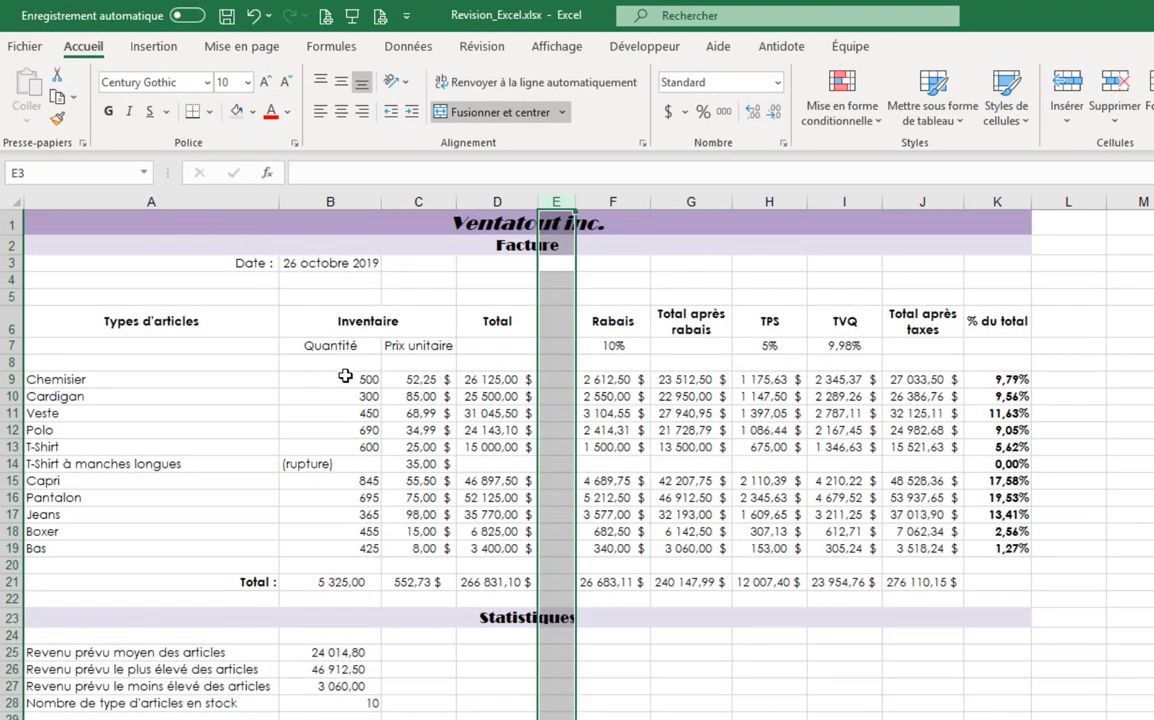
Put a thick outside border around the Inventaire–Total block B6:D21.
mouse_move(335, 321)
left_mouse_down()
mouse_move(492, 551)
mouse_move(500, 589)
left_mouse_up()
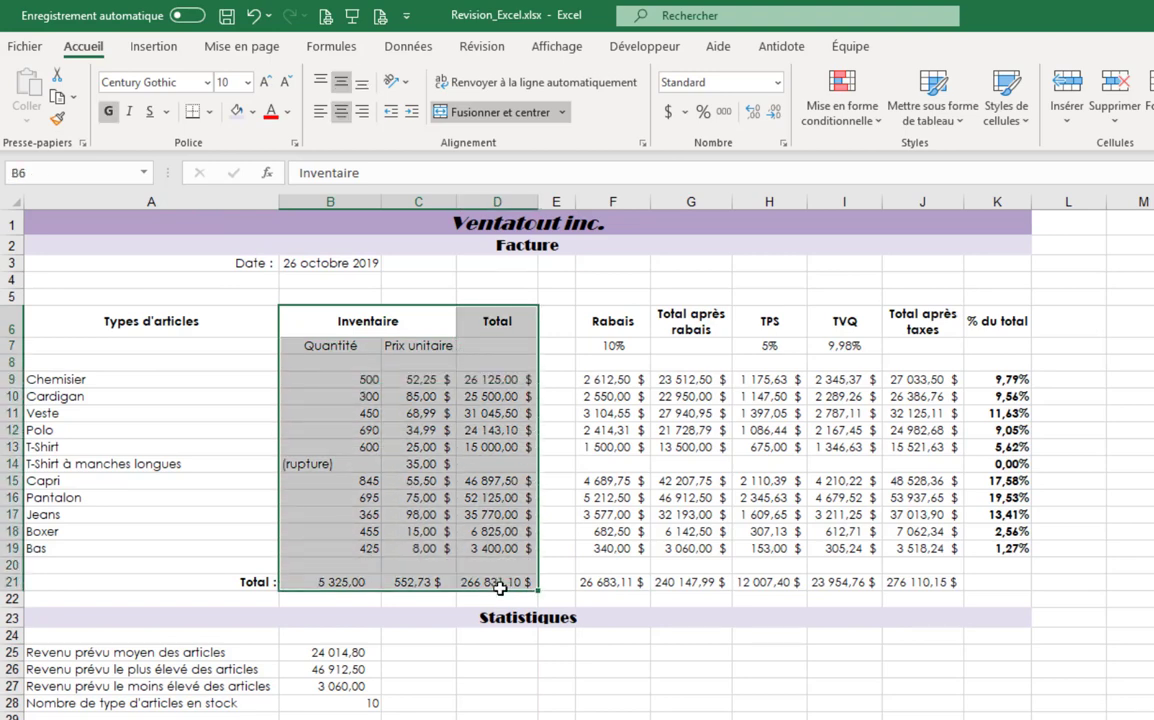
left_click(211, 112)
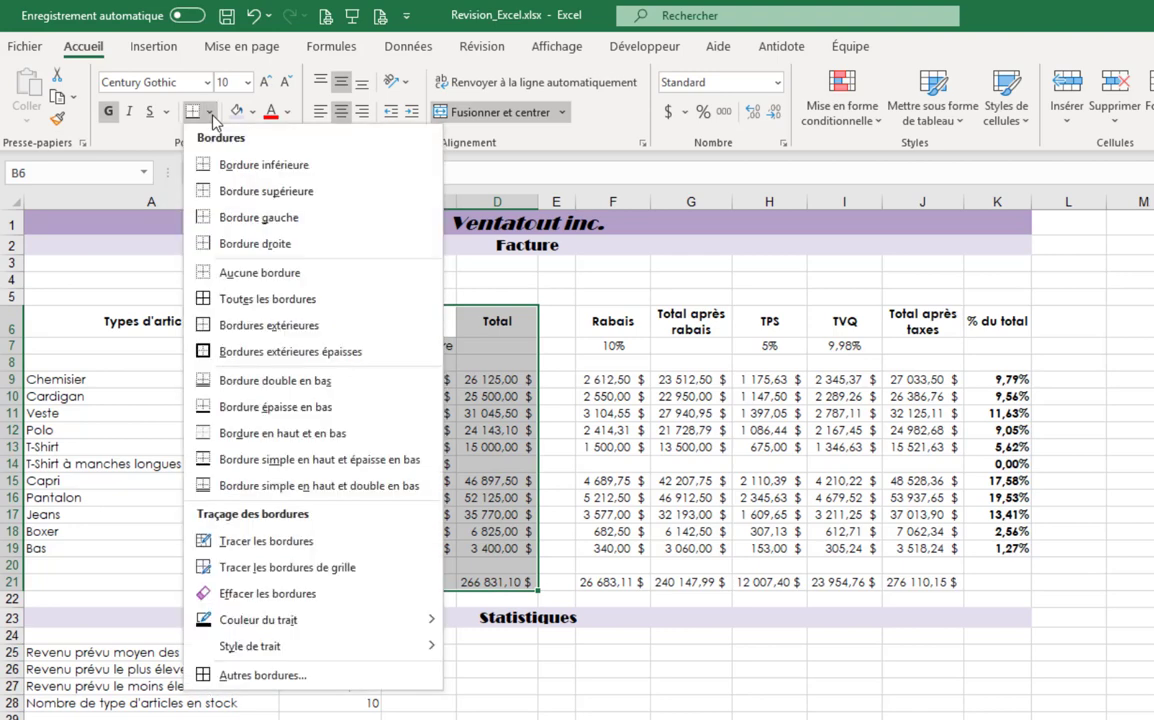
left_click(264, 353)
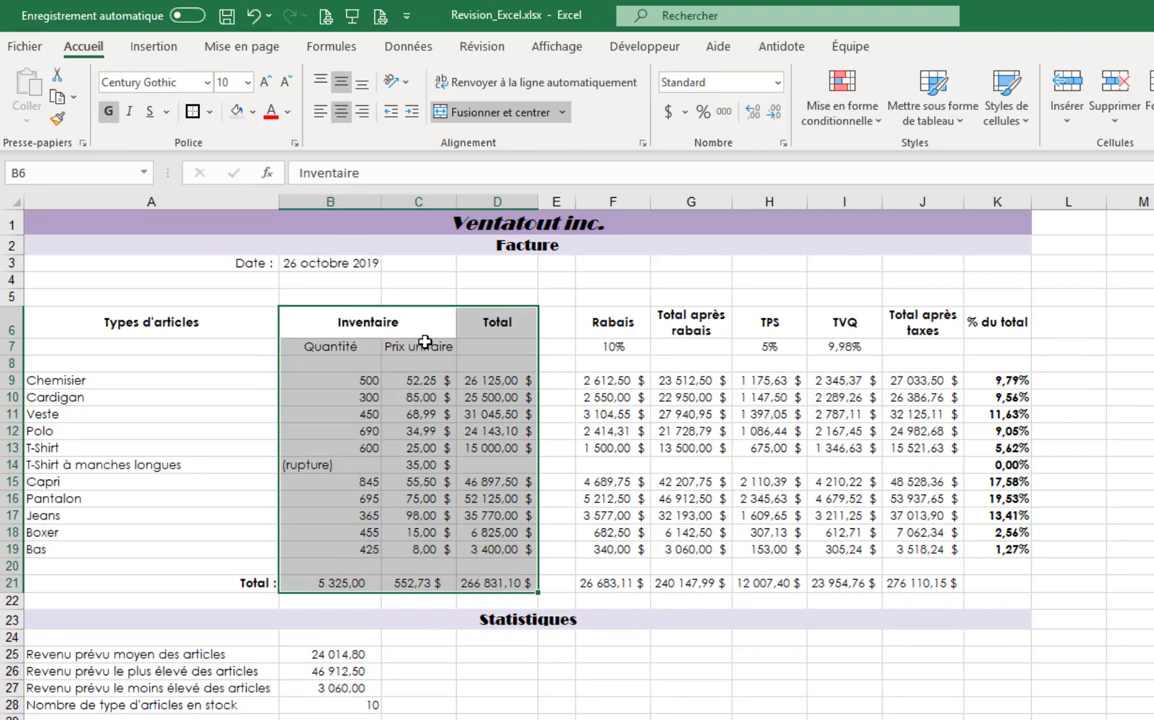
Apply the same thick outside border to the Rabais–% du total block F6:K21.
left_click_drag(612, 322, 1003, 580)
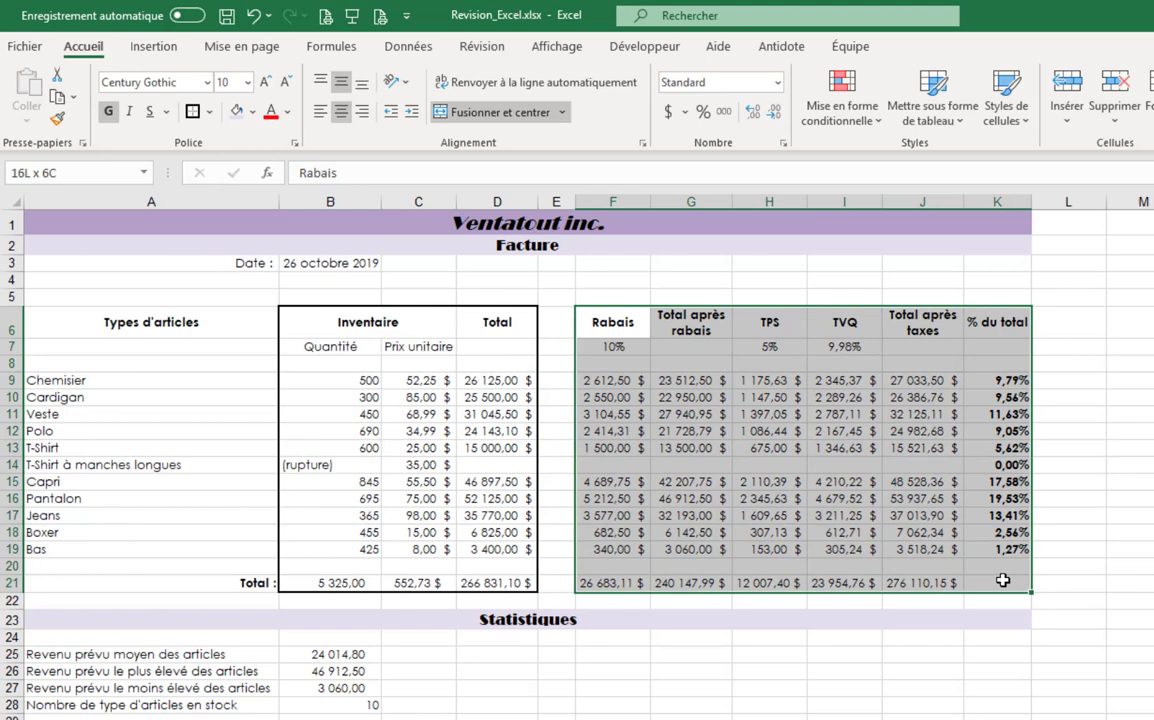
left_click(193, 112)
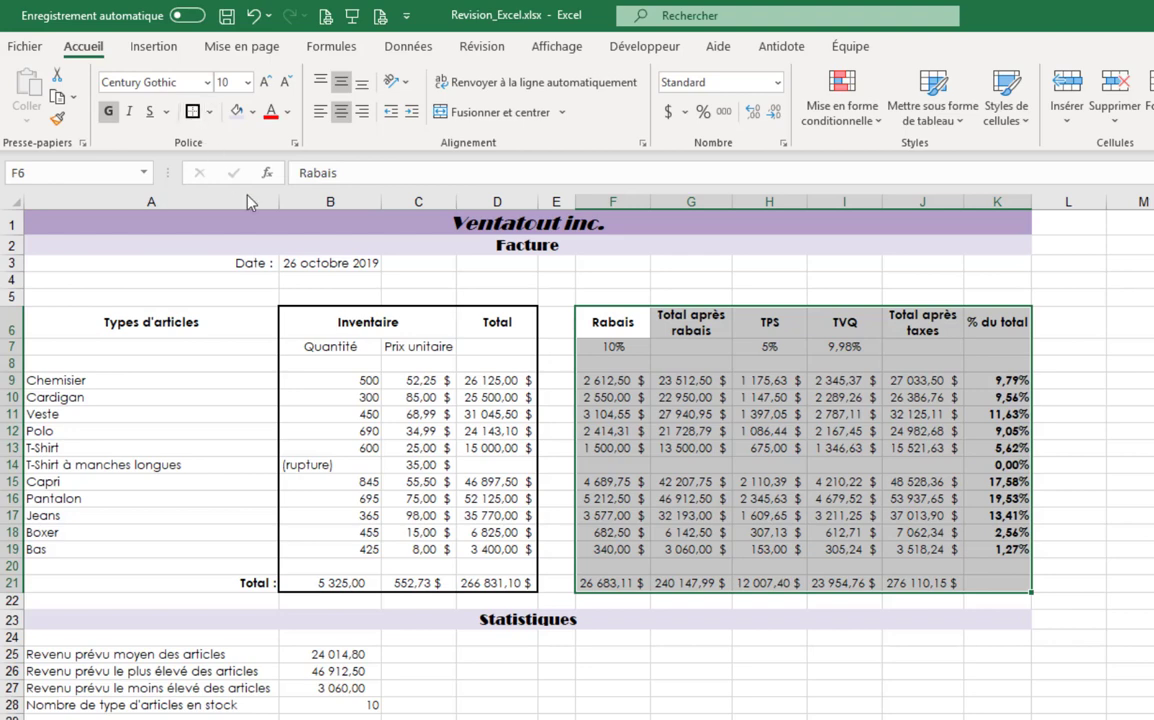
left_click(515, 582)
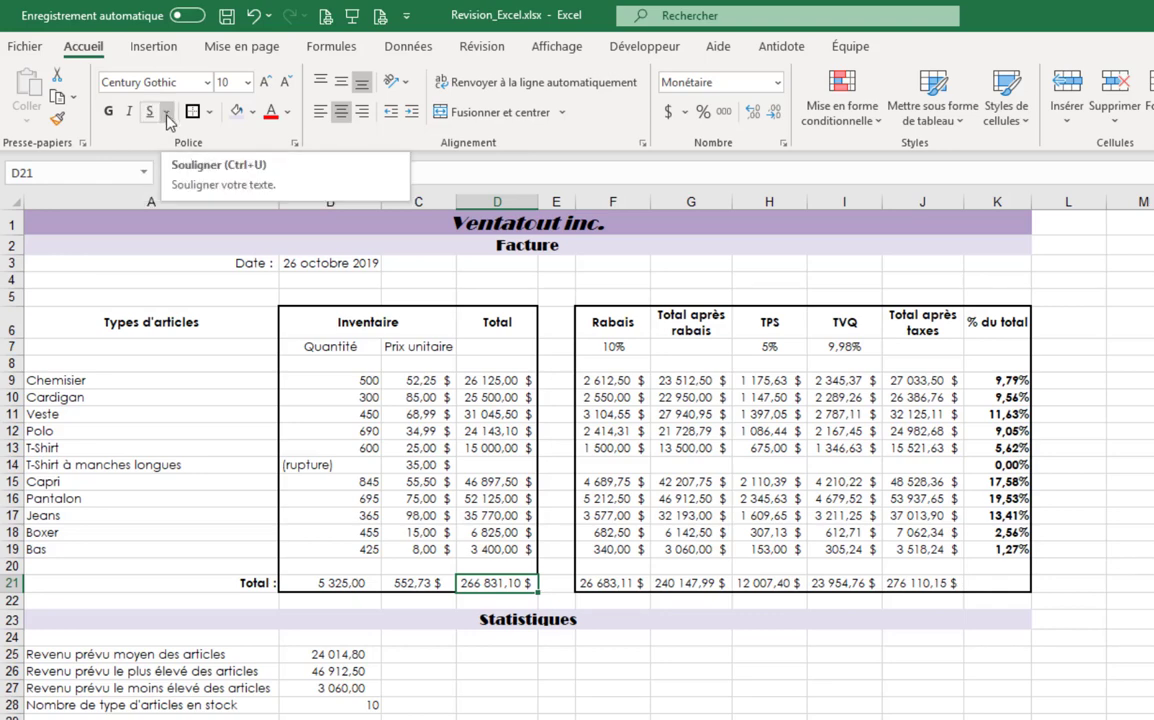
Apply a double underline to the grand total 266 831,10 $ in D21.
left_click(166, 112)
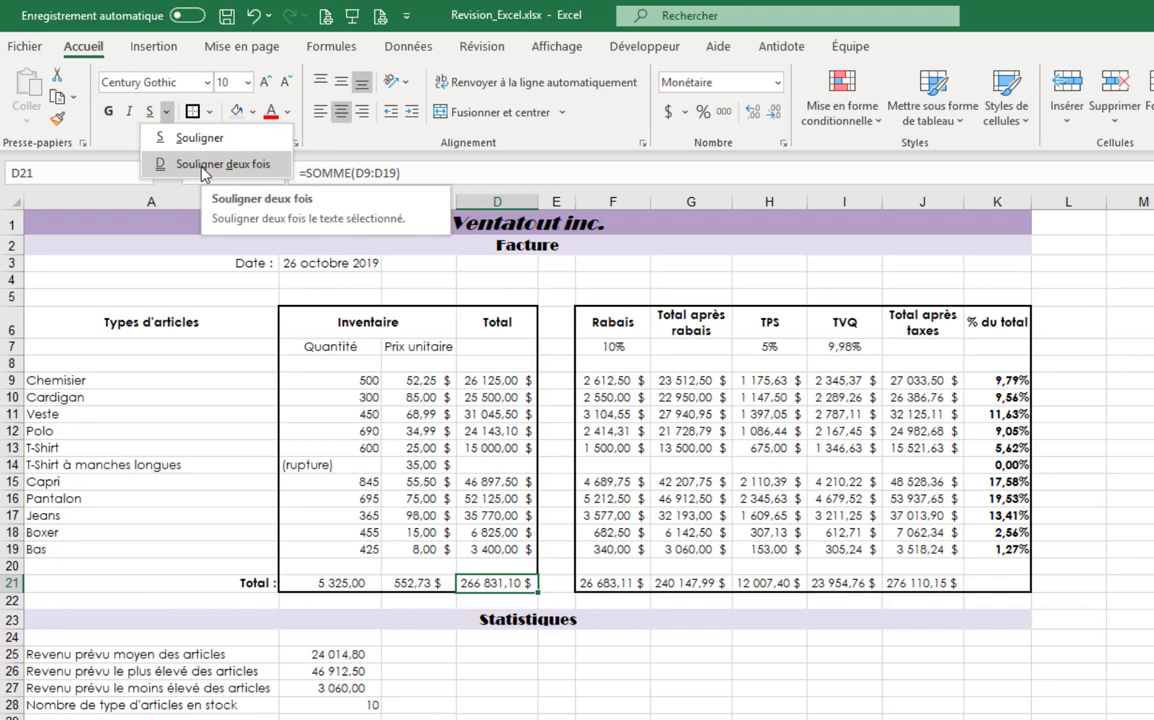
left_click(203, 164)
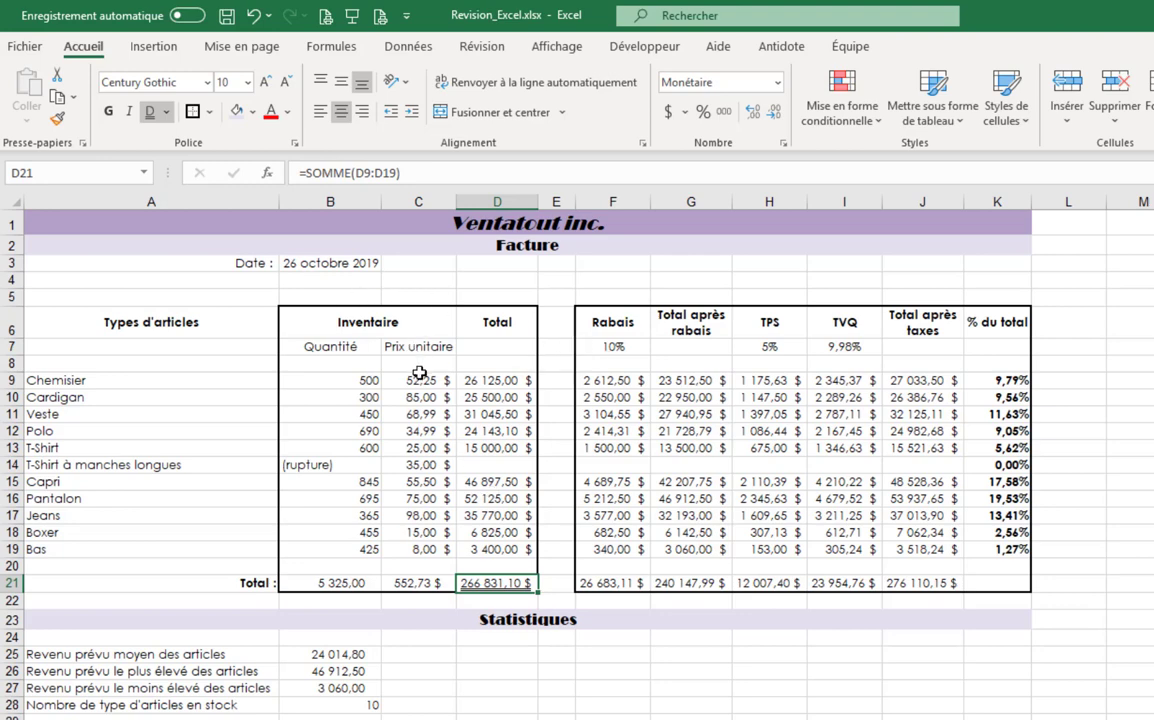
Format prices and totals C10:D19 as Comptabilité with no currency symbol.
left_click(419, 397)
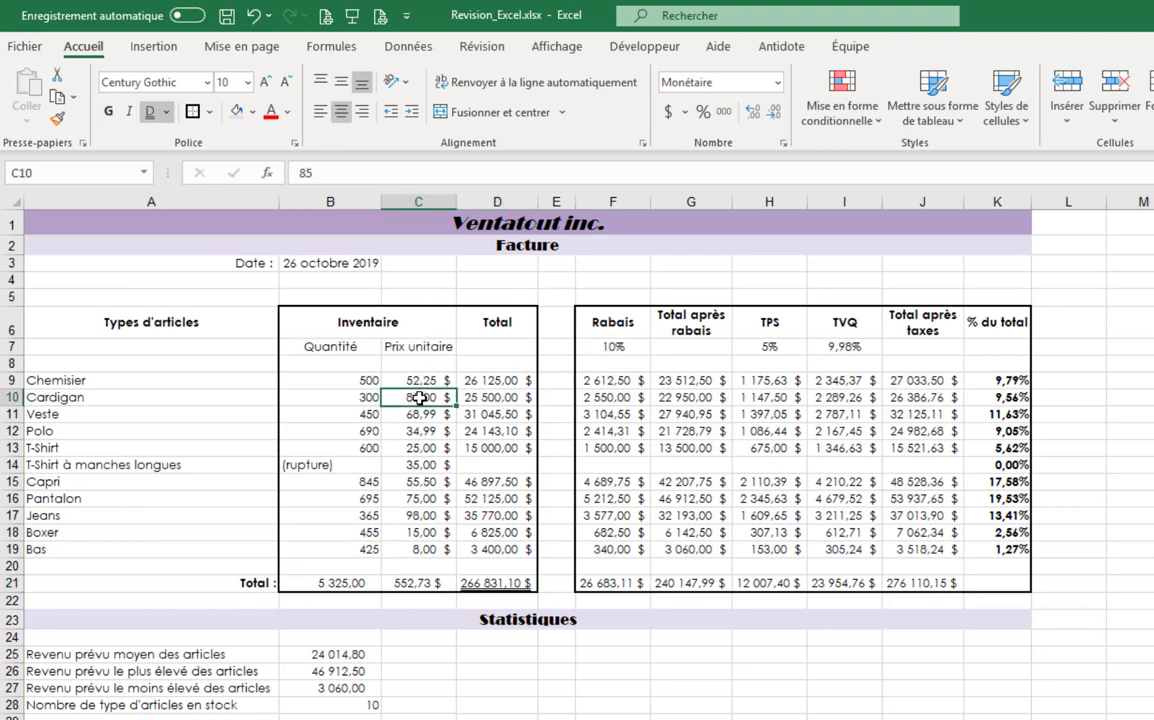
left_click_drag(419, 397, 499, 547)
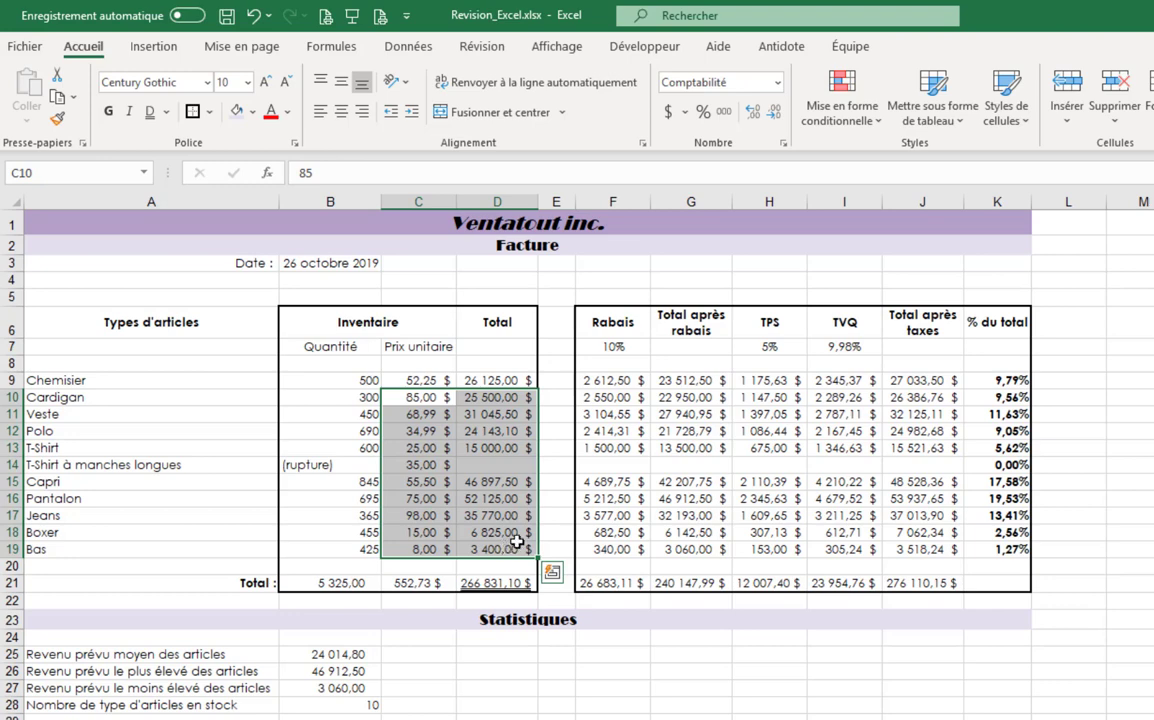
left_click(786, 146)
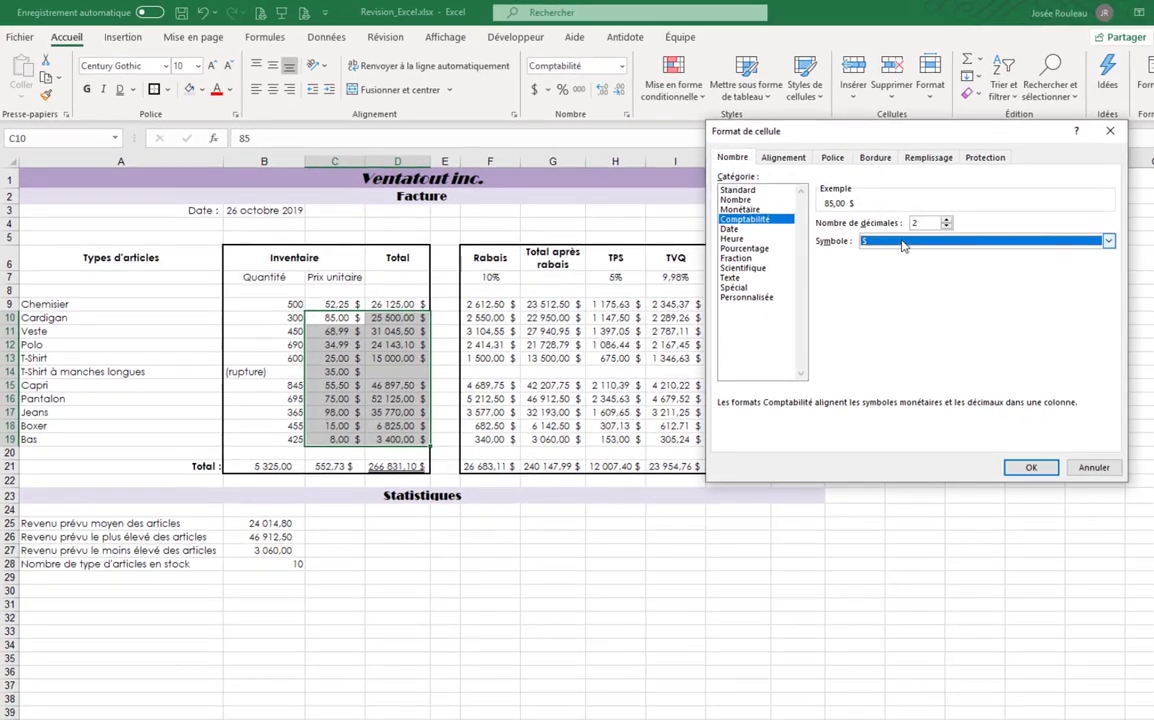
left_click(903, 243)
left_click(904, 255)
left_click(1030, 468)
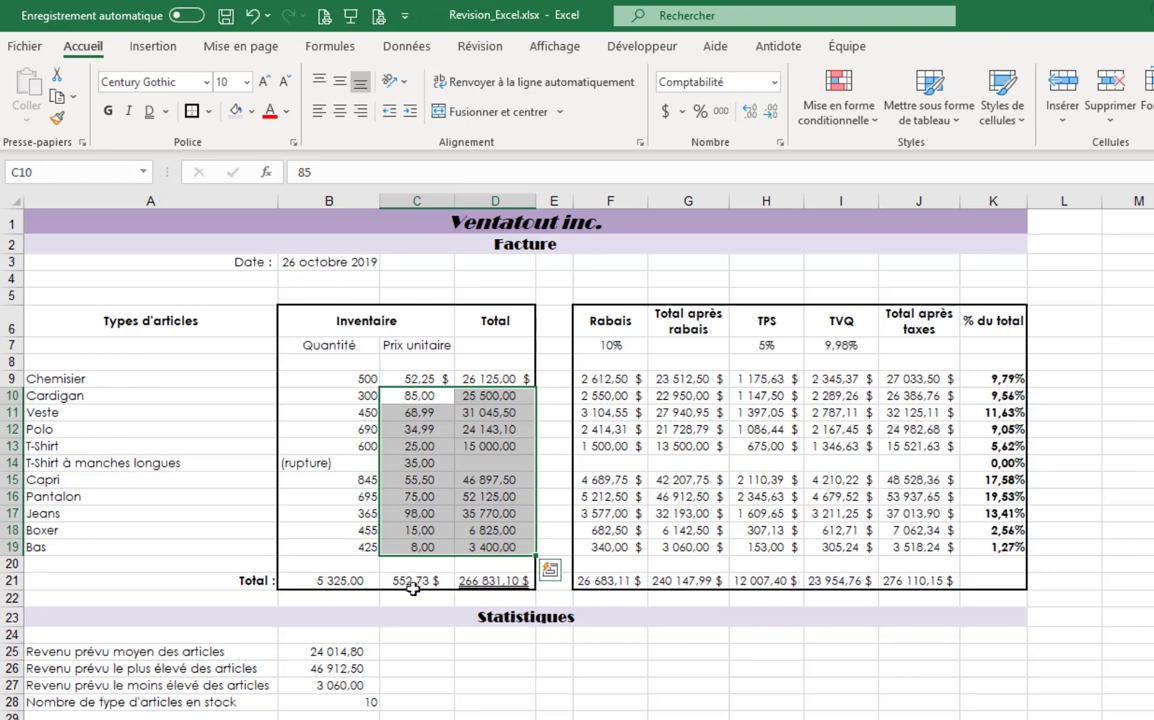
Give the statistics values B25:B27 Comptabilité format with the $ sign.
left_click_drag(340, 651, 345, 682)
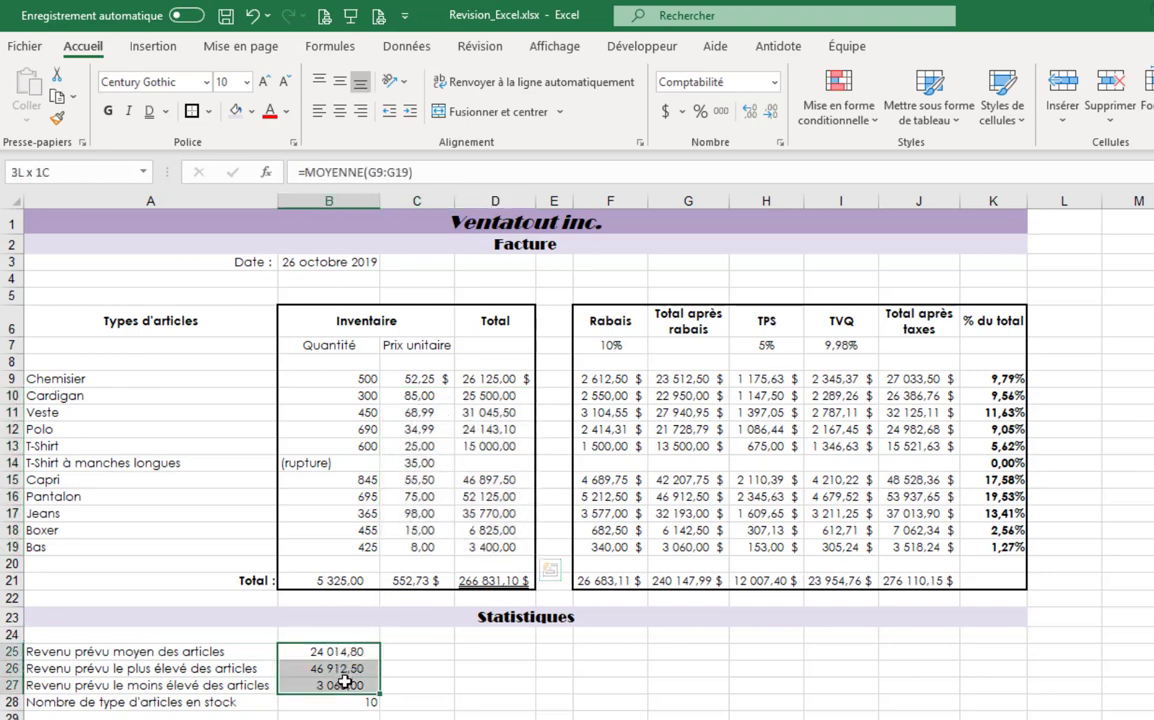
left_click(774, 82)
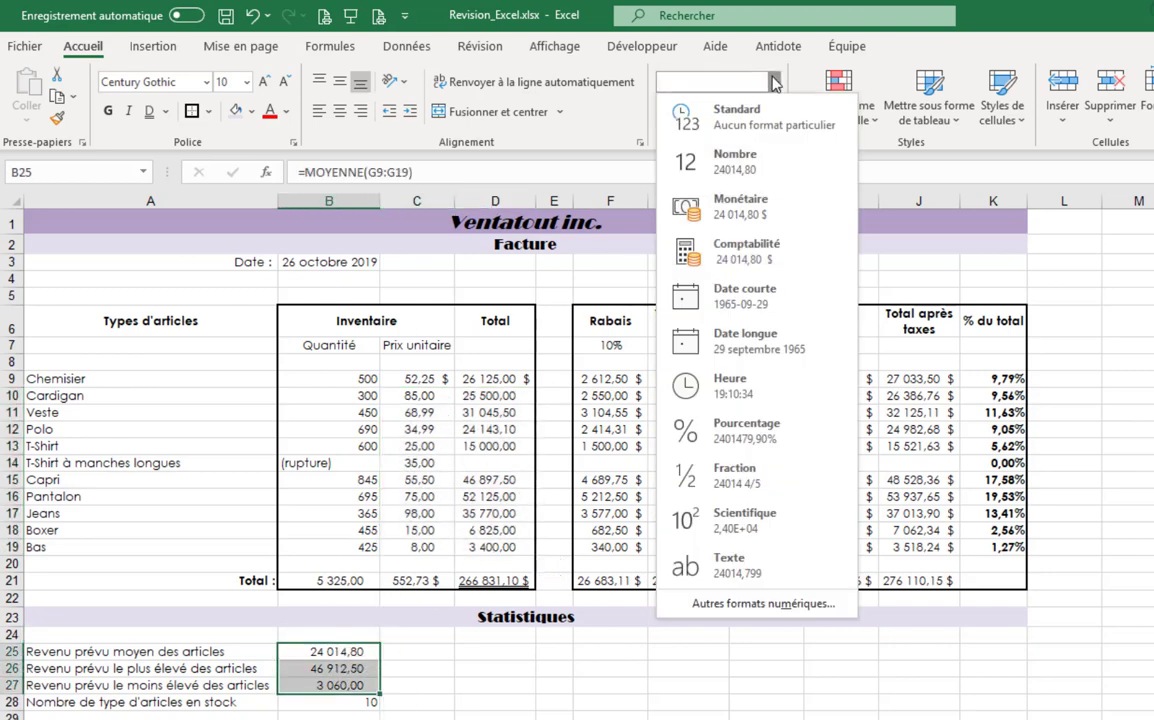
left_click(773, 262)
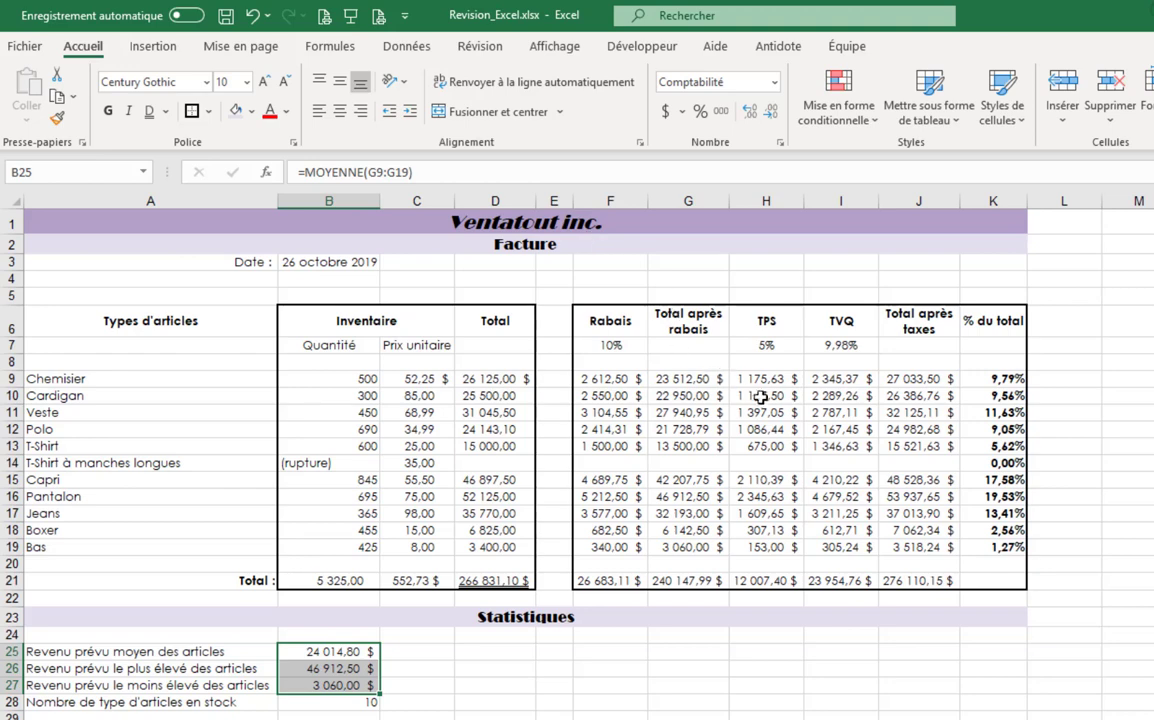
Highlight the top 3 values in G9:G19 with green fill and dark green text.
left_click_drag(694, 385, 711, 541)
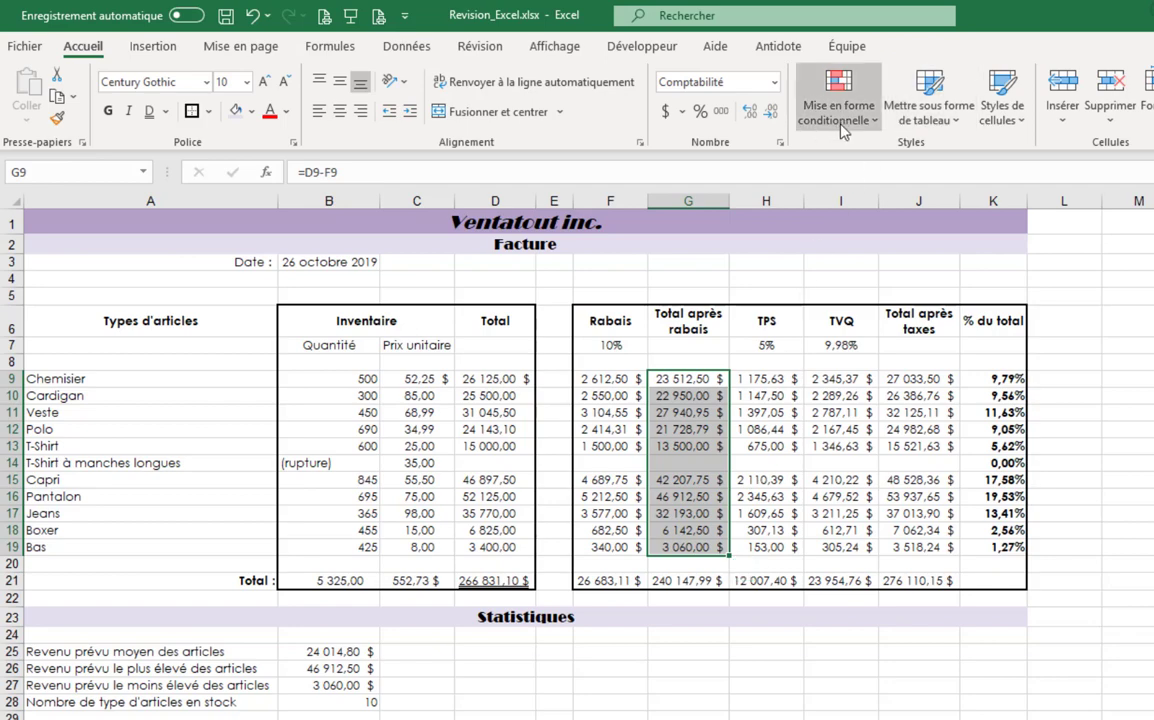
left_click(843, 120)
mouse_move(902, 175)
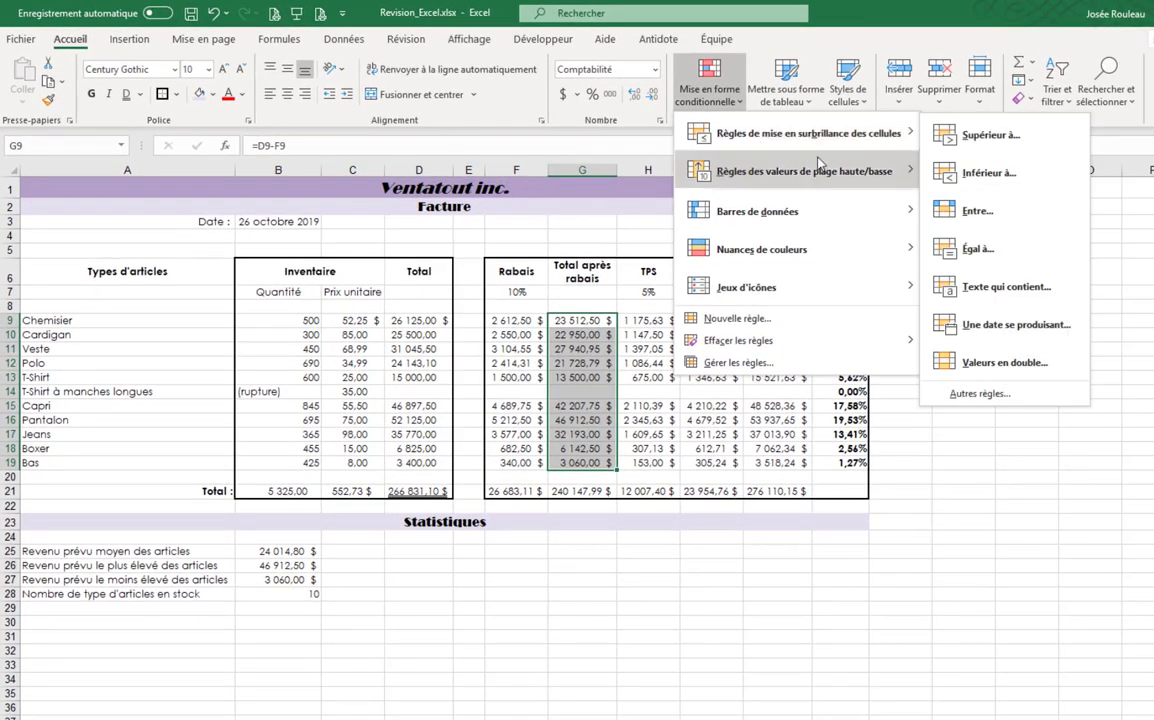
mouse_move(758, 152)
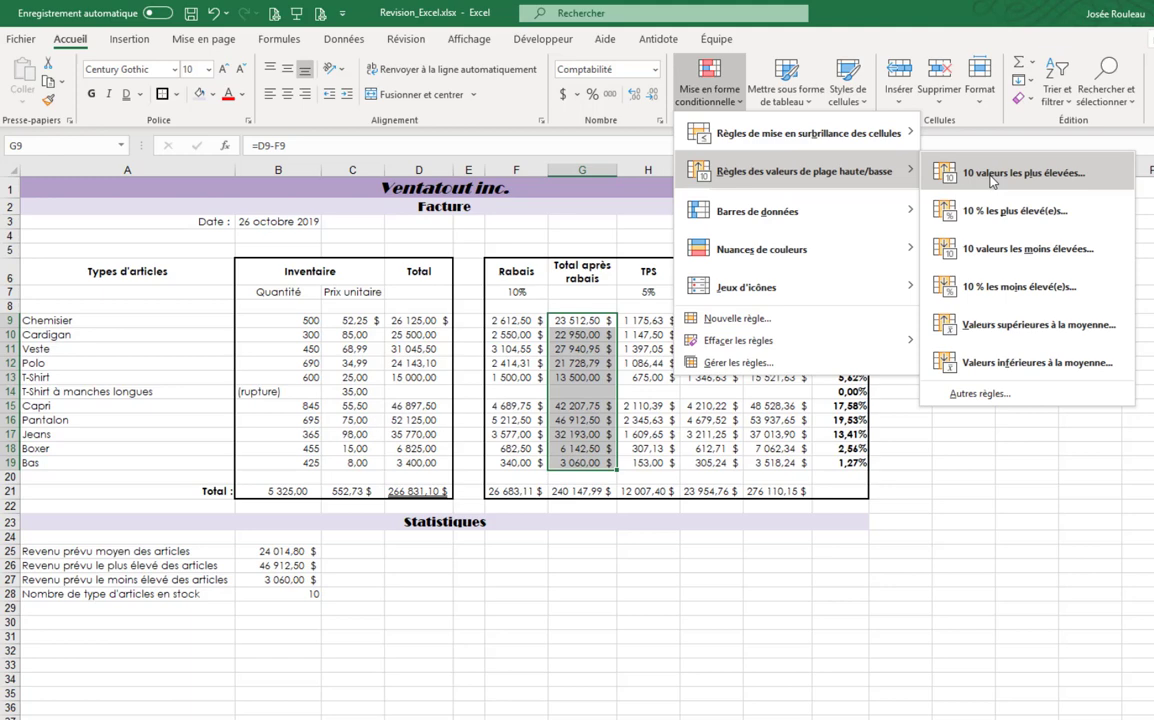
left_click(992, 180)
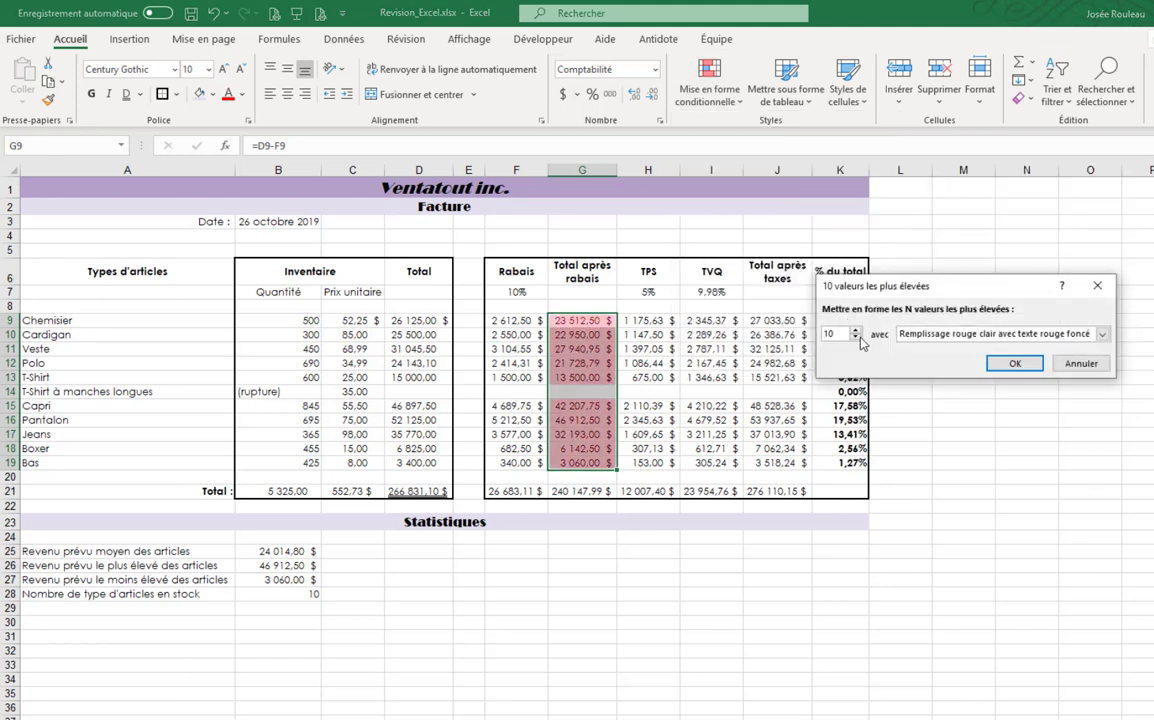
type("3")
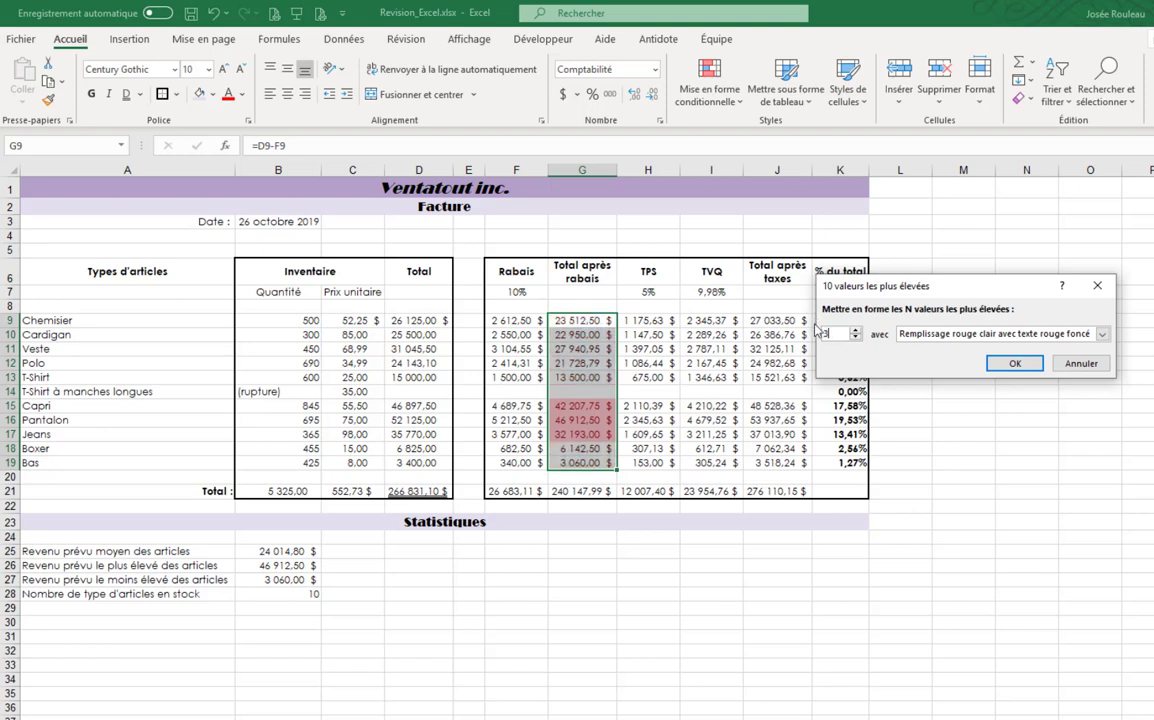
left_click(1020, 335)
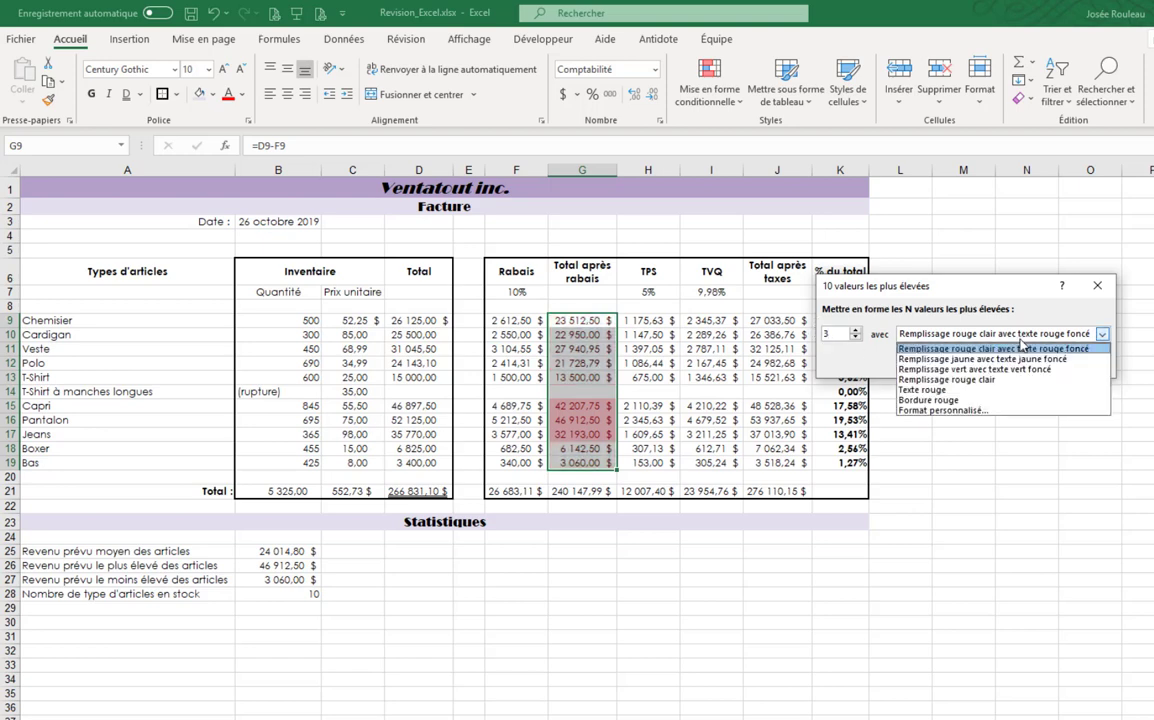
left_click(1020, 369)
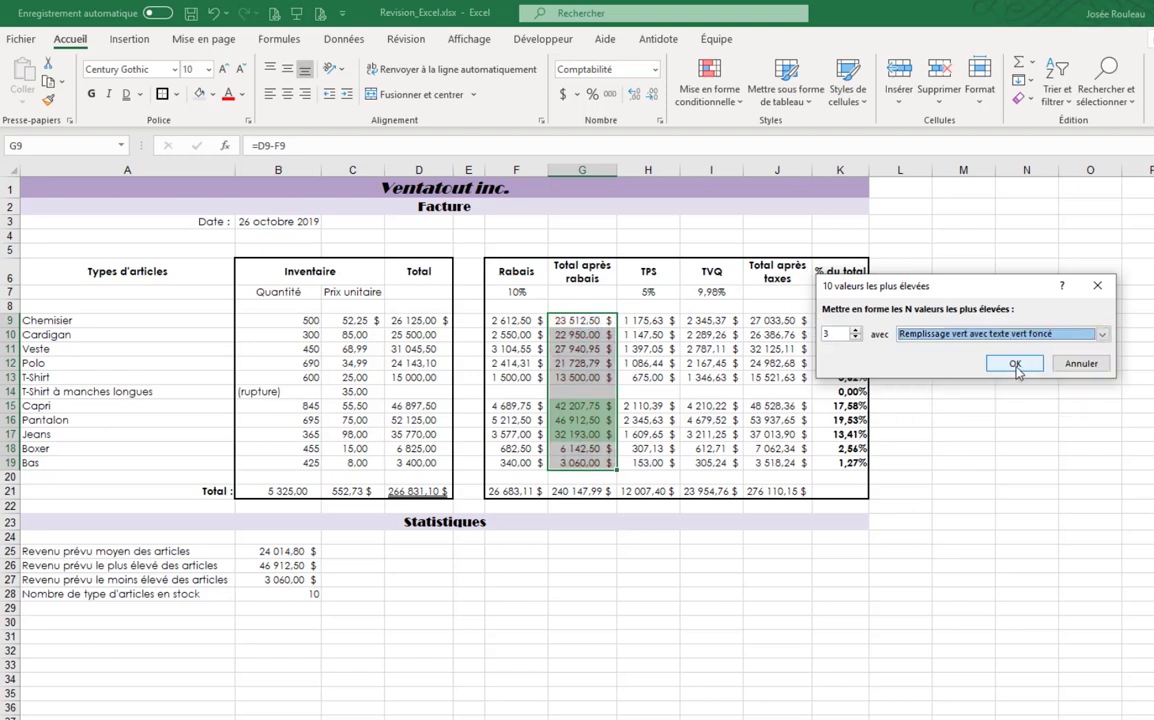
left_click(1015, 364)
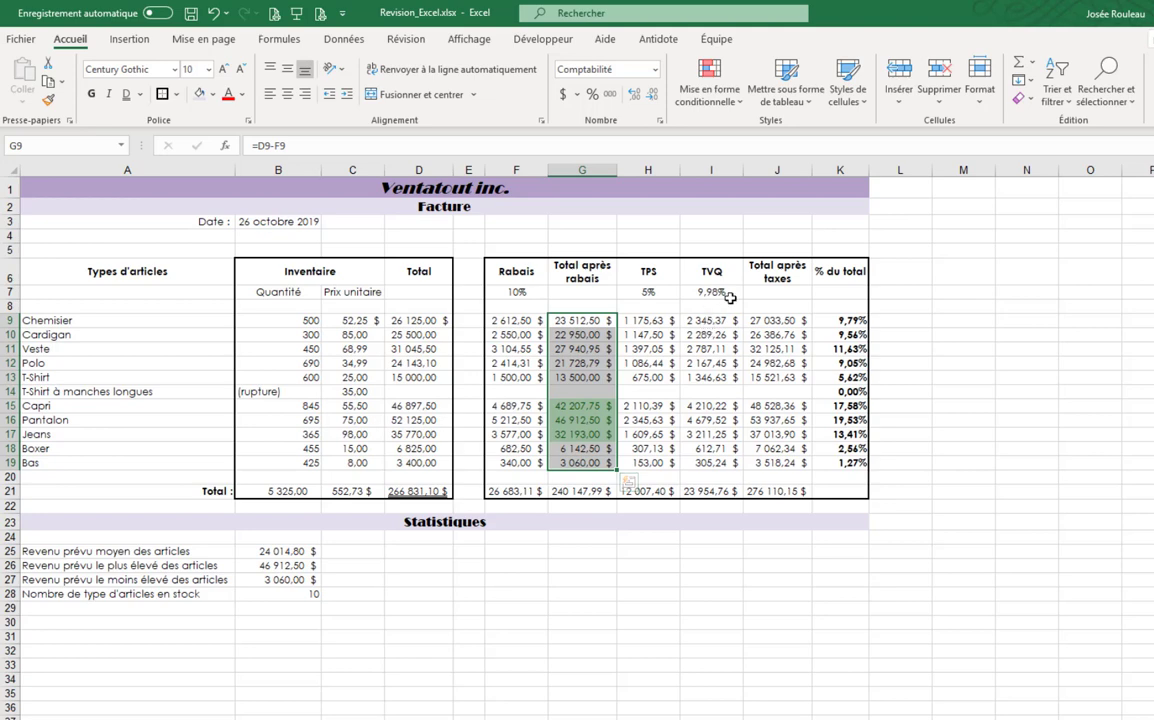
Highlight J9:J19 values greater than 30000 with yellow fill and dark yellow text.
left_click_drag(811, 327, 806, 463)
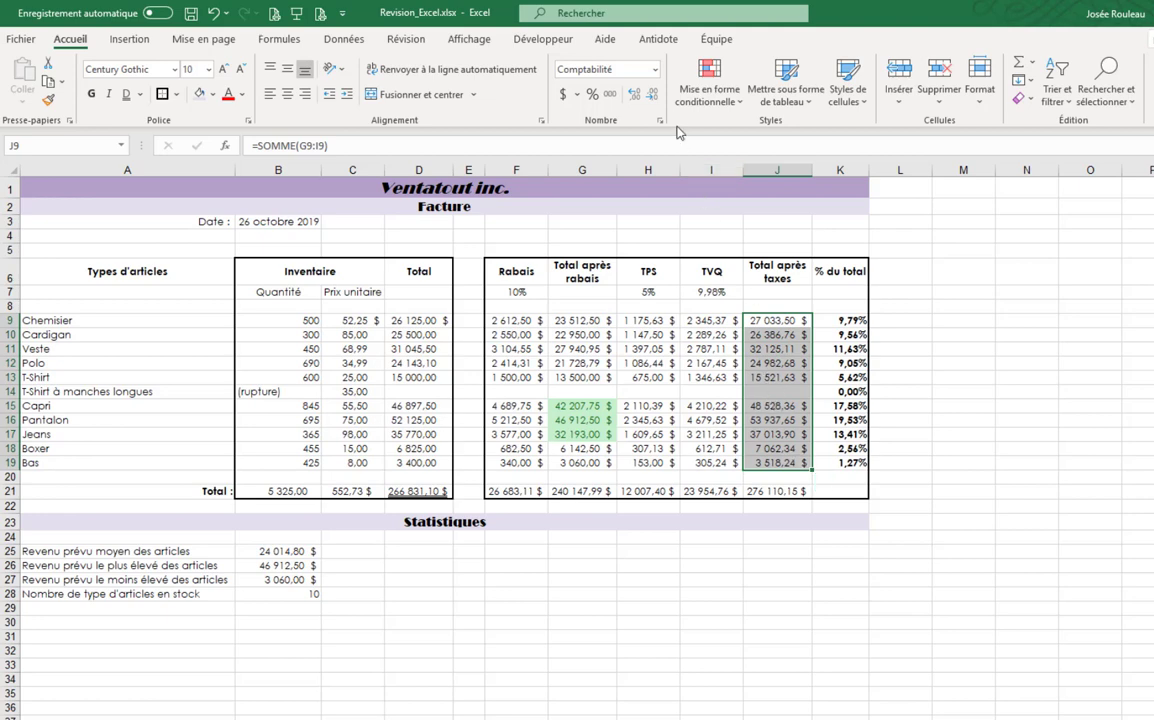
left_click(714, 100)
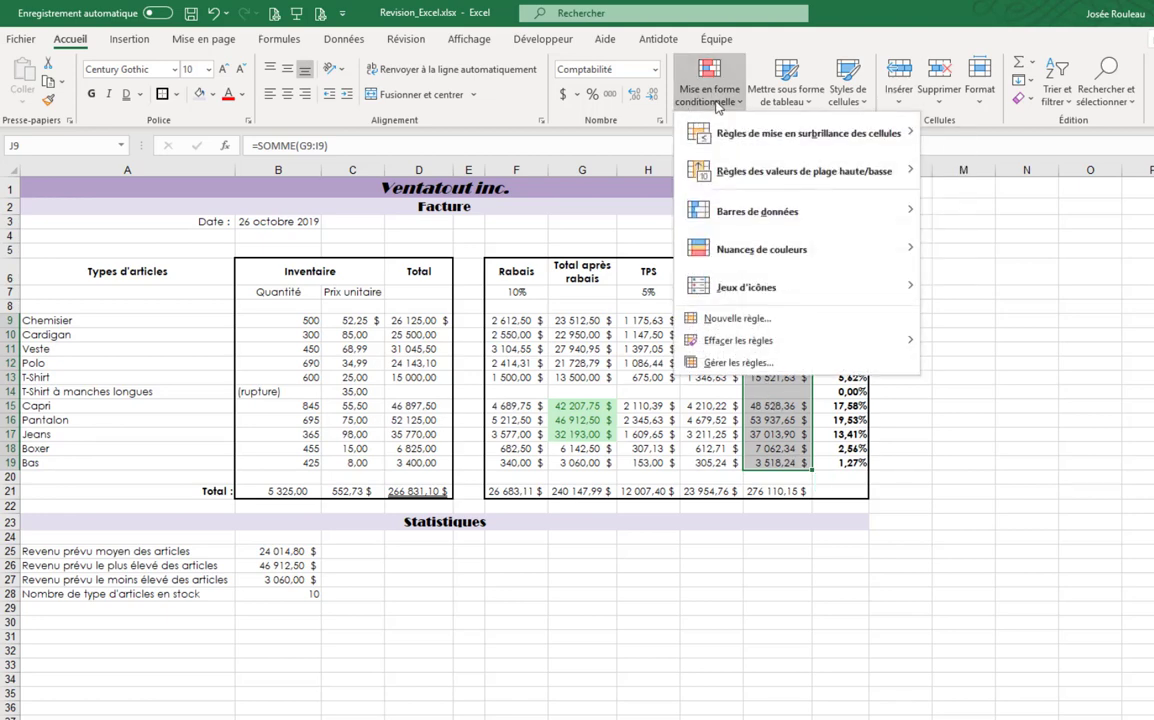
mouse_move(789, 144)
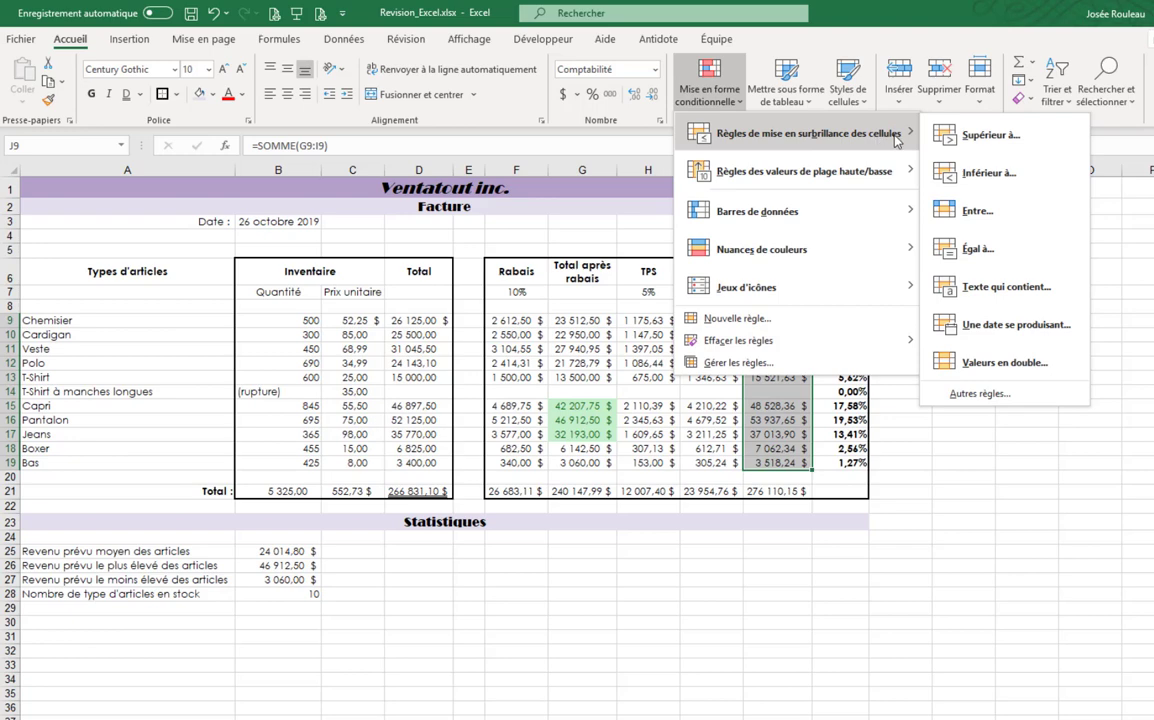
left_click(978, 138)
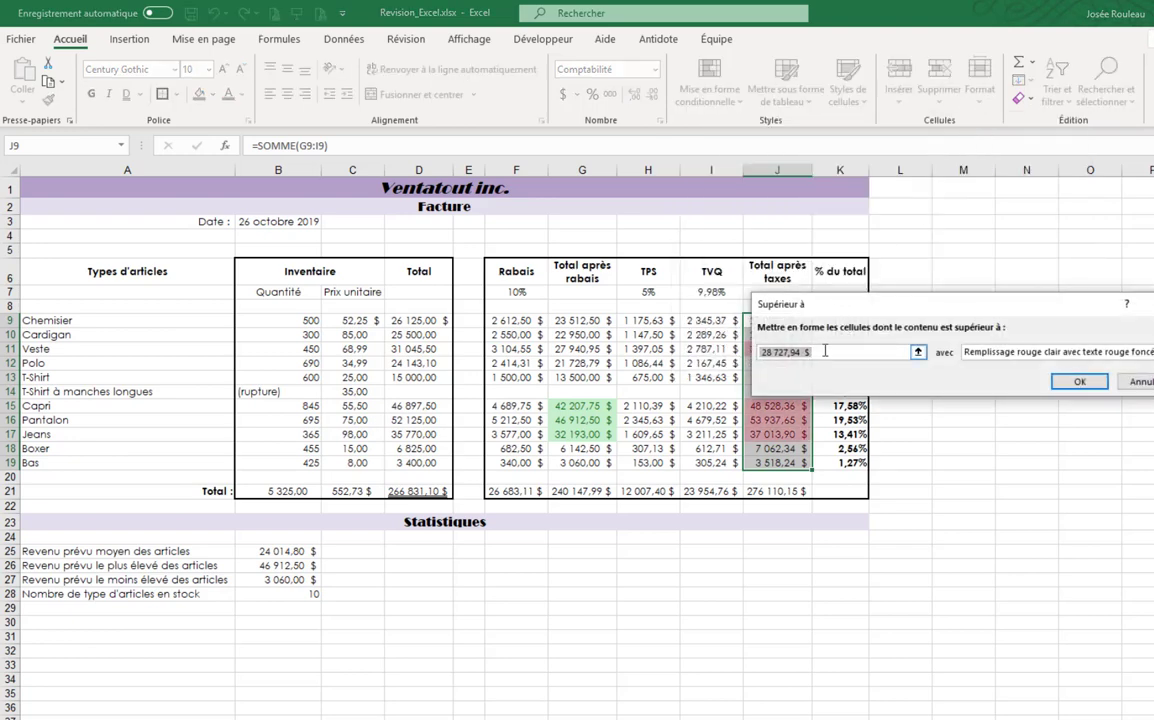
type("3")
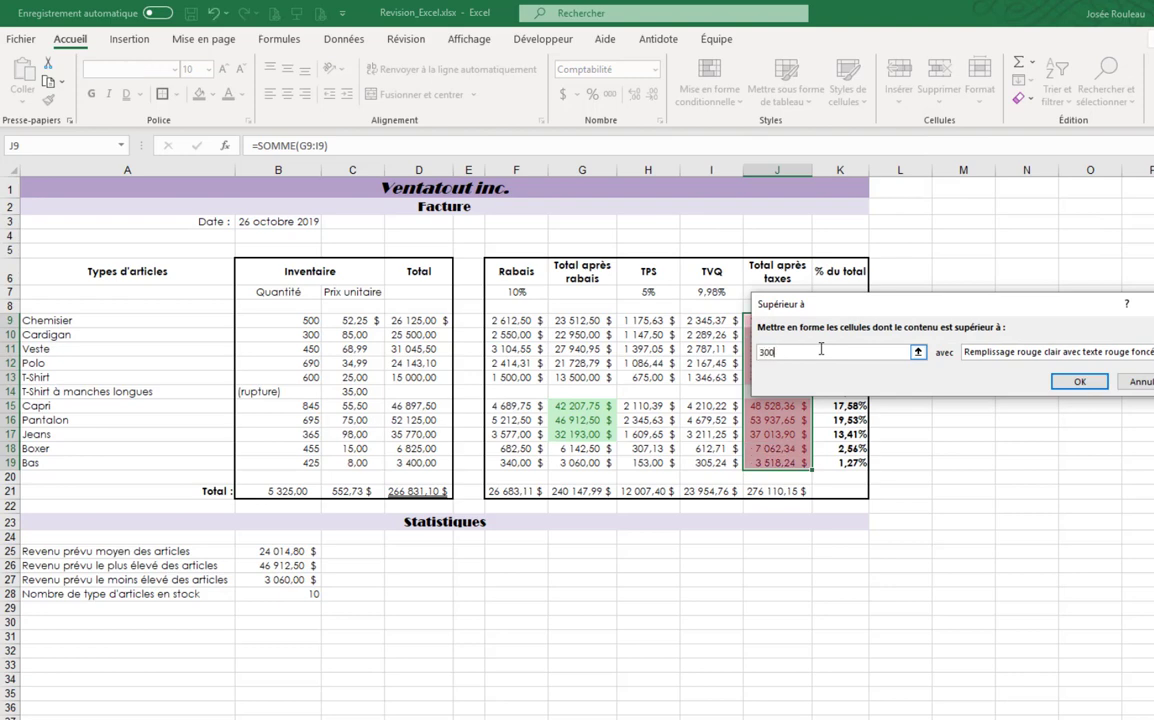
type("00")
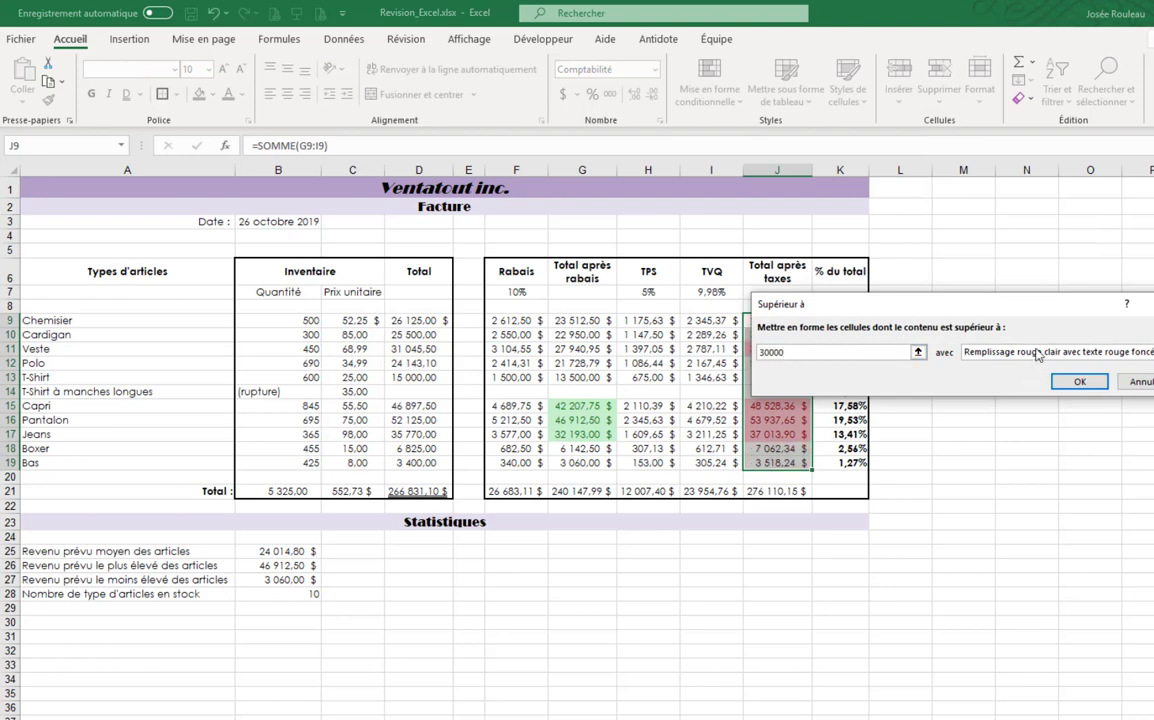
left_click(960, 352)
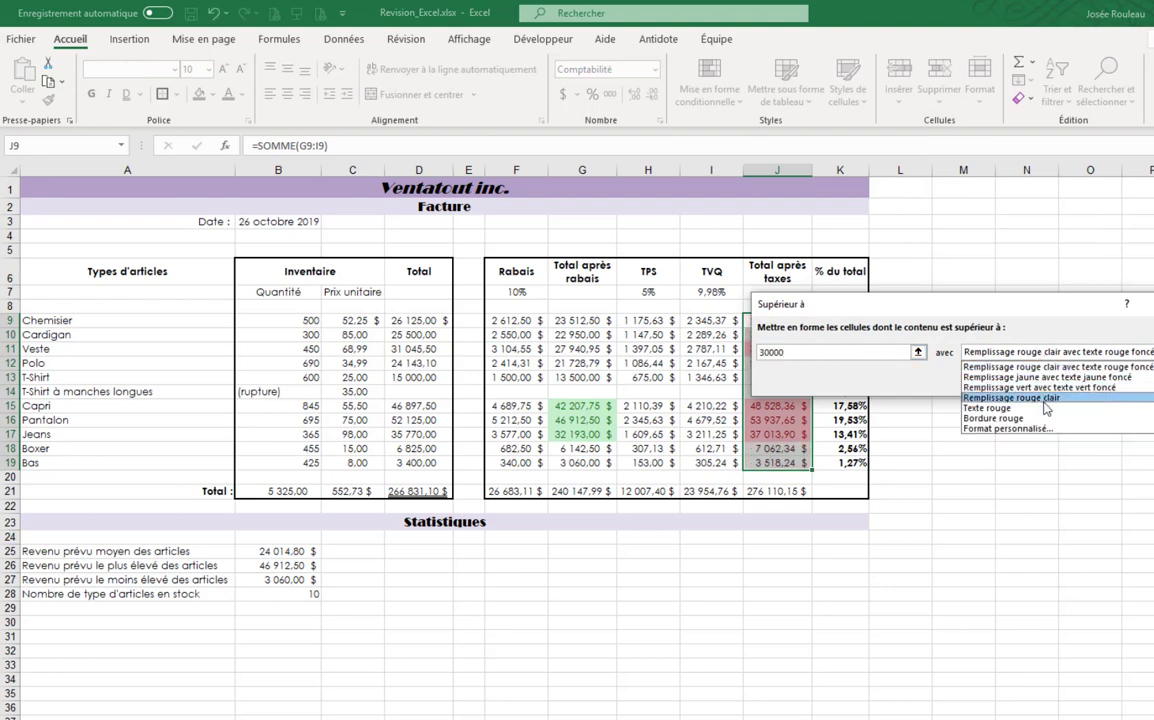
left_click(1045, 378)
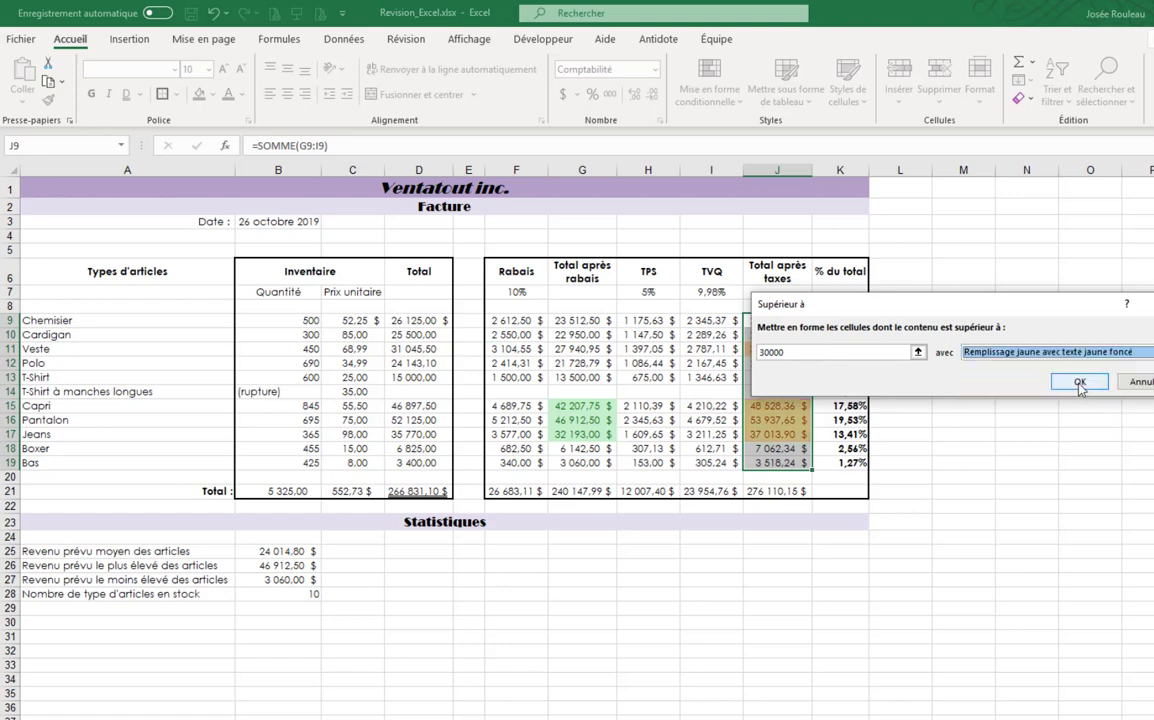
left_click(1080, 382)
left_click(910, 421)
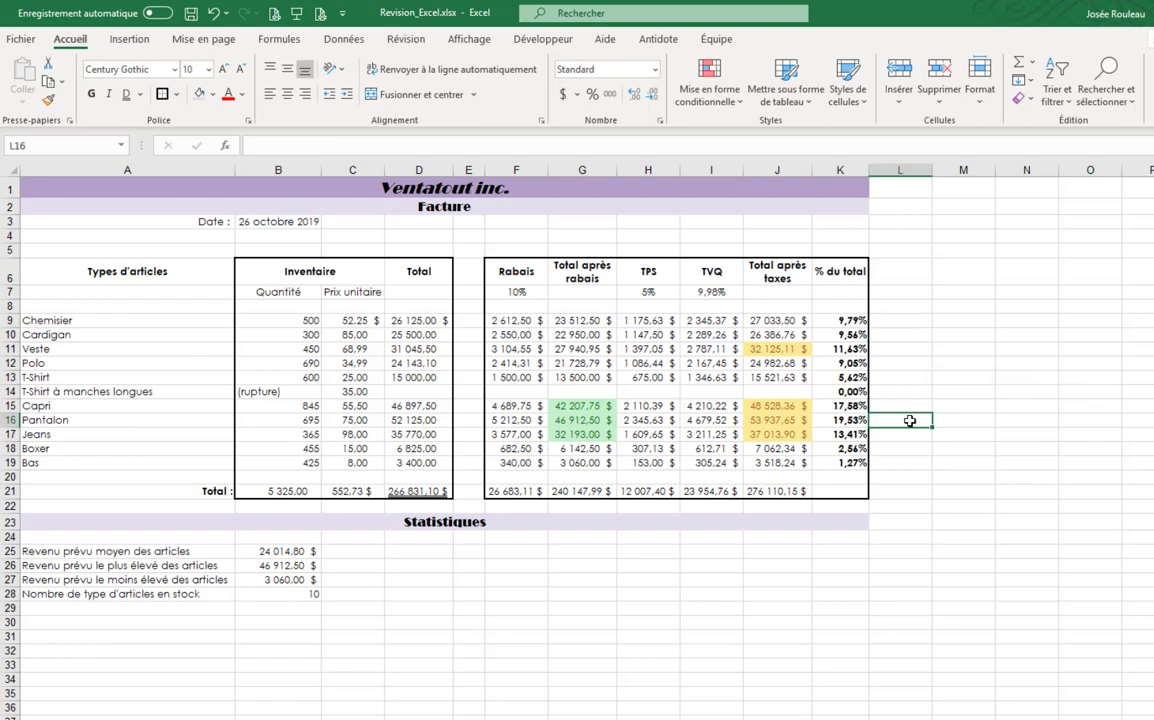
Preview the page header in Page Layout view, return to Normal view, and open Mise en page.
left_click(228, 41)
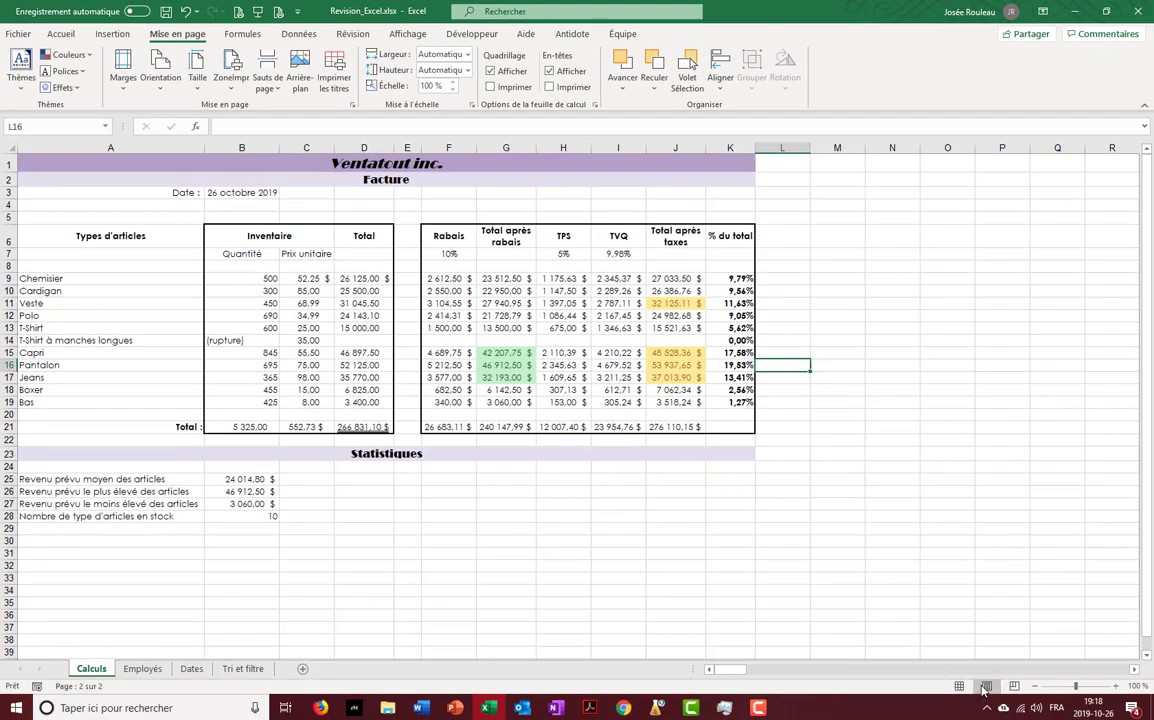
left_click(985, 687)
left_click(292, 234)
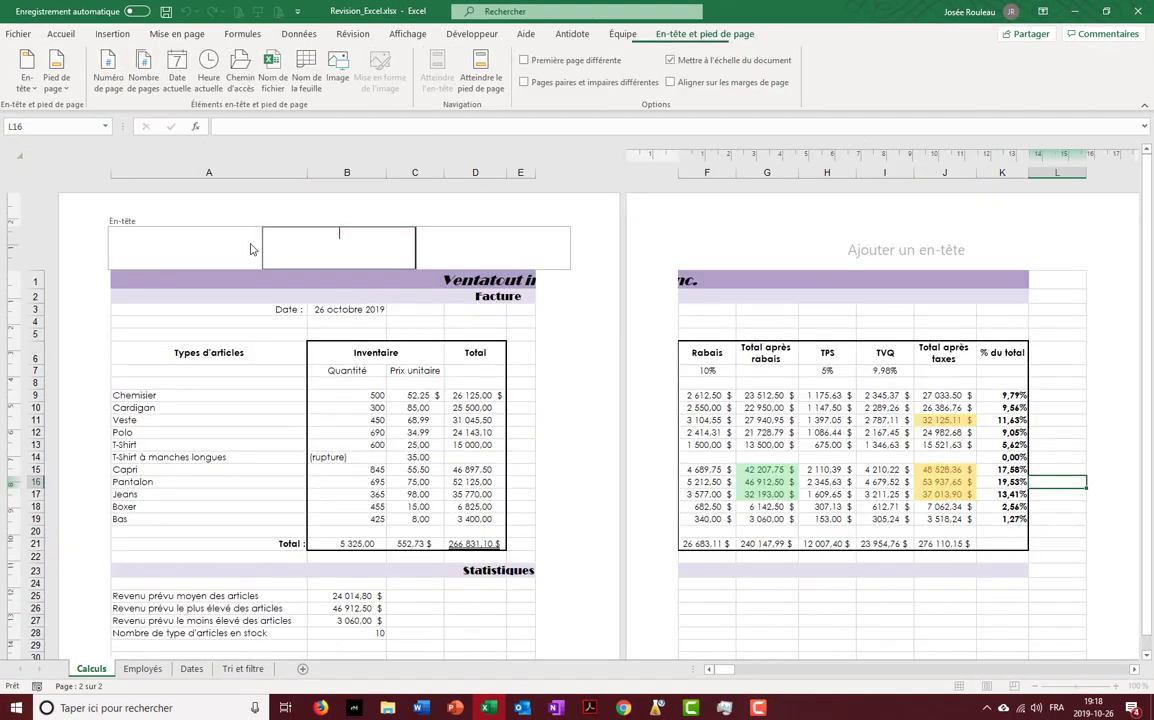
left_click(226, 257)
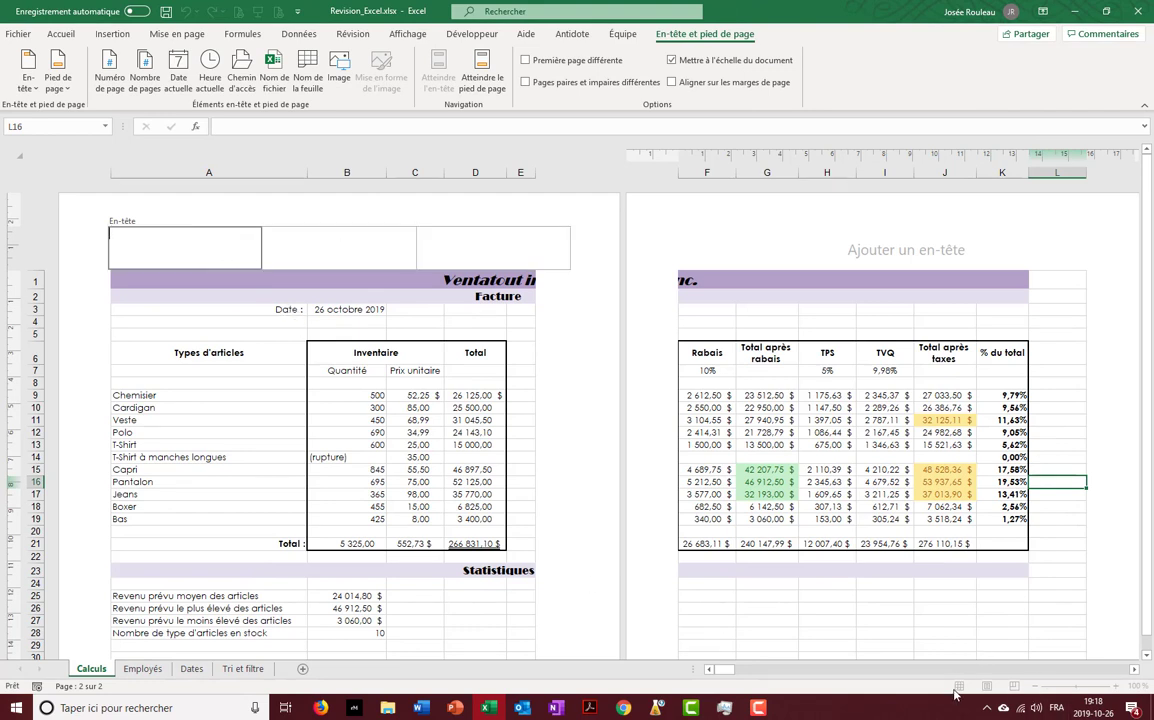
left_click(340, 334)
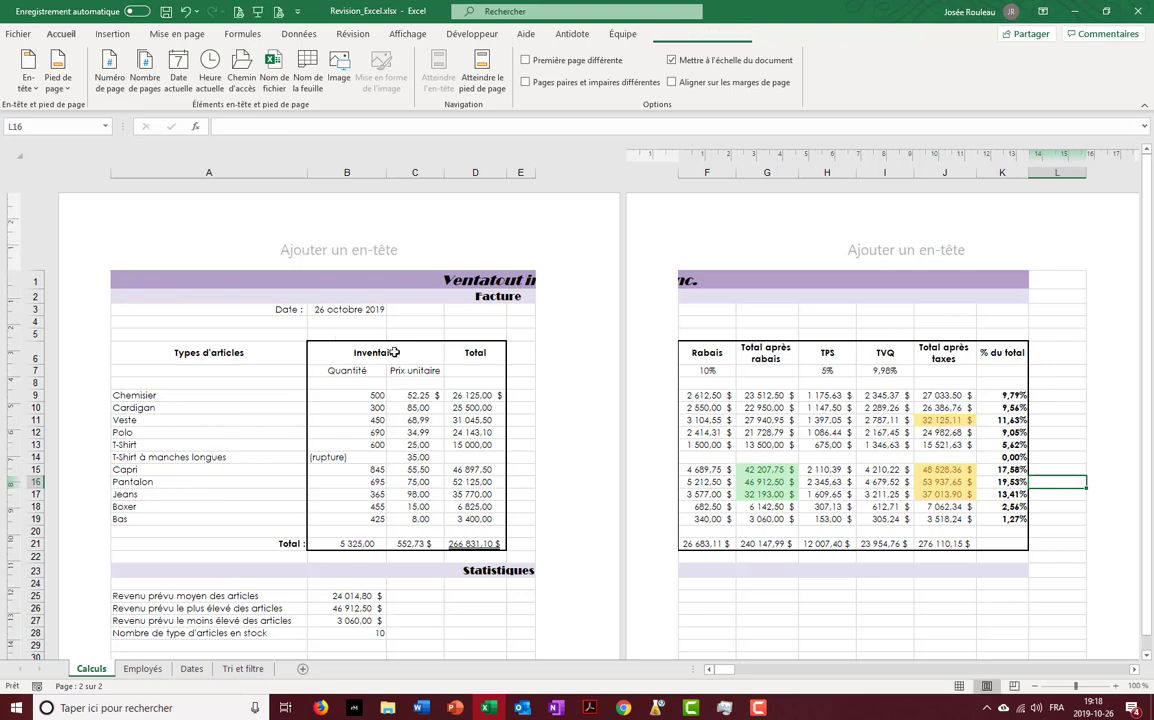
left_click(959, 685)
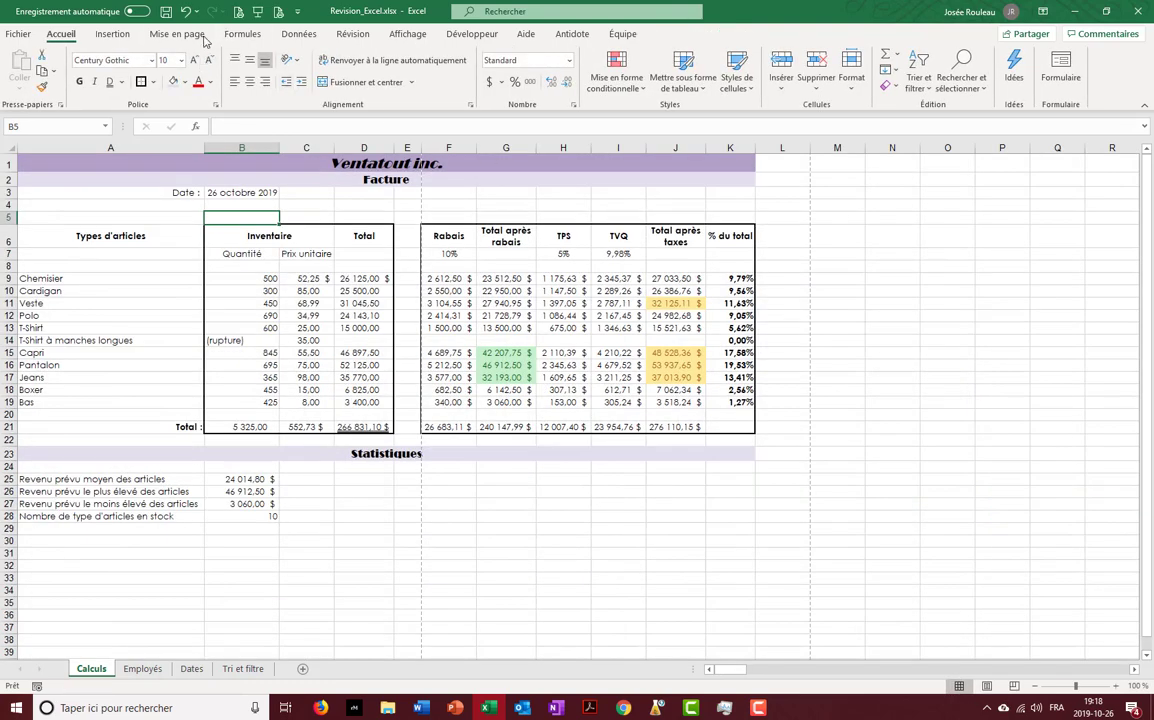
left_click(177, 34)
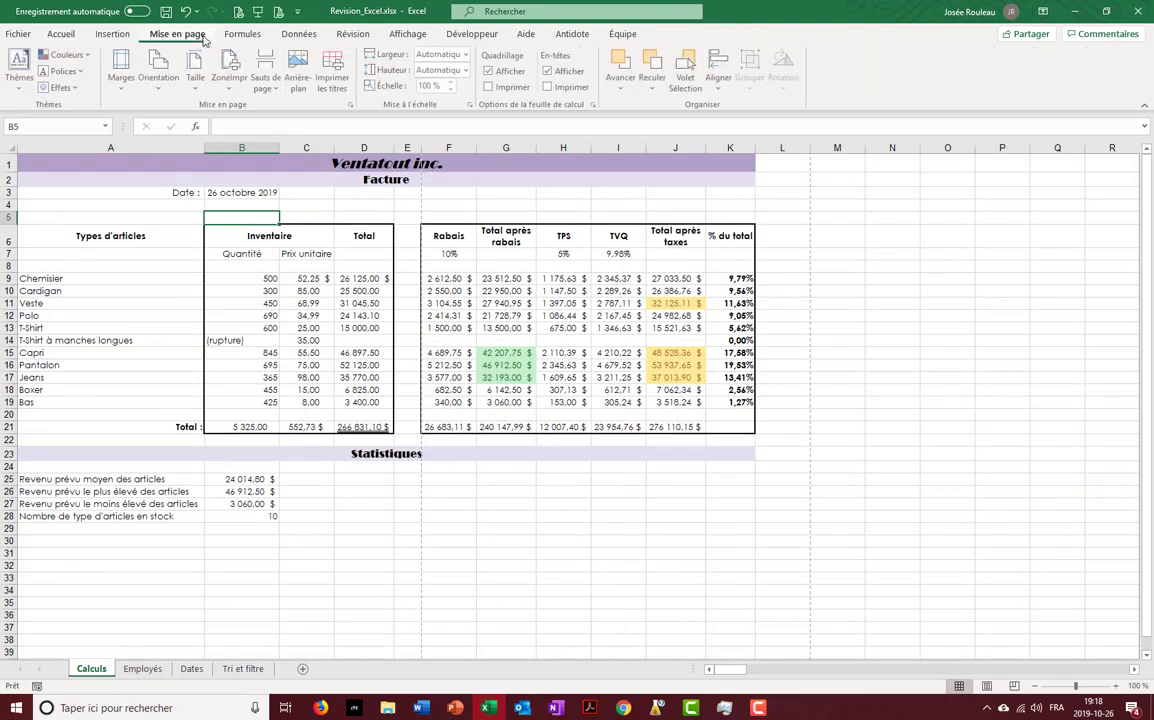
left_click(353, 106)
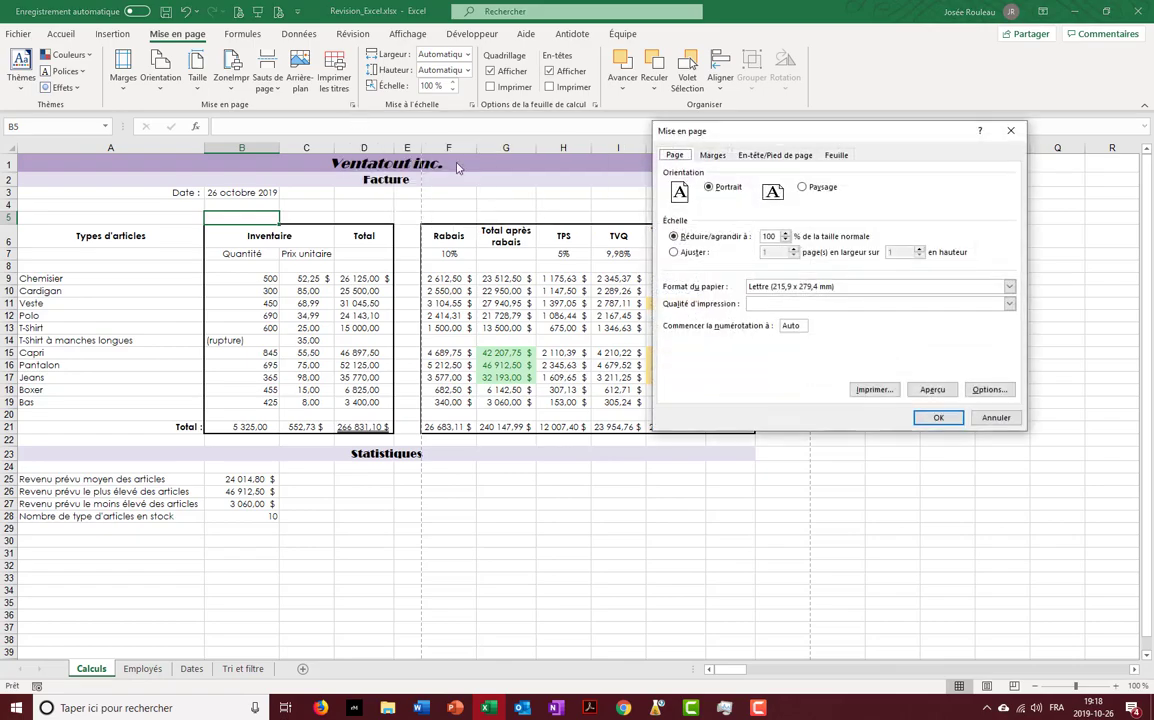
Create a custom header with 'Prénom Nom' on the left and the current date on the right.
left_click(763, 157)
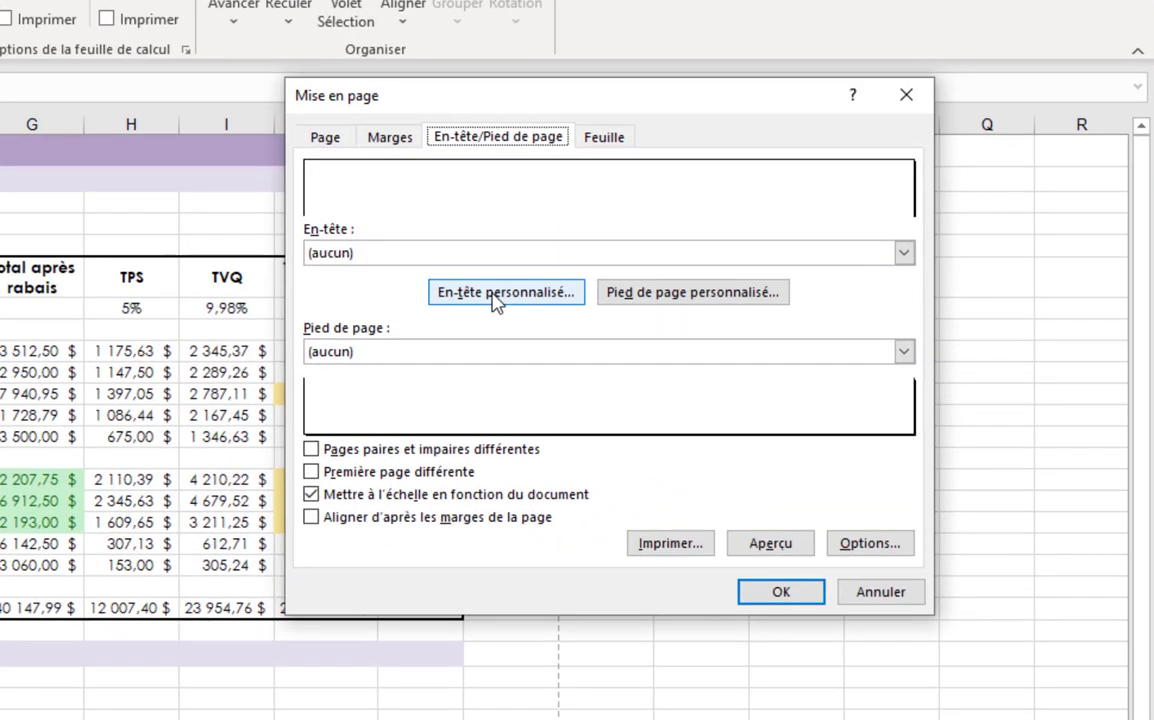
left_click(496, 295)
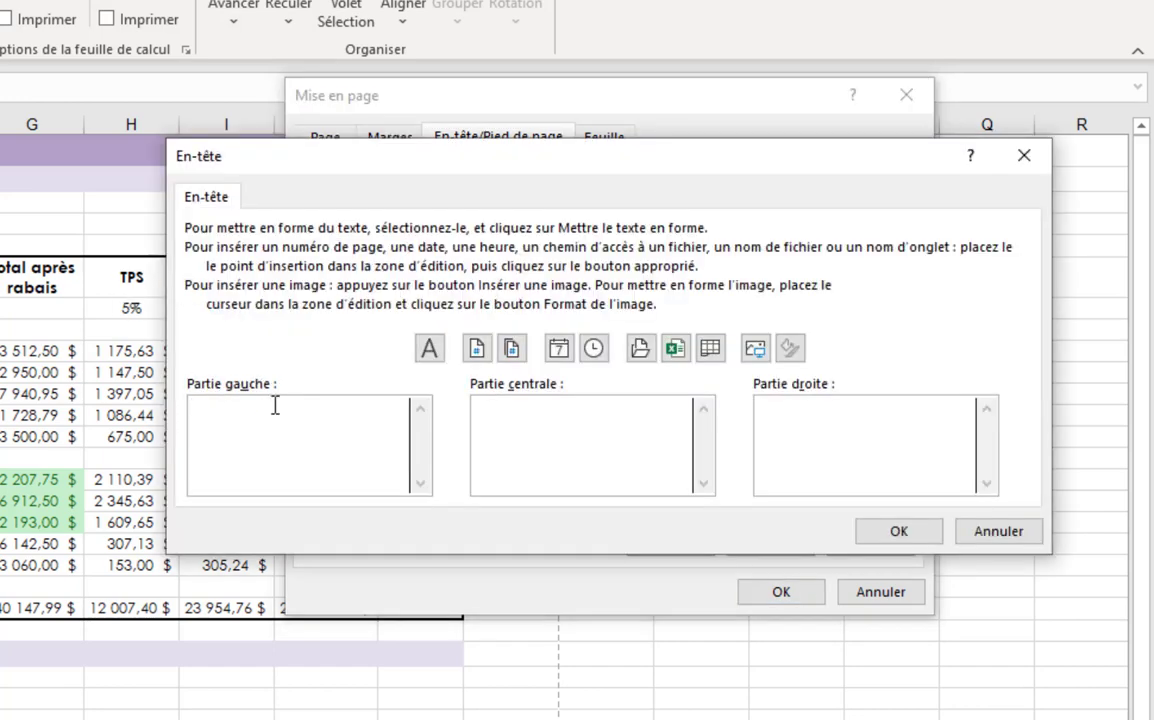
type("Prénom Nom")
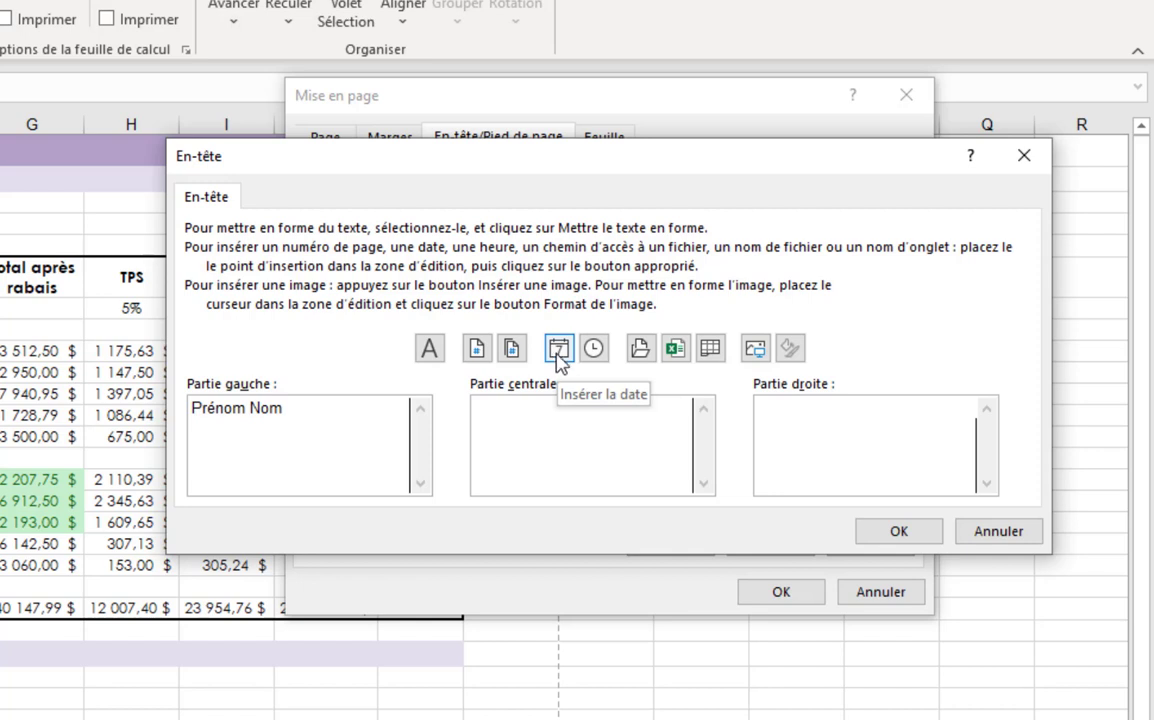
left_click(558, 348)
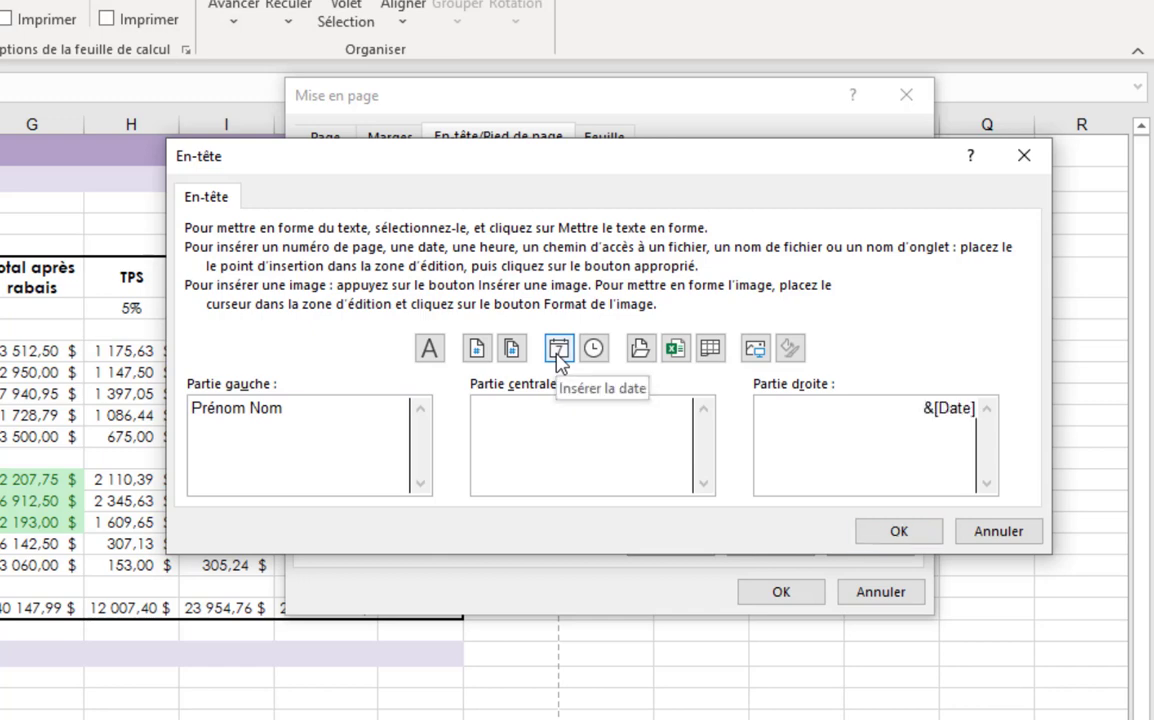
Add a right-section footer reading 'Page [page number] de [number of pages]' and apply page setup.
left_click(882, 533)
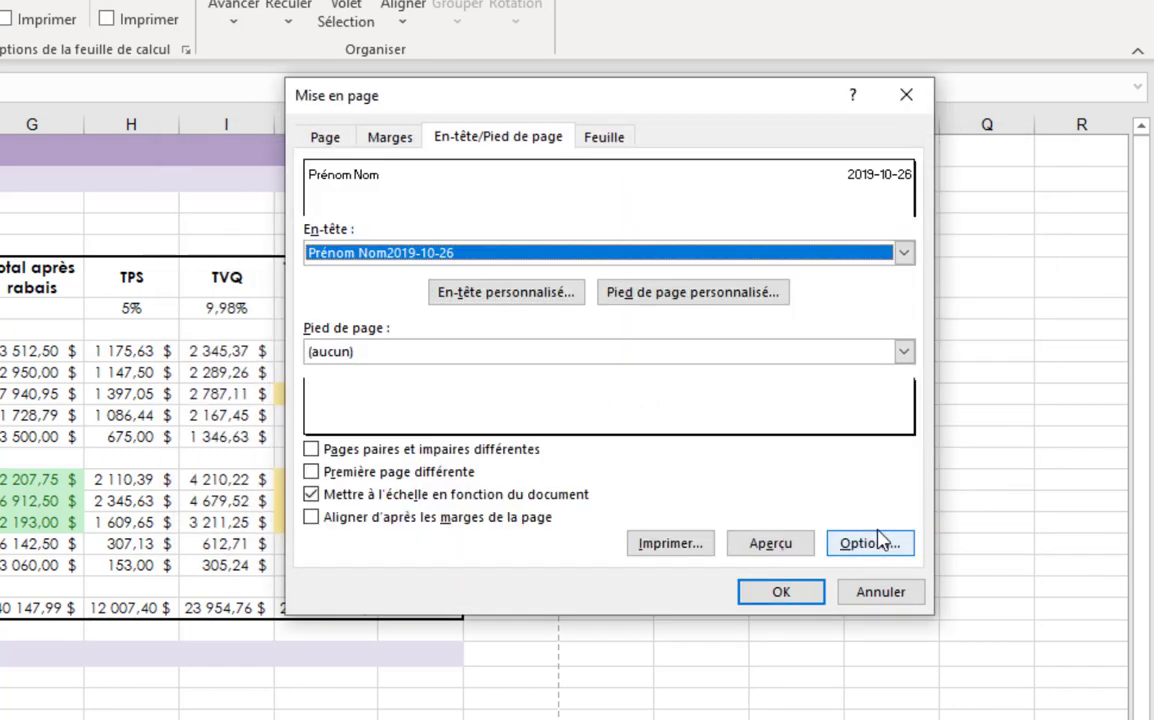
left_click(628, 294)
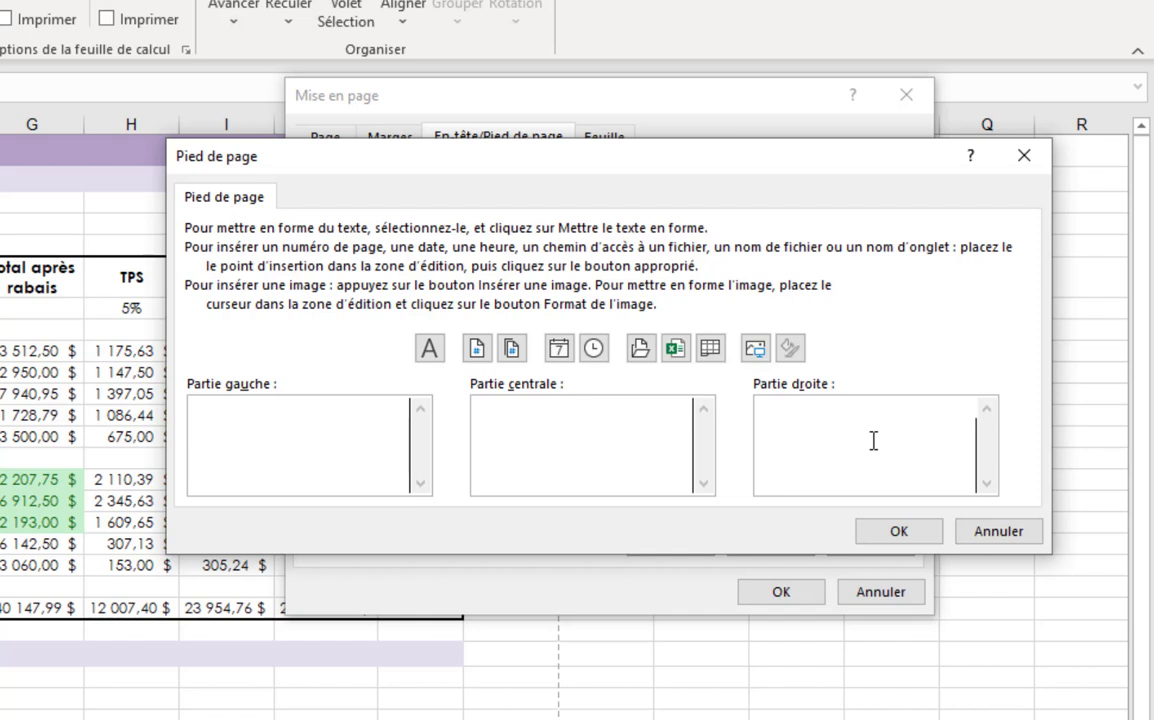
type("Page")
left_click(477, 349)
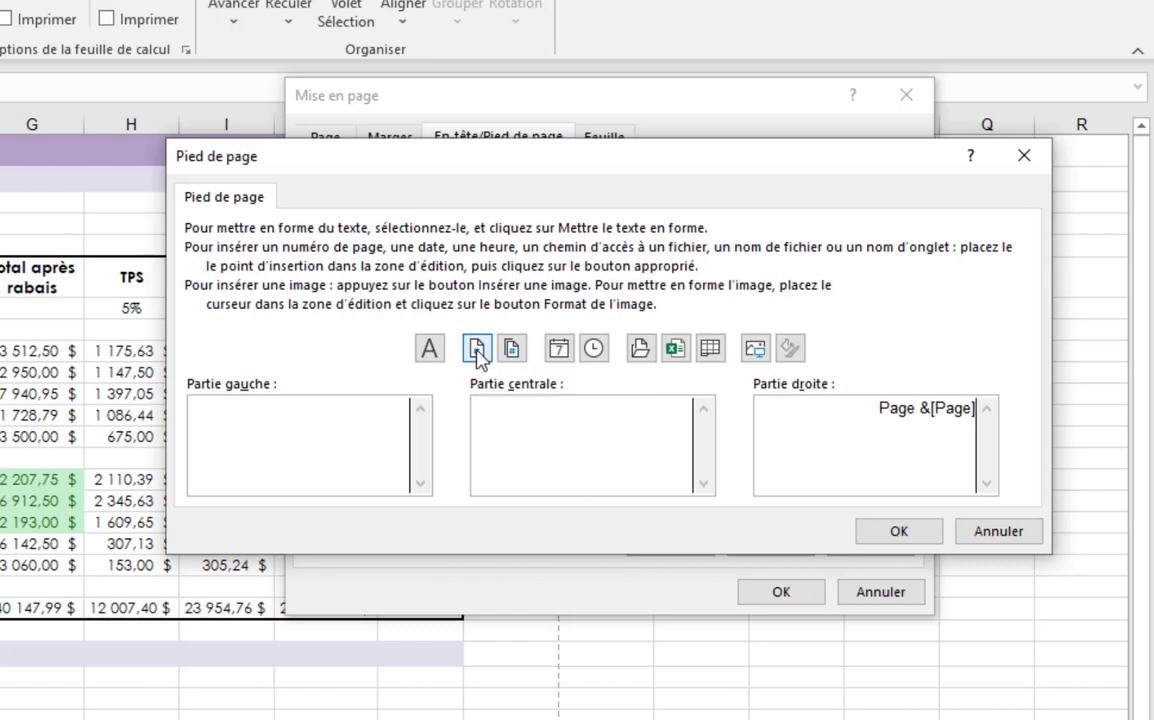
type(" de")
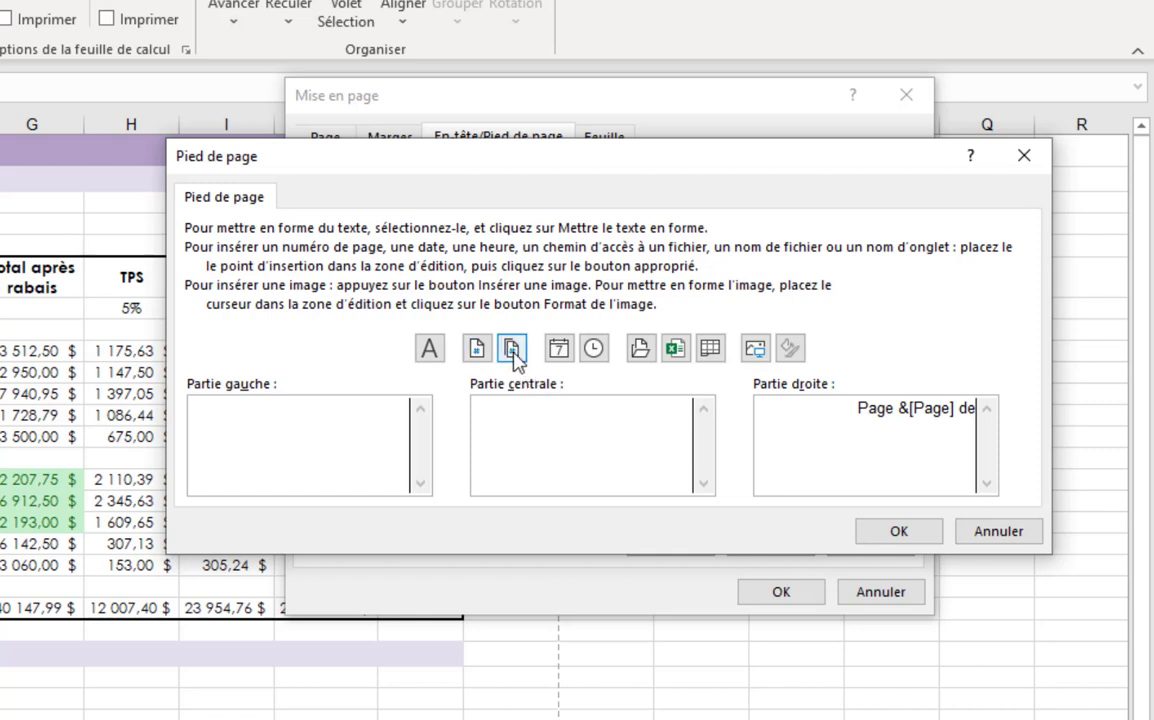
left_click(512, 350)
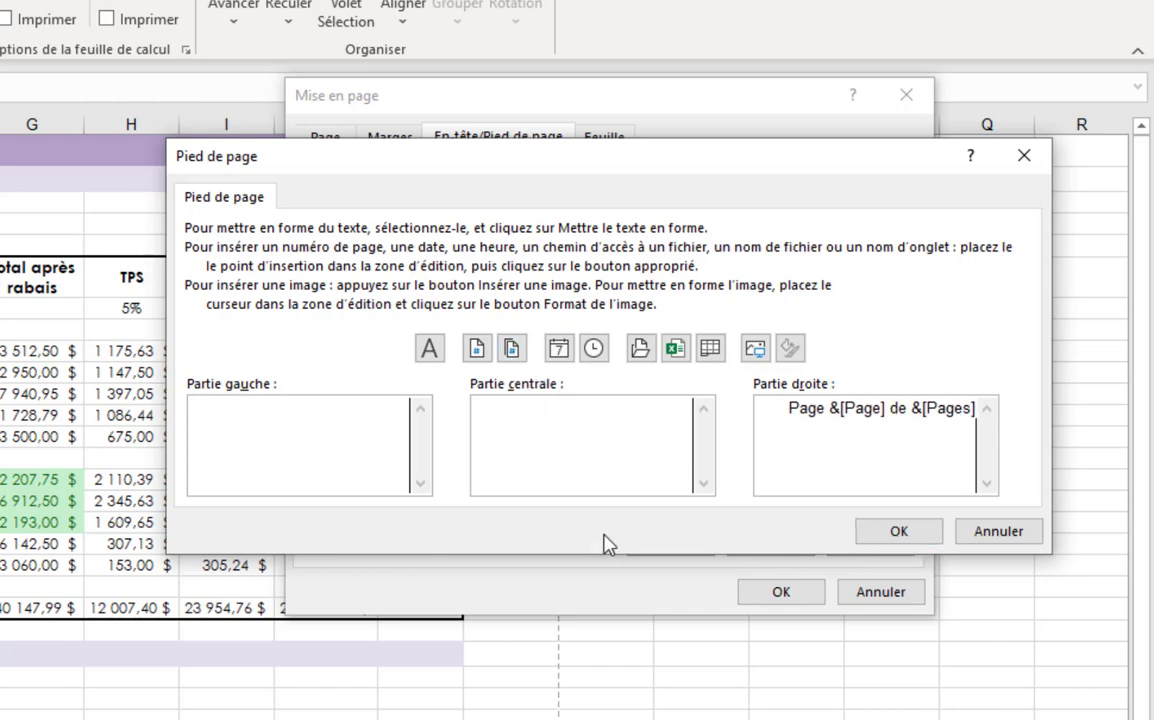
left_click(897, 531)
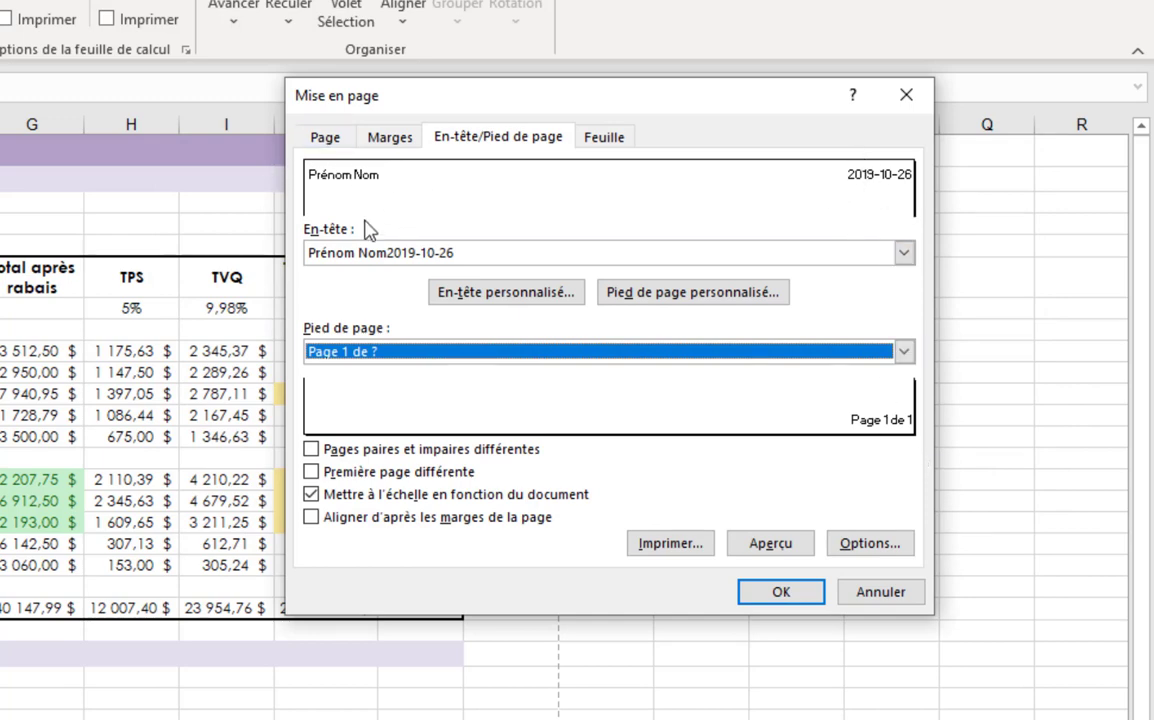
left_click(779, 592)
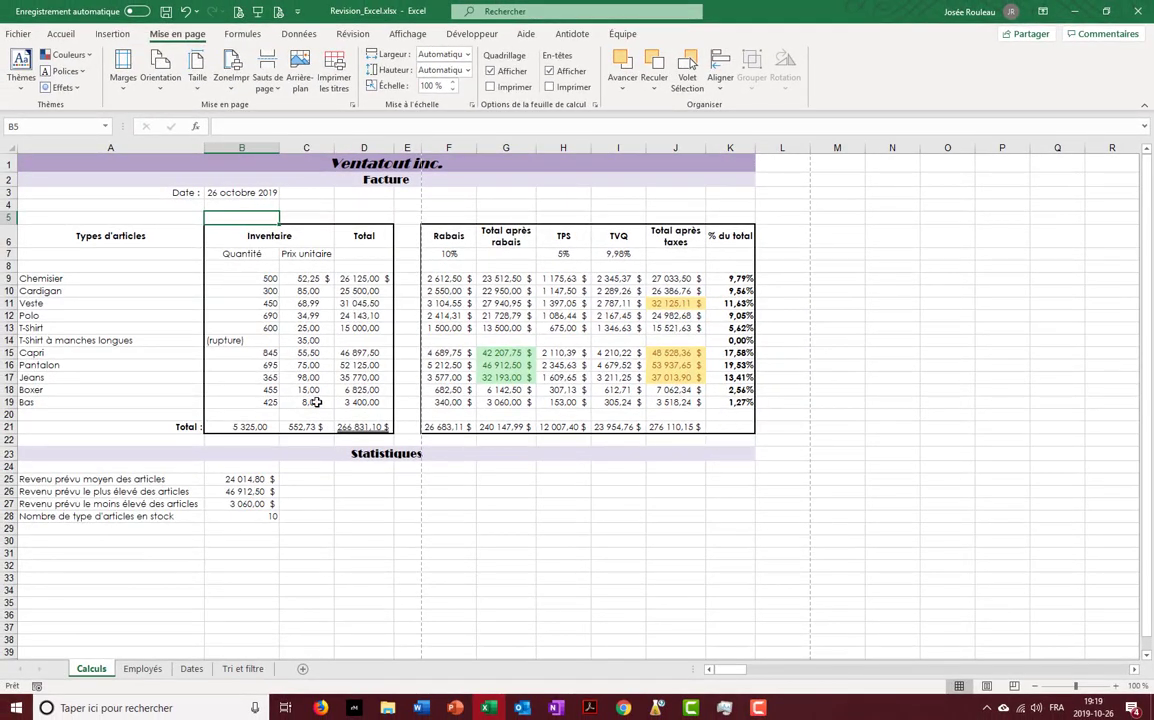
Copy the Types d'articles header to A35 and the item names to A36 onward.
left_click(114, 241)
left_click_drag(114, 241, 120, 412)
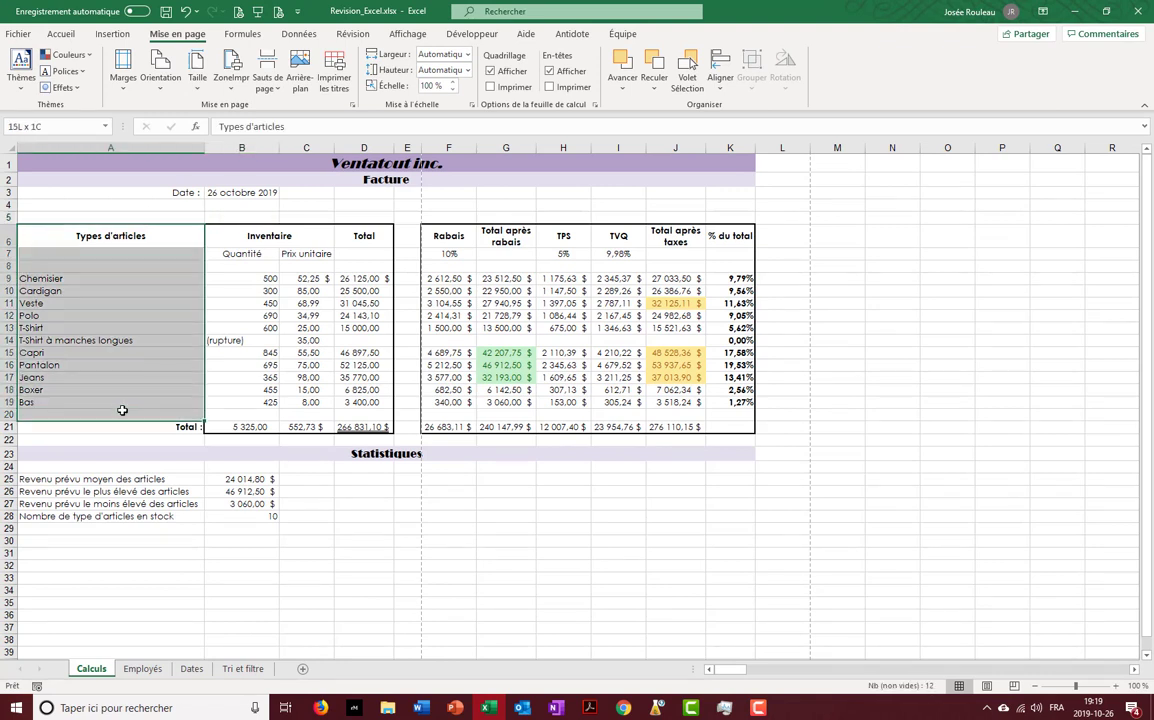
left_click_drag(122, 410, 137, 236)
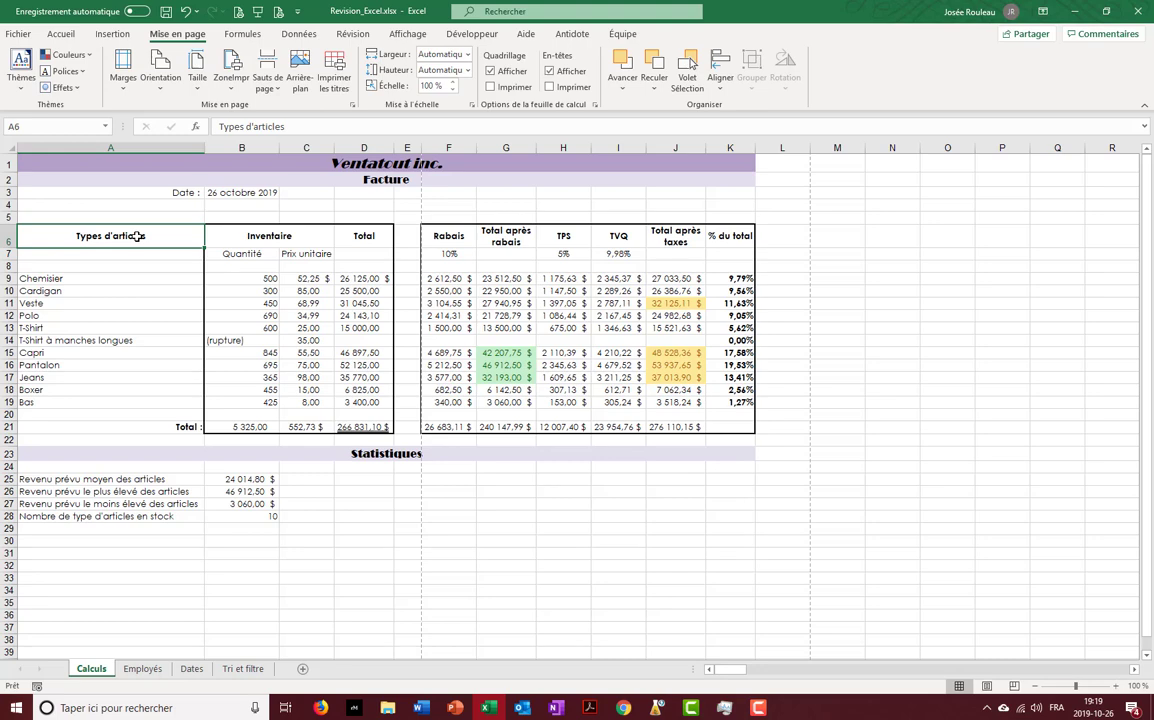
key("ctrl+c")
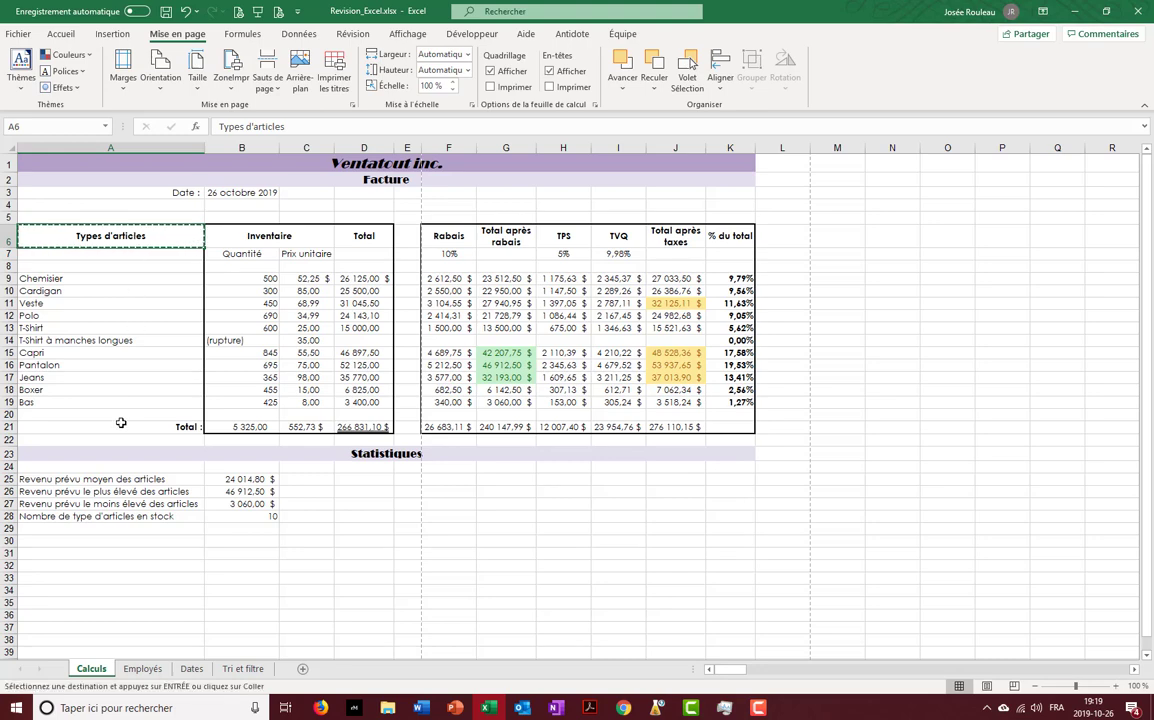
scroll(70, 480, "down", 1)
left_click(86, 557)
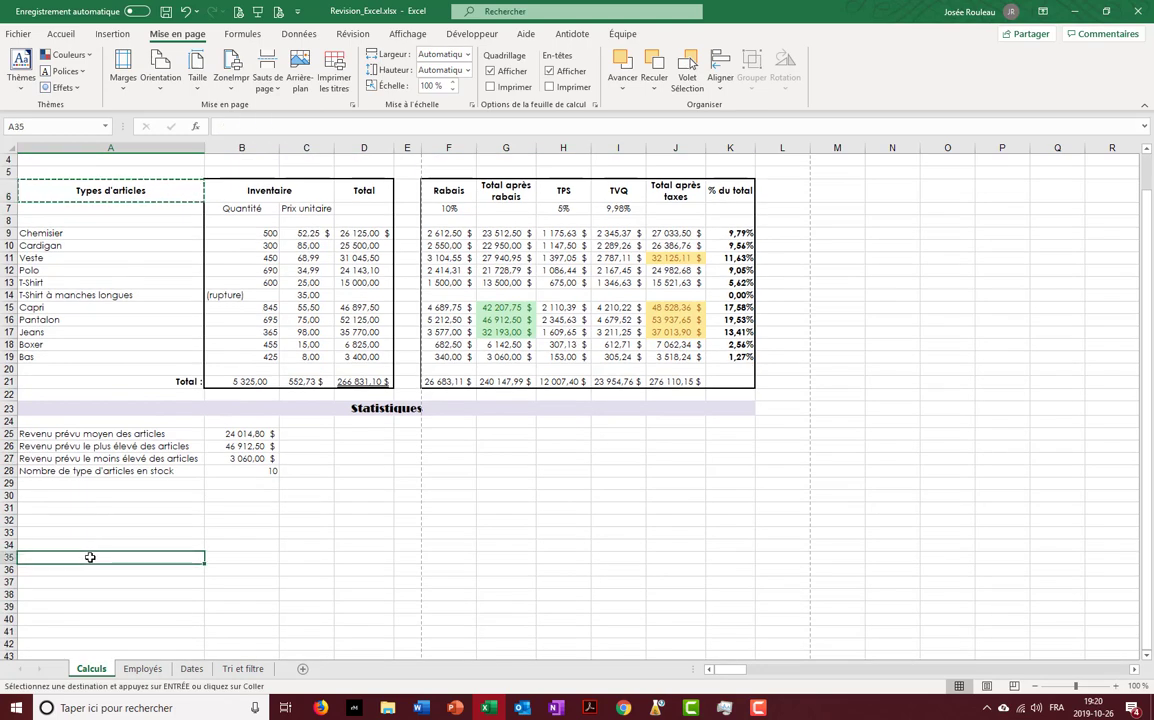
key("ctrl+v")
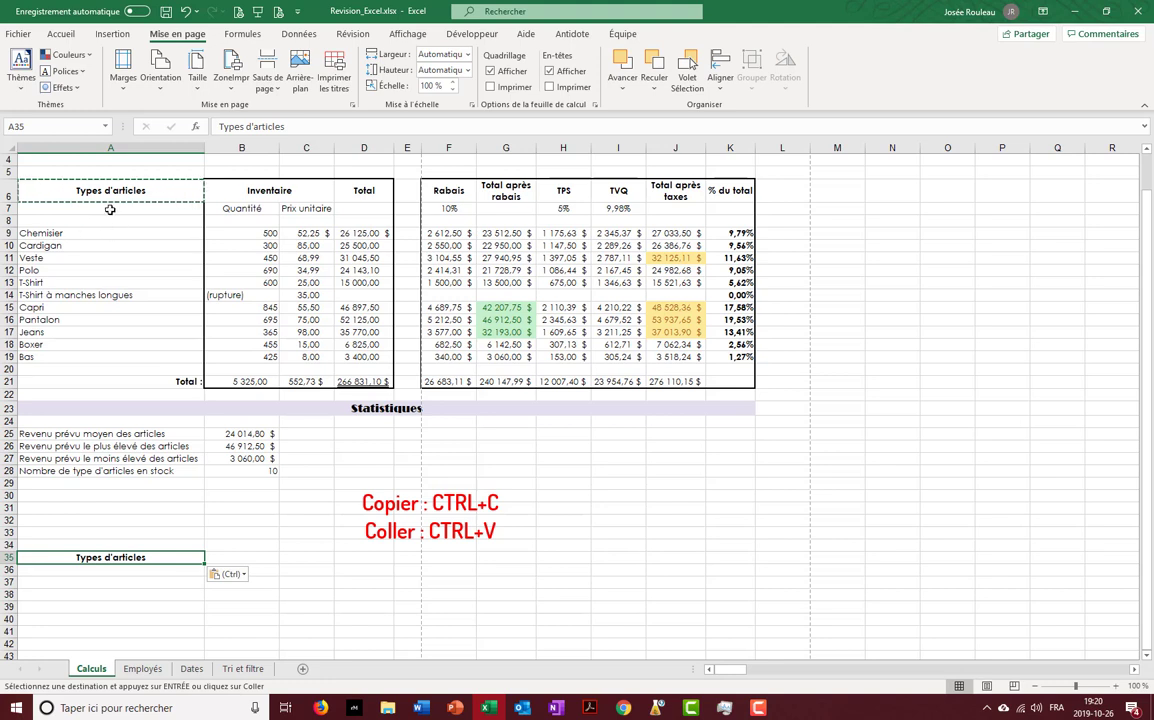
left_click_drag(100, 233, 114, 360)
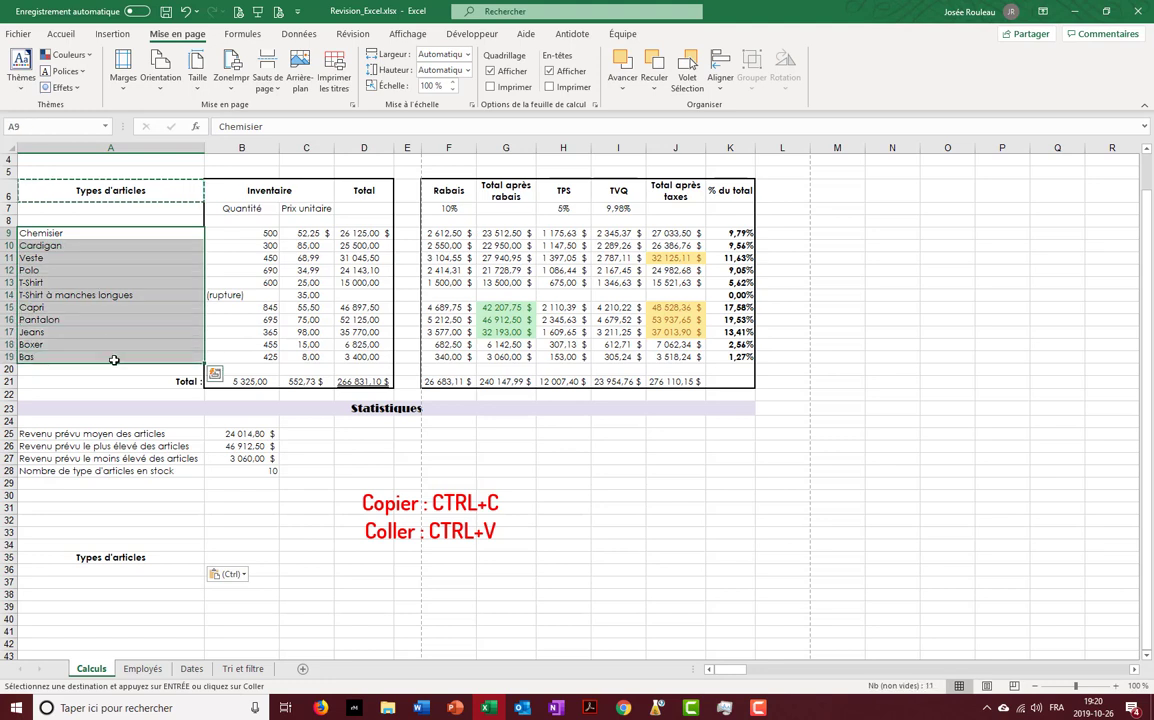
key("ctrl+c")
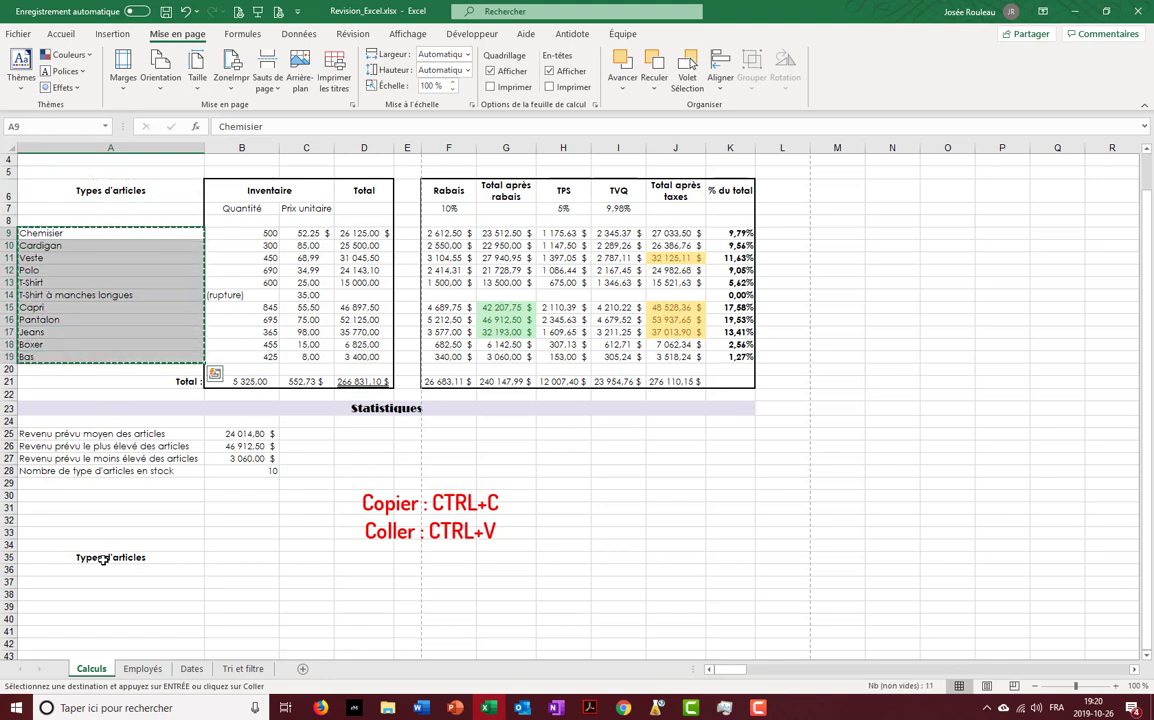
left_click(101, 570)
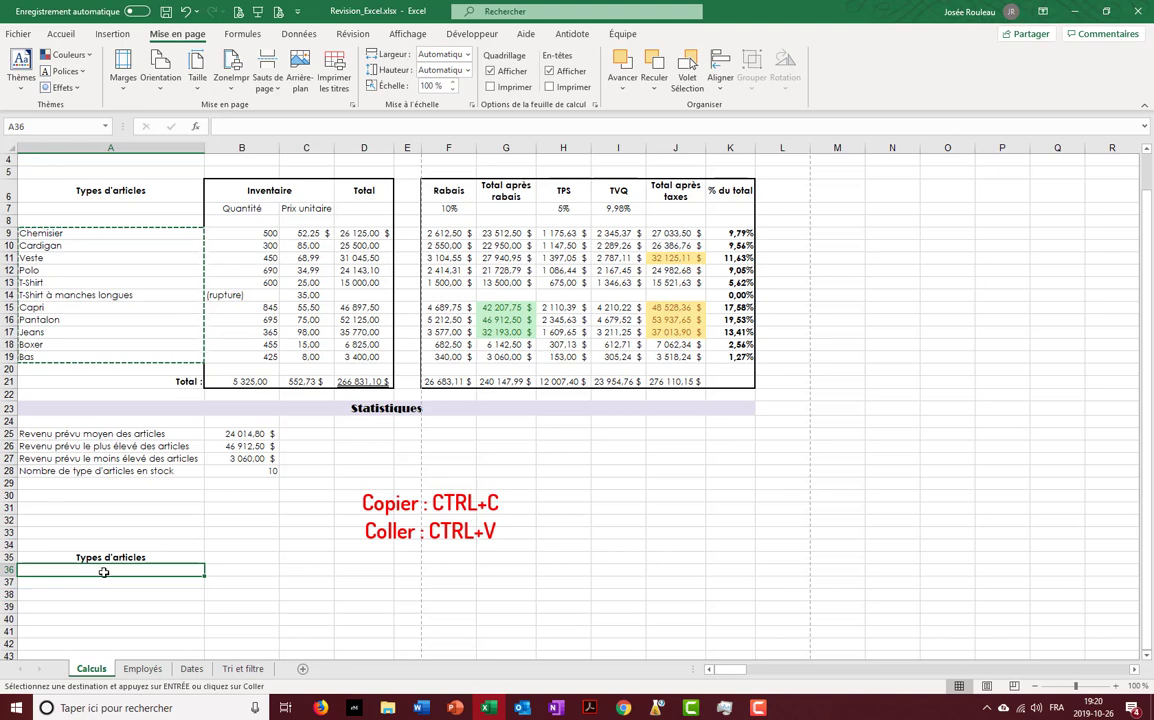
key("ctrl+v")
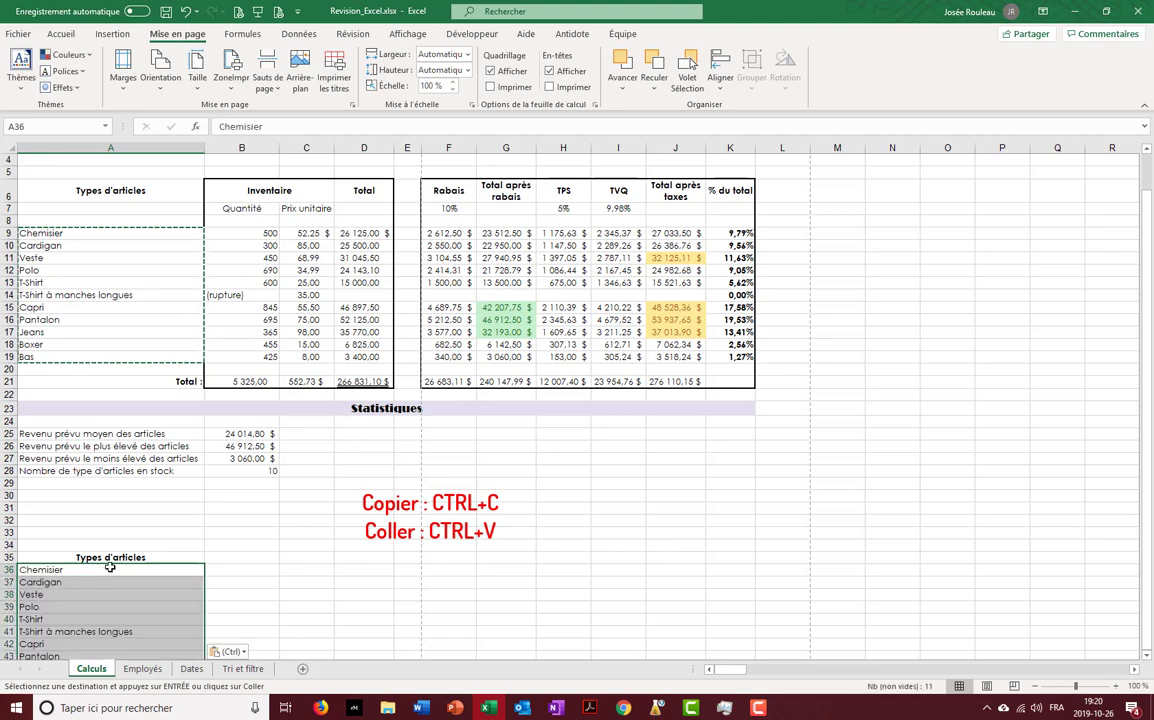
Copy the Total après rabais header from G6 into B35.
scroll(110, 567, "down", 1)
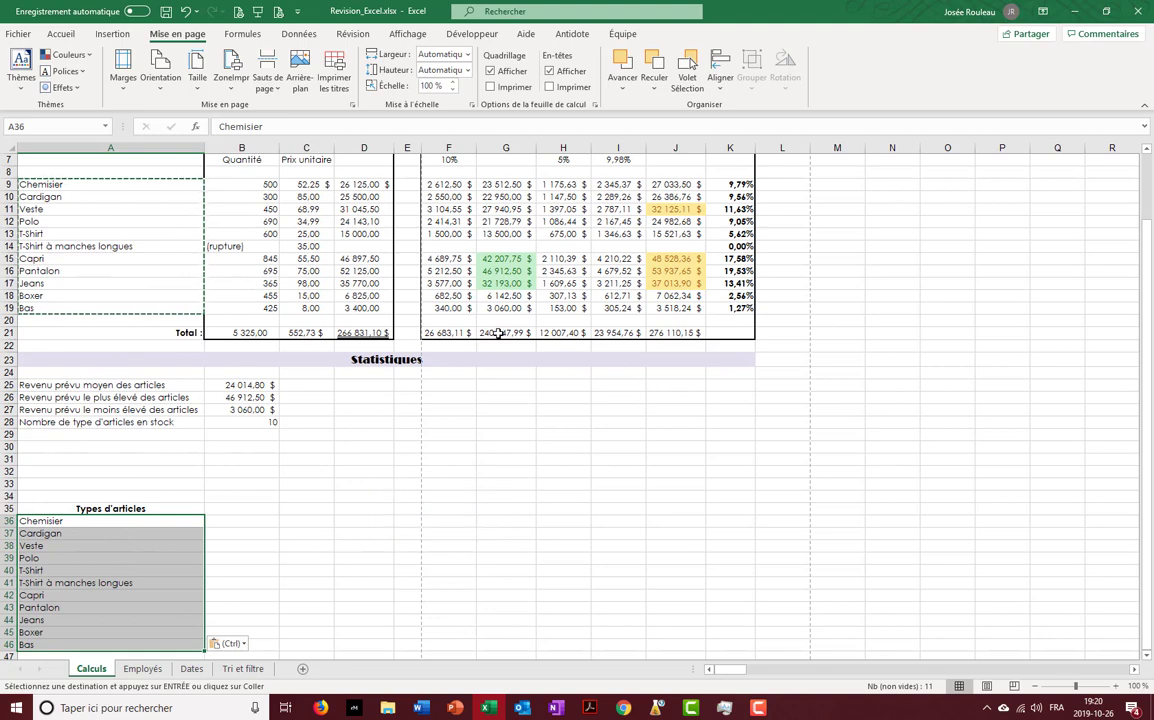
scroll(500, 332, "up", 1)
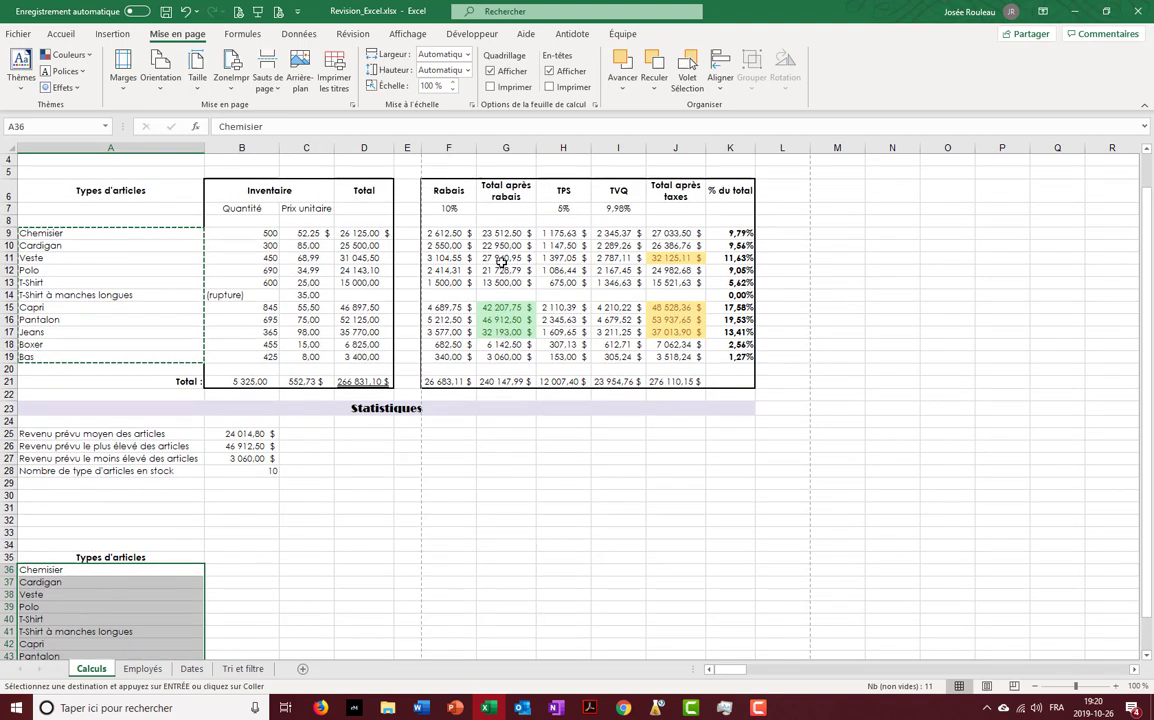
left_click(508, 194)
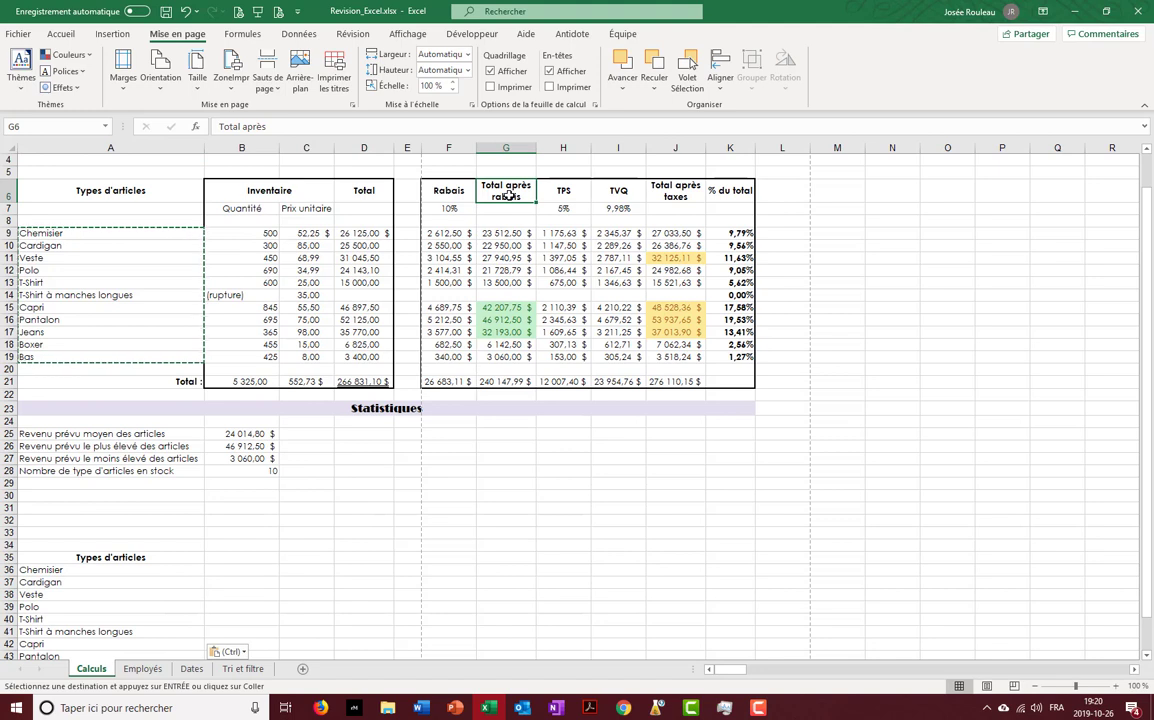
key("ctrl+c")
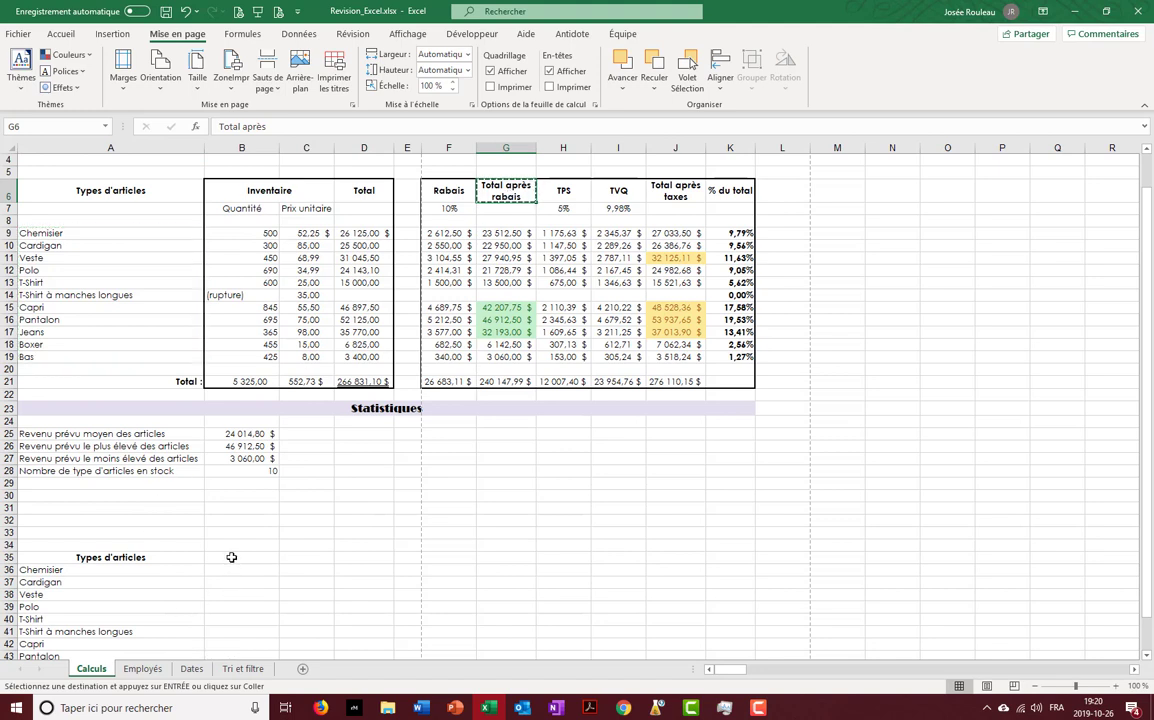
left_click(231, 557)
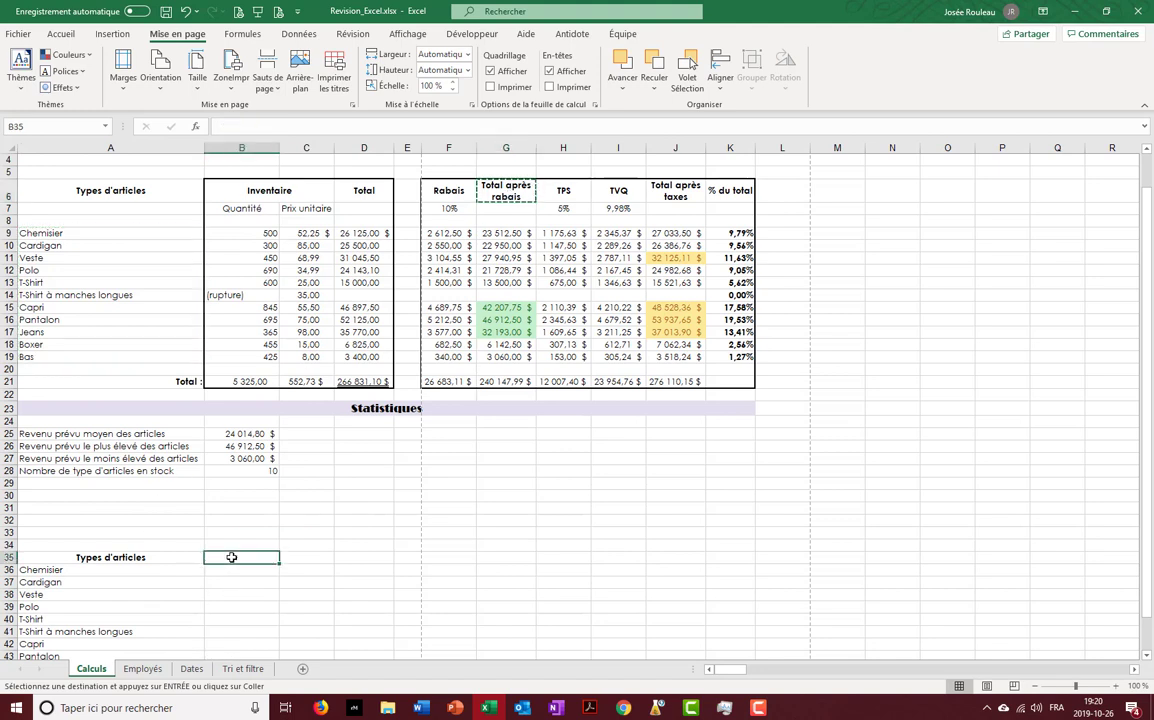
key("ctrl+v")
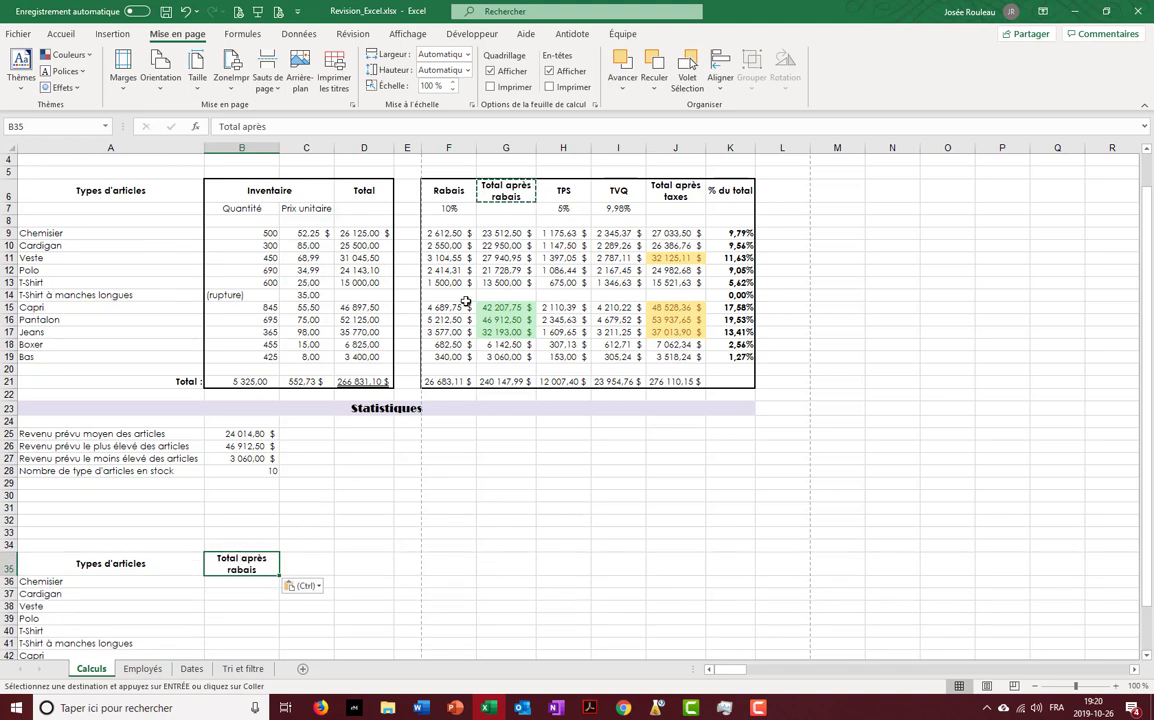
Paste G9:G19 into B36 as values with number formatting.
left_click_drag(500, 234, 520, 353)
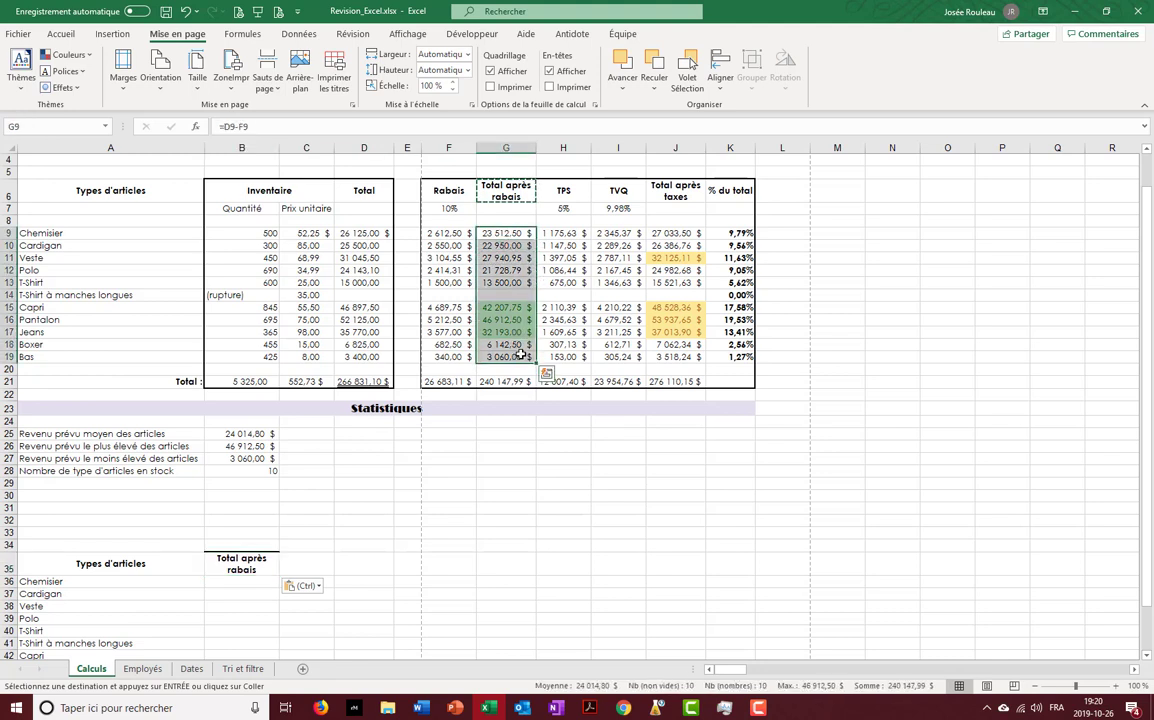
key("ctrl+c")
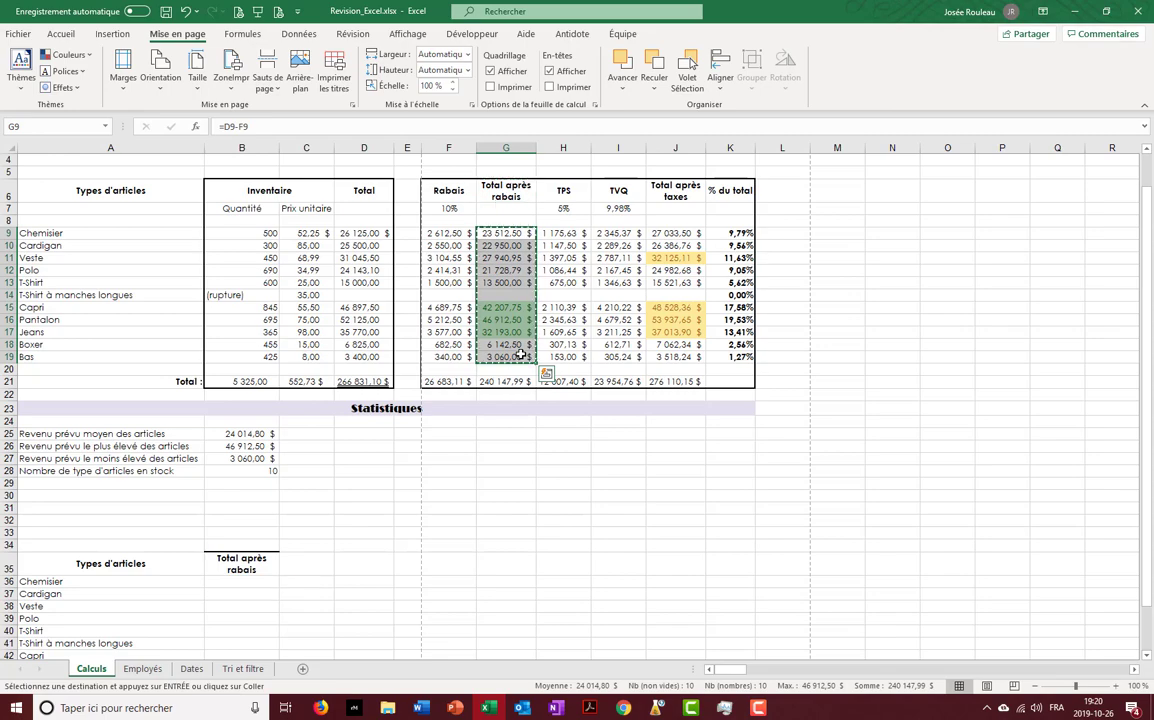
scroll(294, 512, "down", 1)
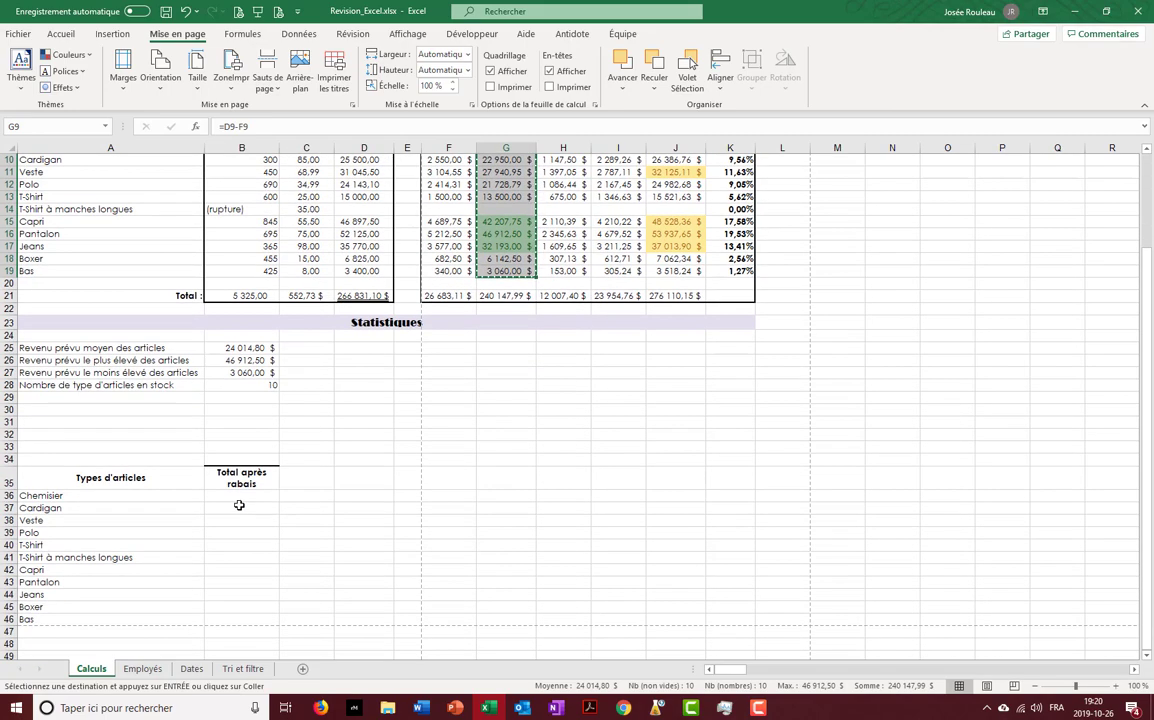
right_click(241, 496)
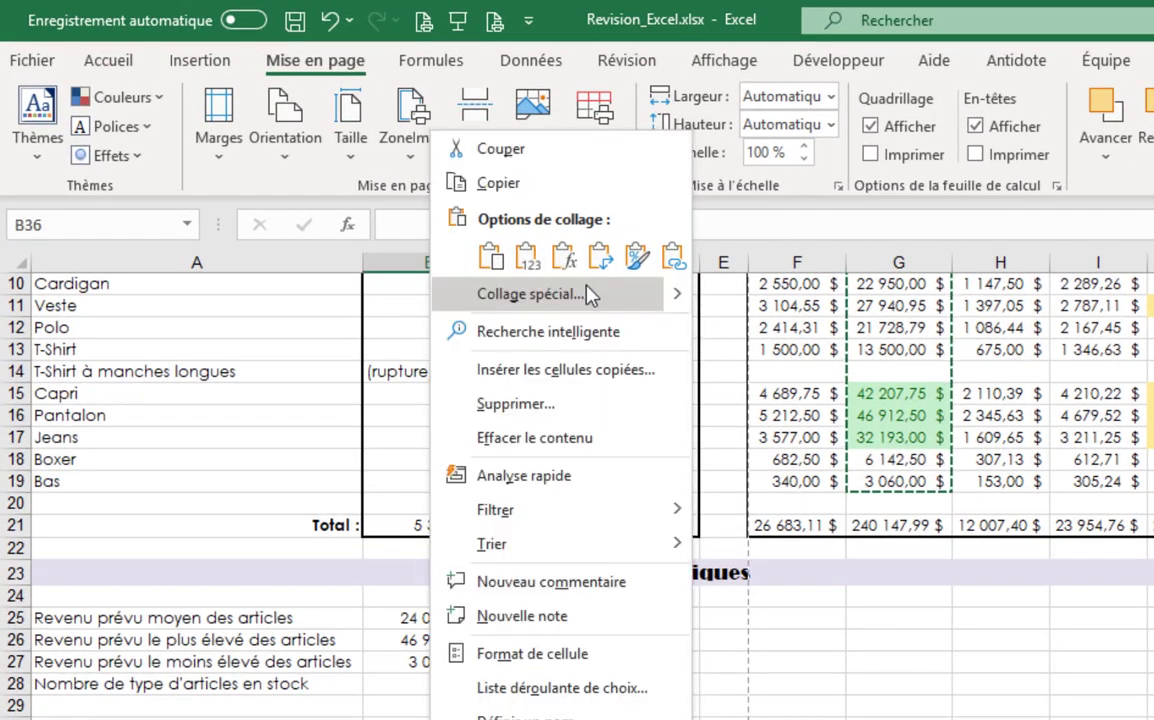
mouse_move(680, 304)
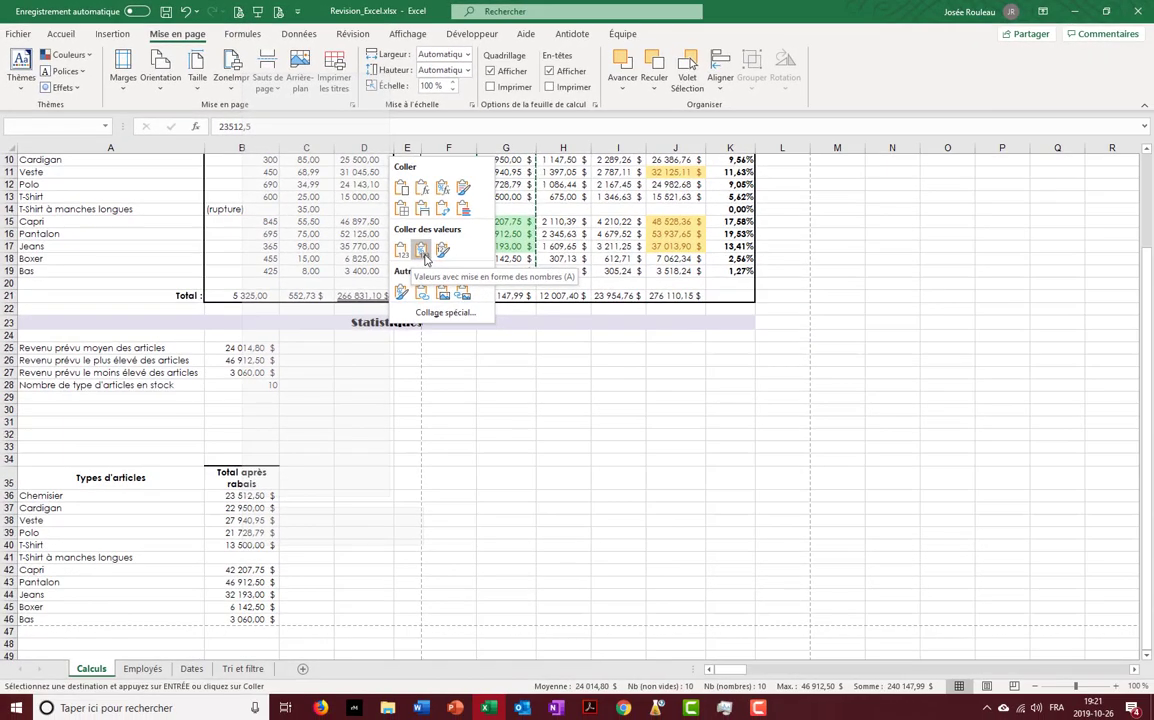
left_click(423, 254)
left_click(251, 459)
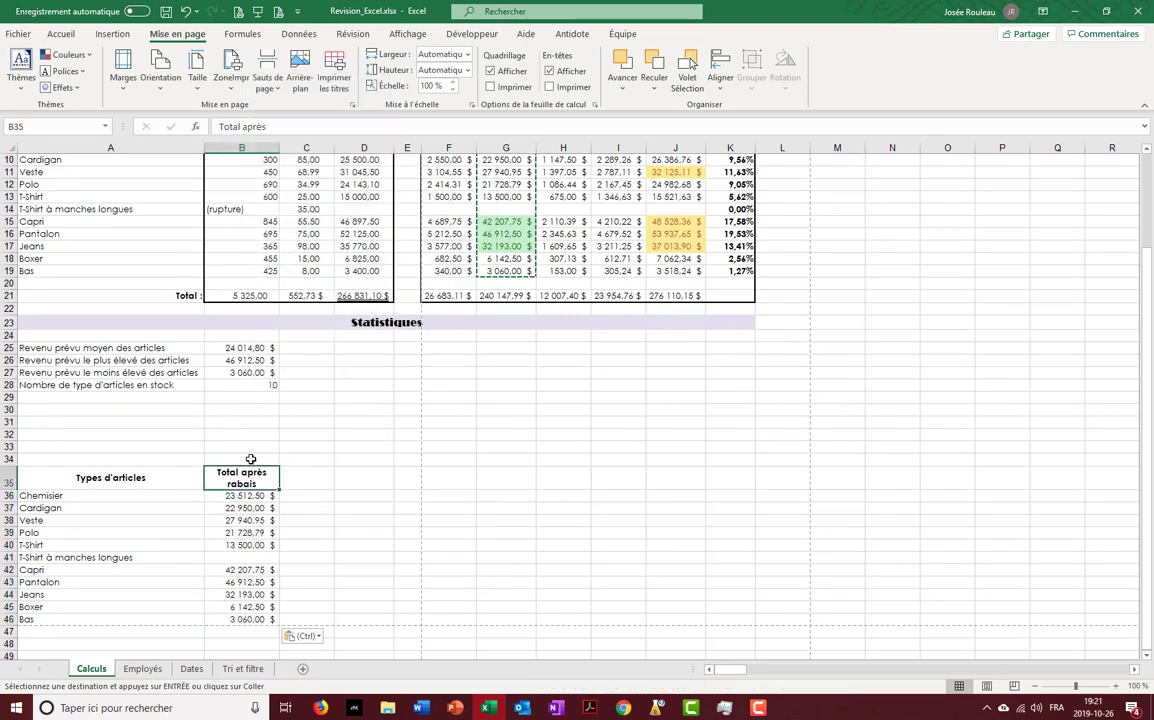
left_click(61, 33)
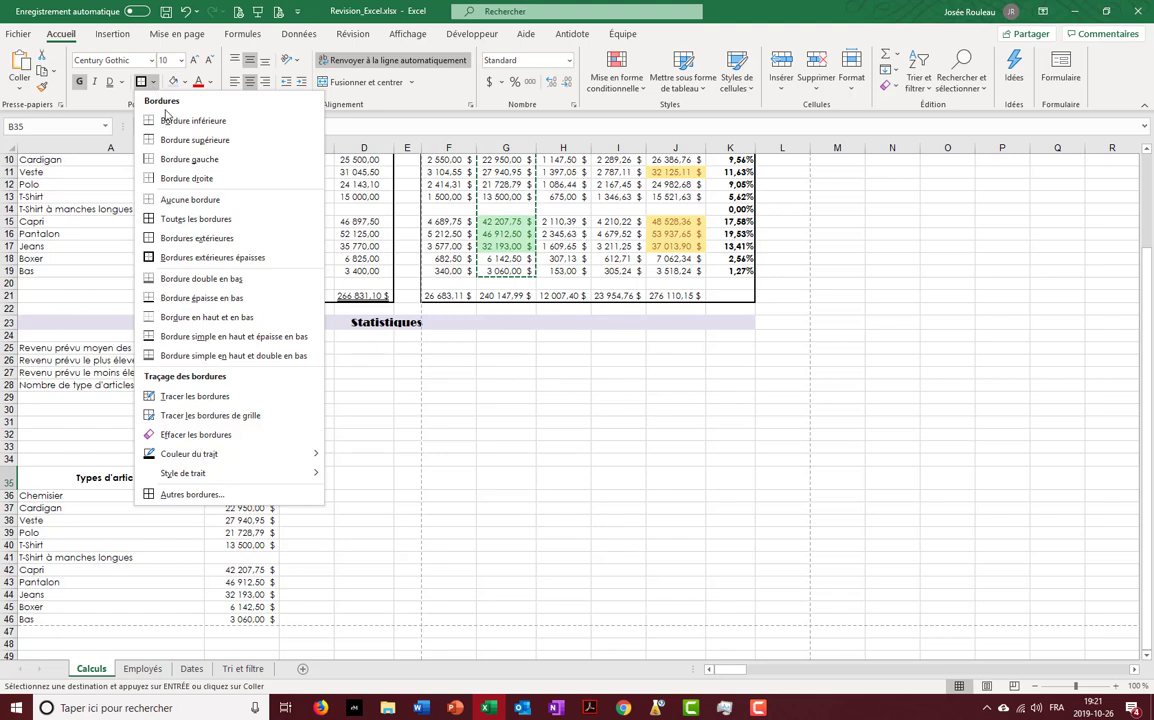
left_click(189, 200)
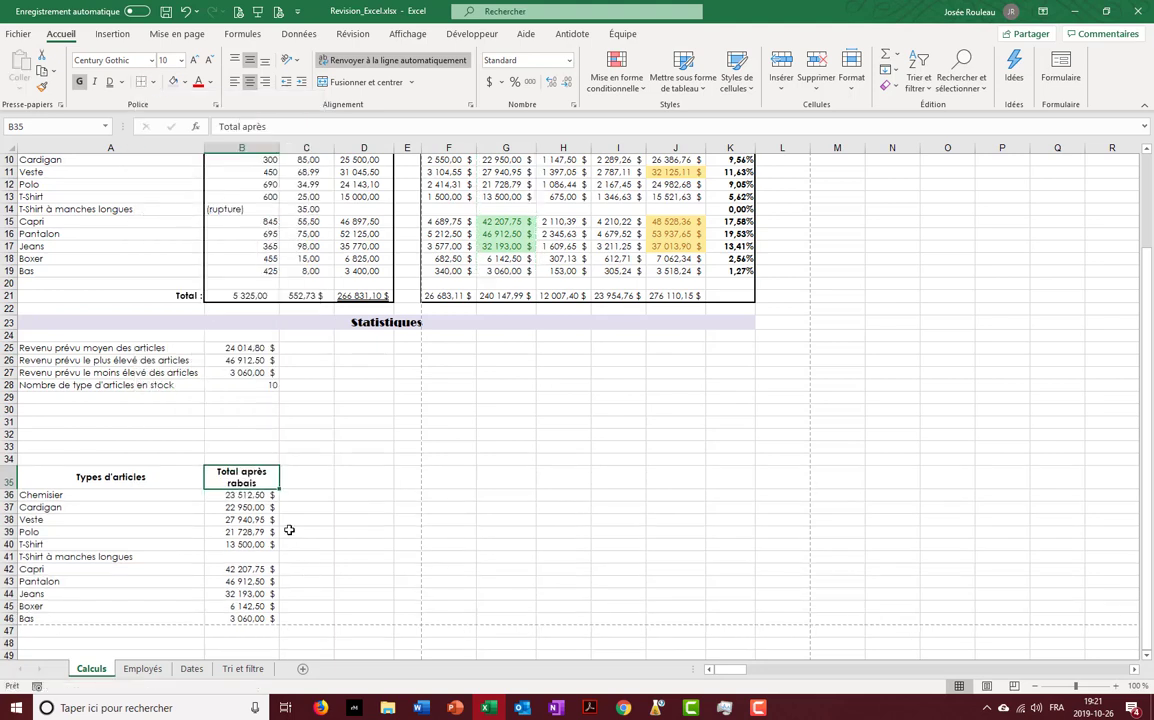
left_click(306, 519)
left_click(240, 478)
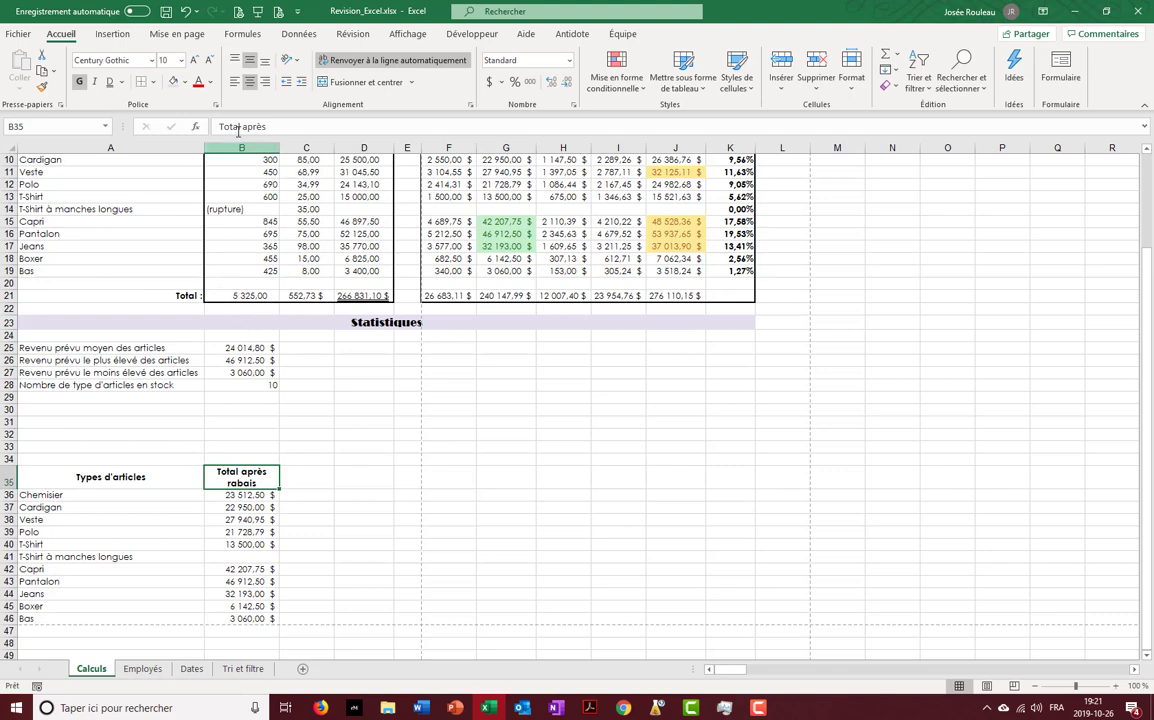
left_click(177, 34)
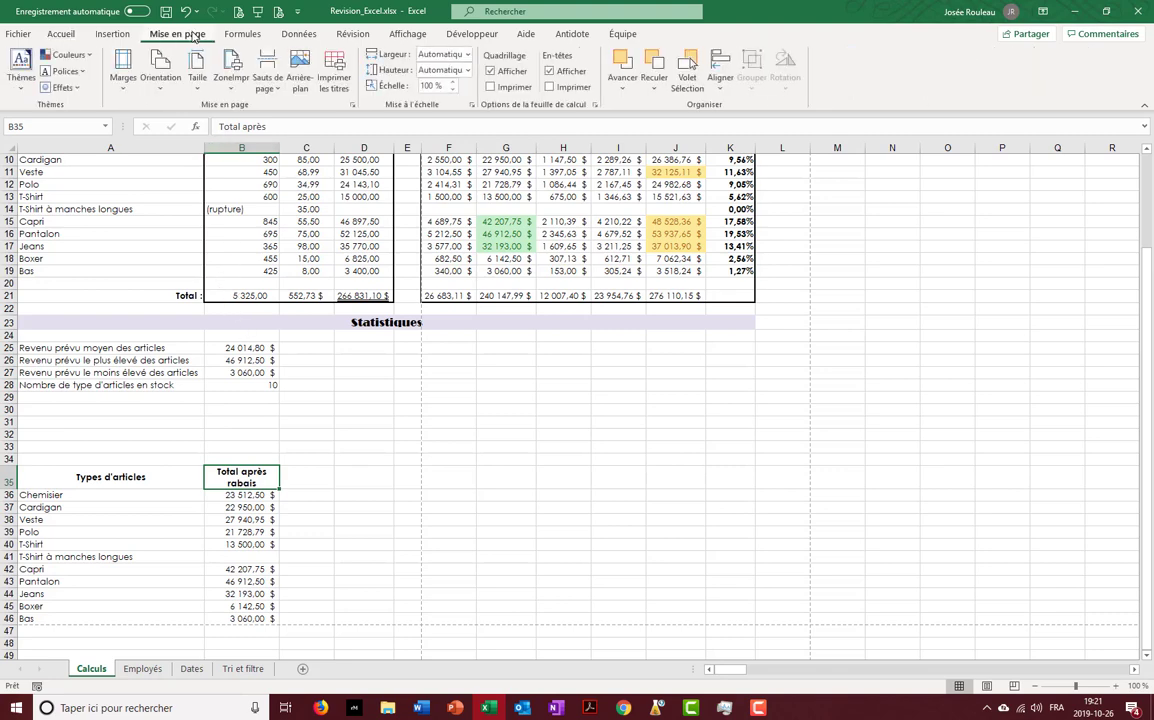
Keep Letter paper, switch the Calculs sheet to landscape, and select columns A to K.
left_click(195, 78)
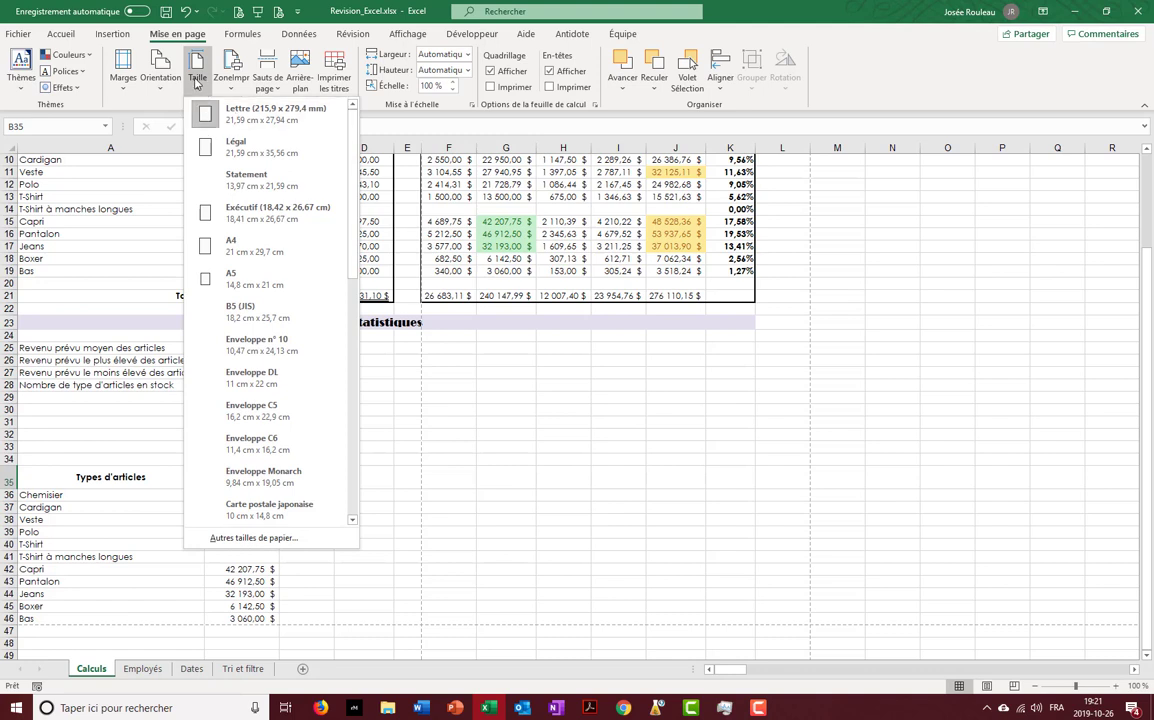
left_click(190, 75)
left_click(172, 88)
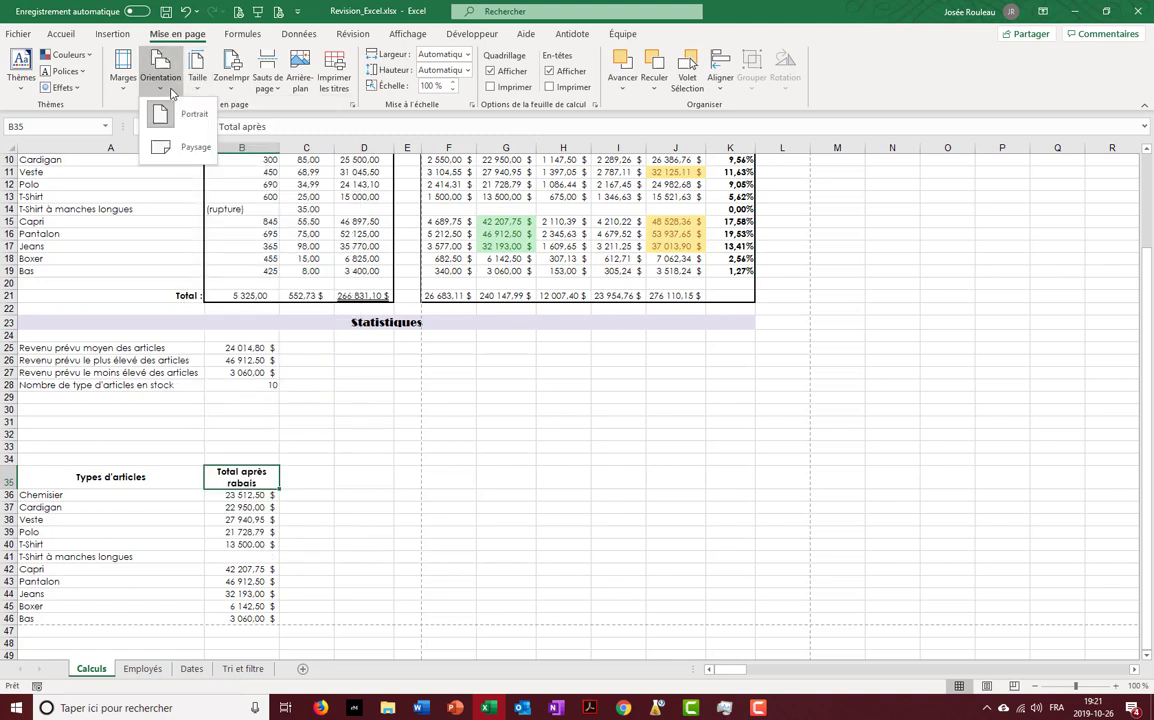
left_click(190, 150)
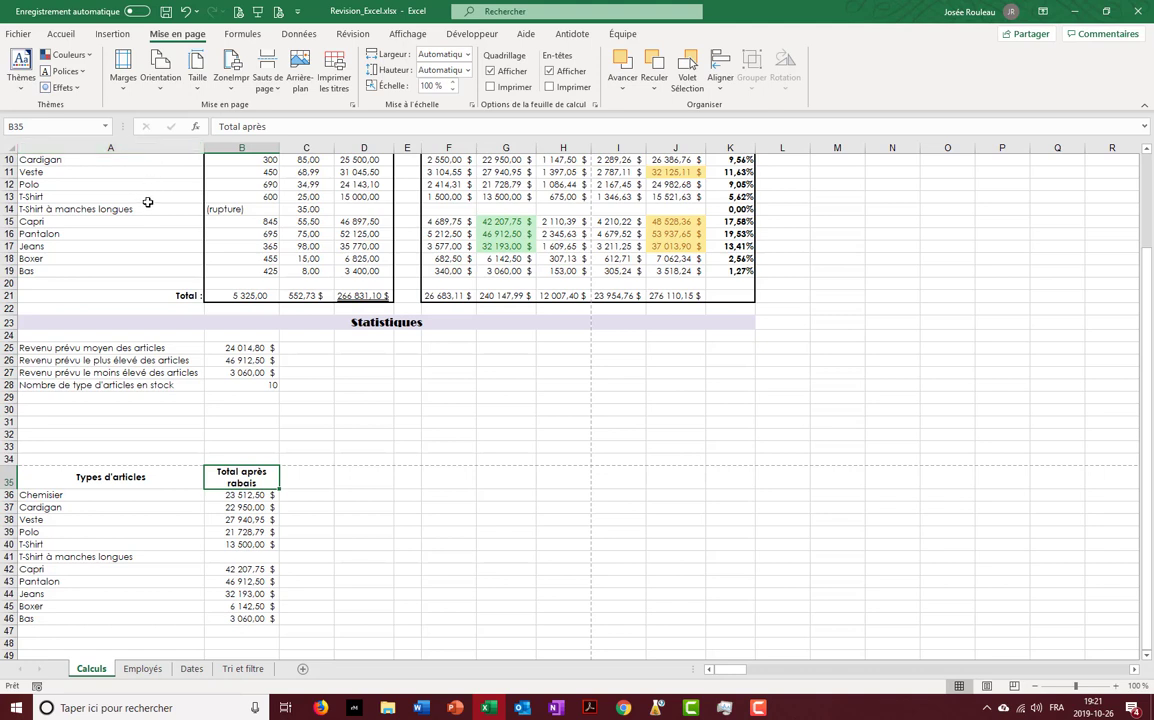
mouse_move(108, 147)
left_mouse_down()
mouse_move(316, 160)
mouse_move(754, 145)
left_mouse_up()
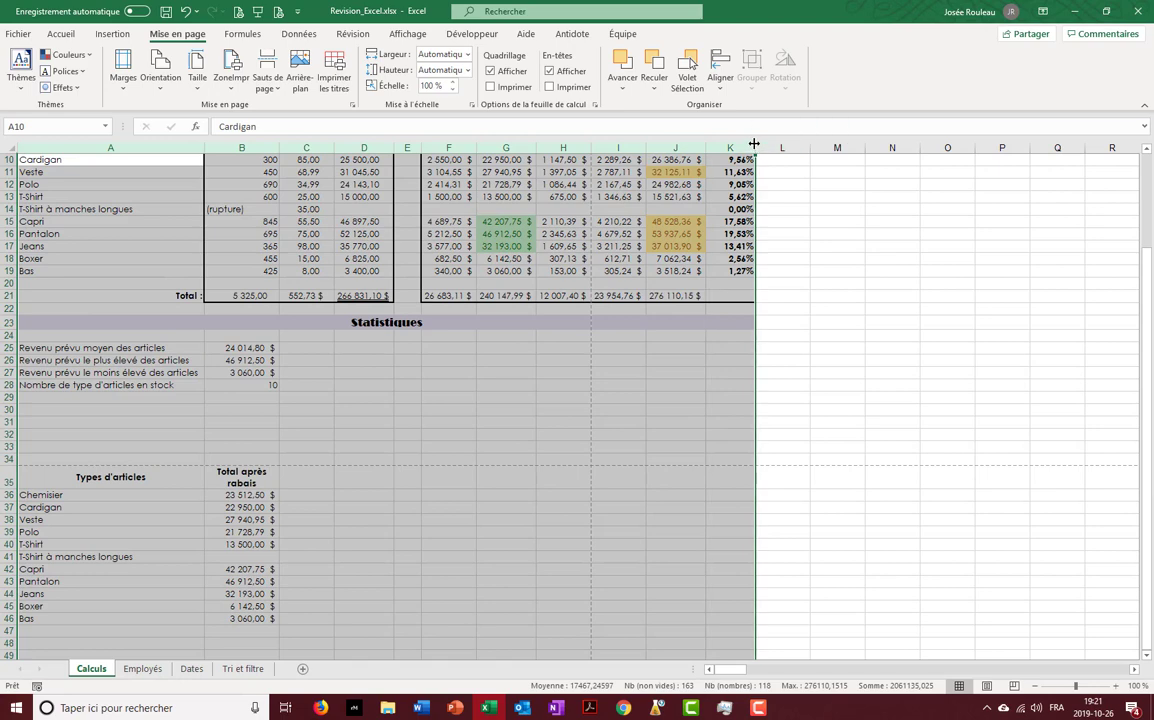
scroll(613, 191, "up", 3)
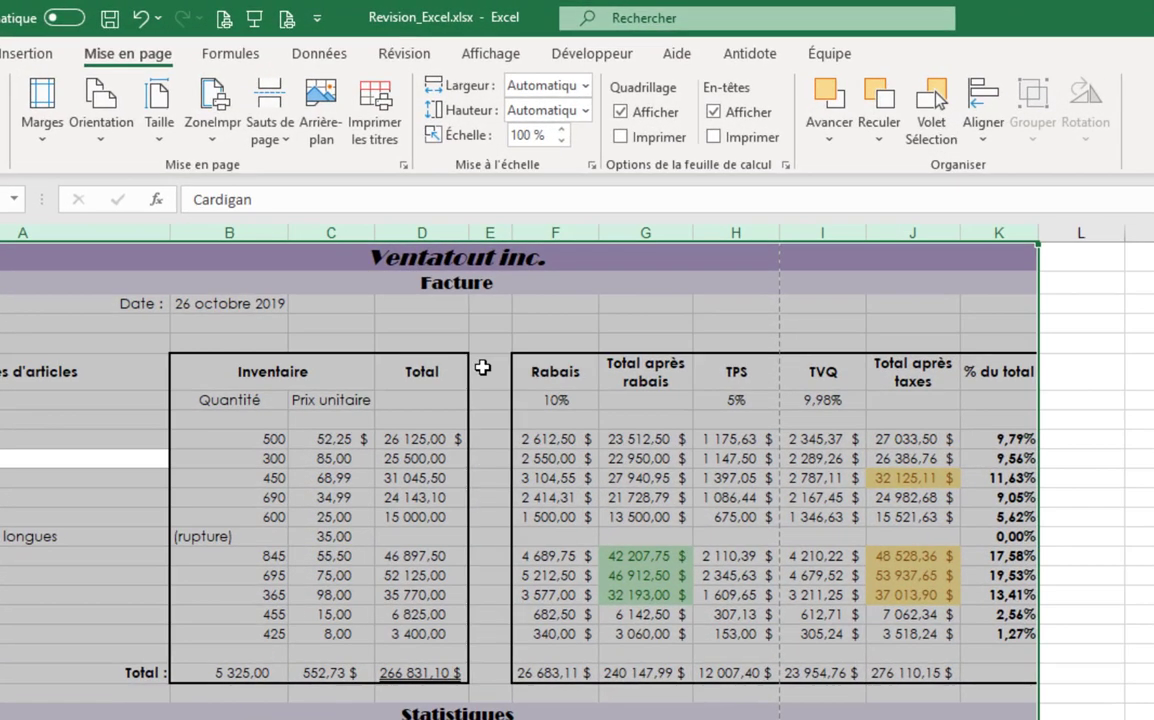
Fit the invoice printout to 1 page wide, which drops the scale to 79%.
left_click(497, 341)
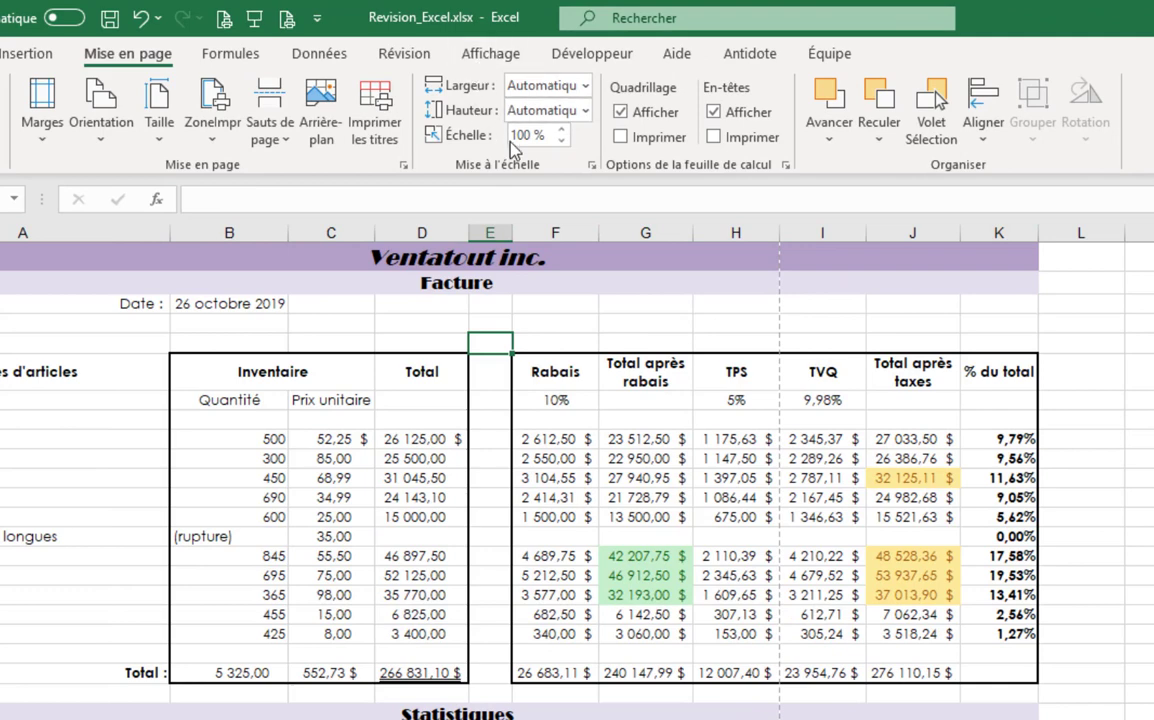
left_click(585, 87)
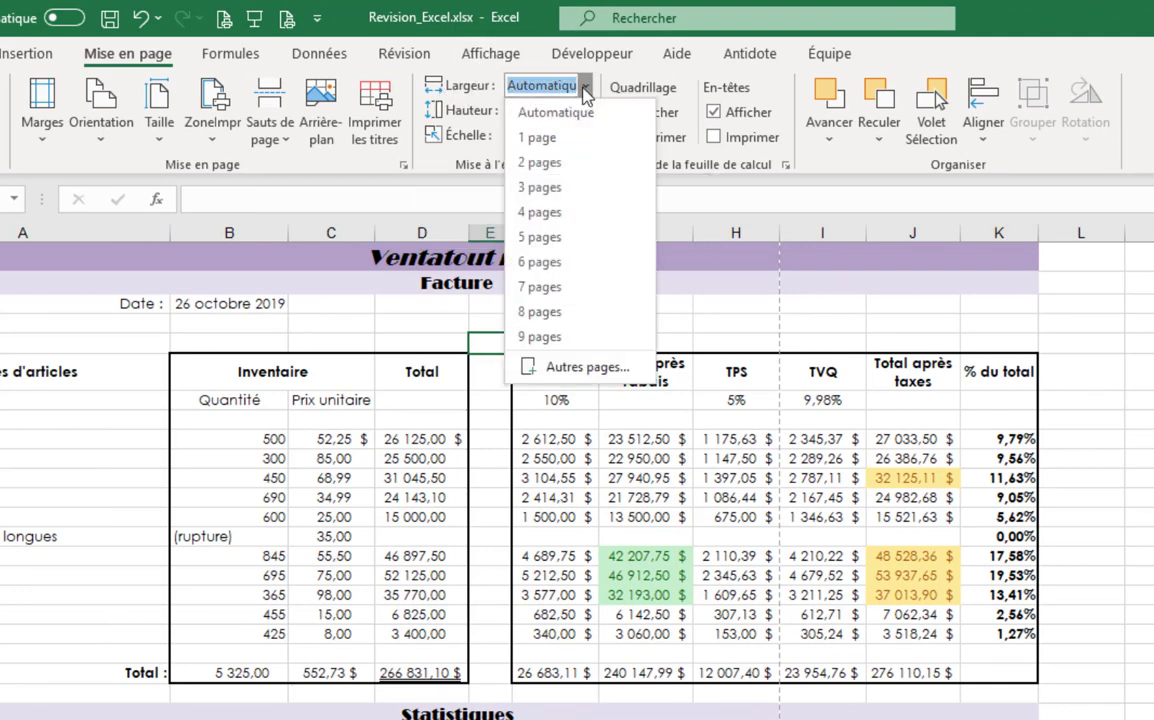
left_click(592, 137)
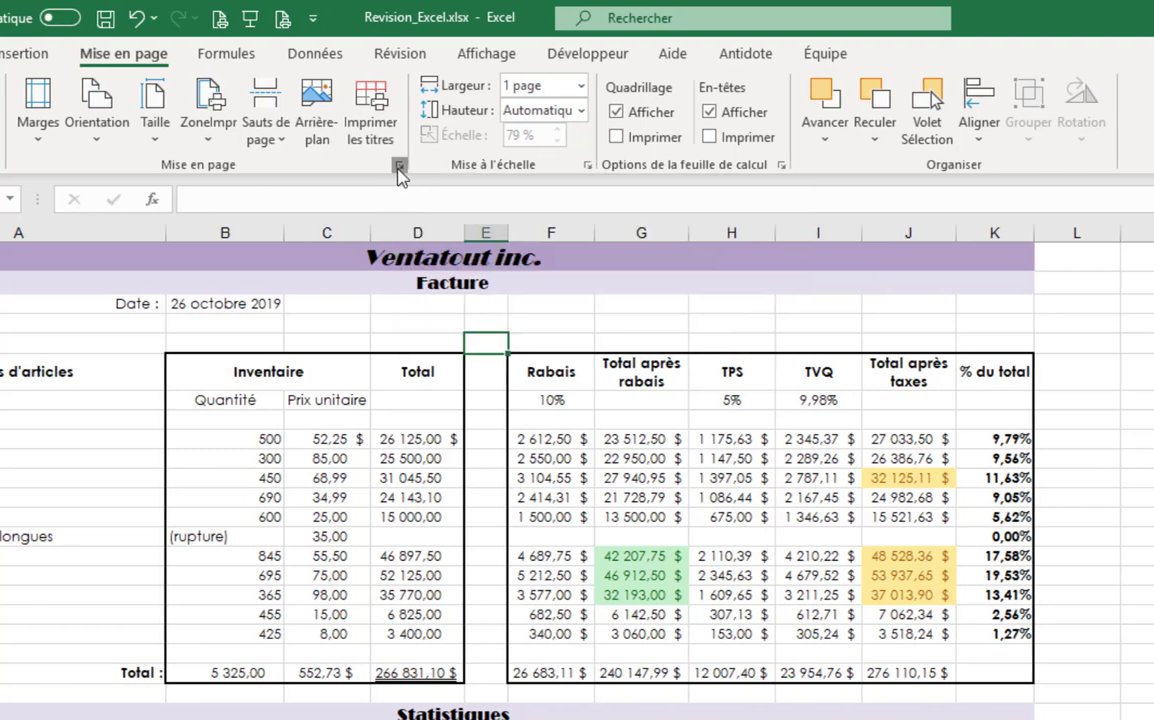
Set top, bottom, left and right margins to 2,5 and centre the page horizontally and vertically.
left_click(397, 168)
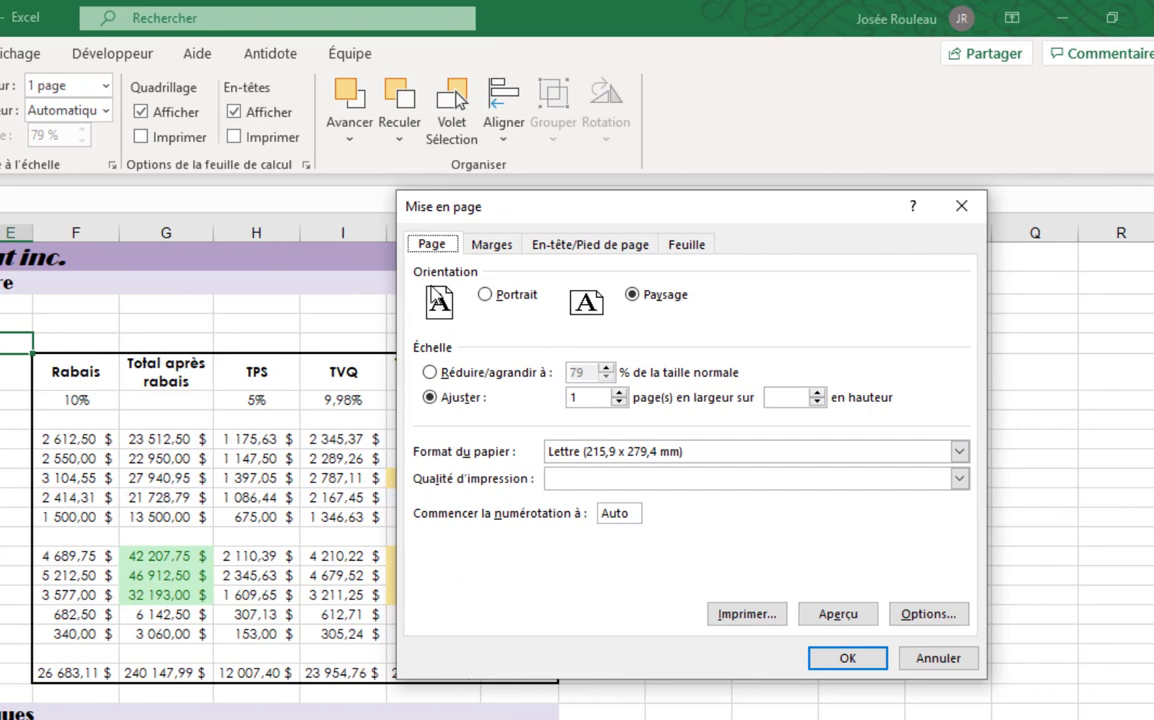
left_click(481, 250)
double_click(669, 291)
type("2,5")
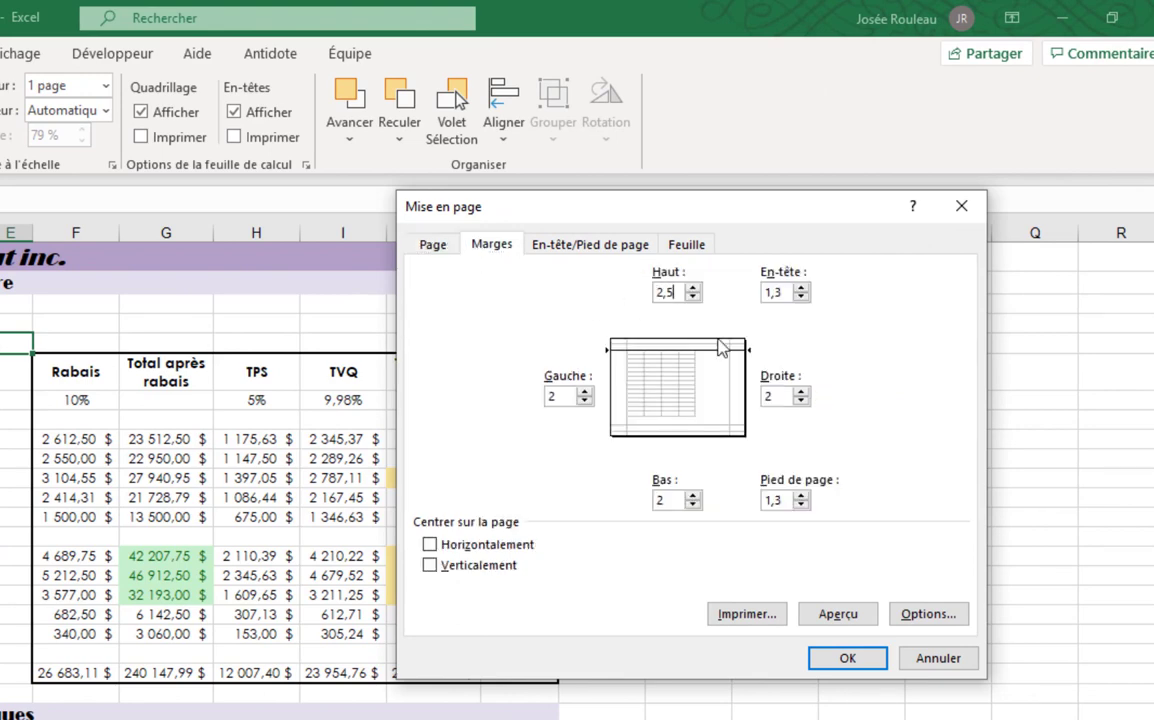
key("Tab")
key("Tab")
key("Tab")
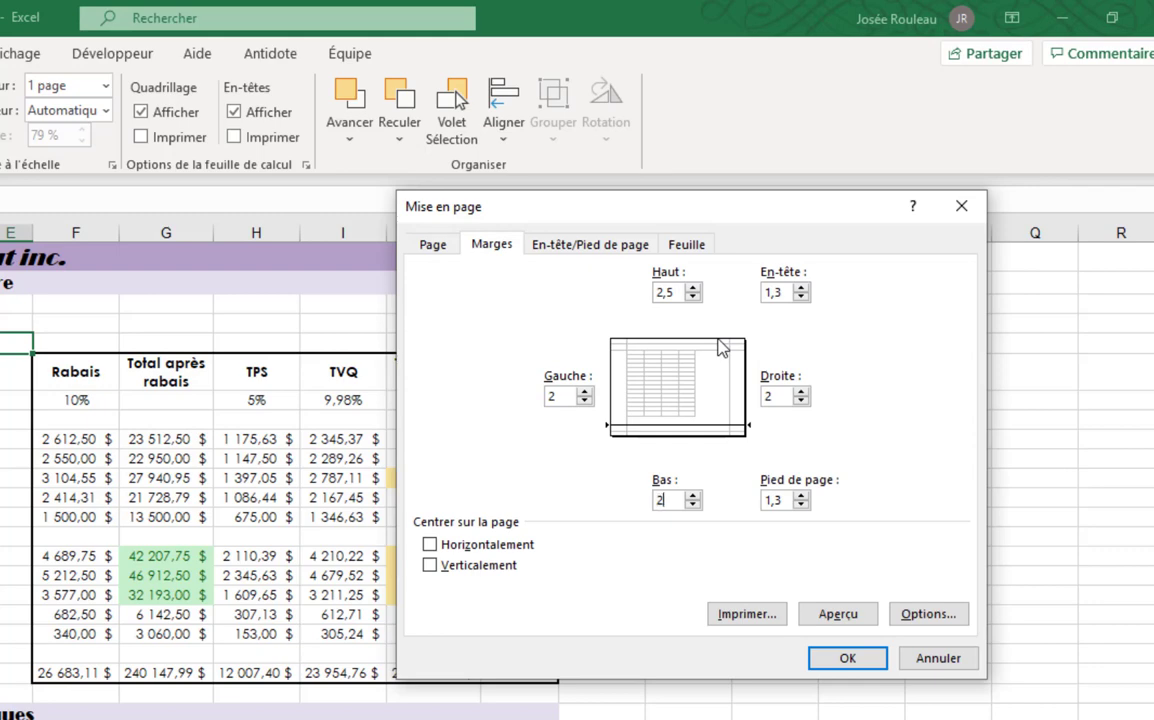
type(",5")
key("shift+Tab")
key("shift+Tab")
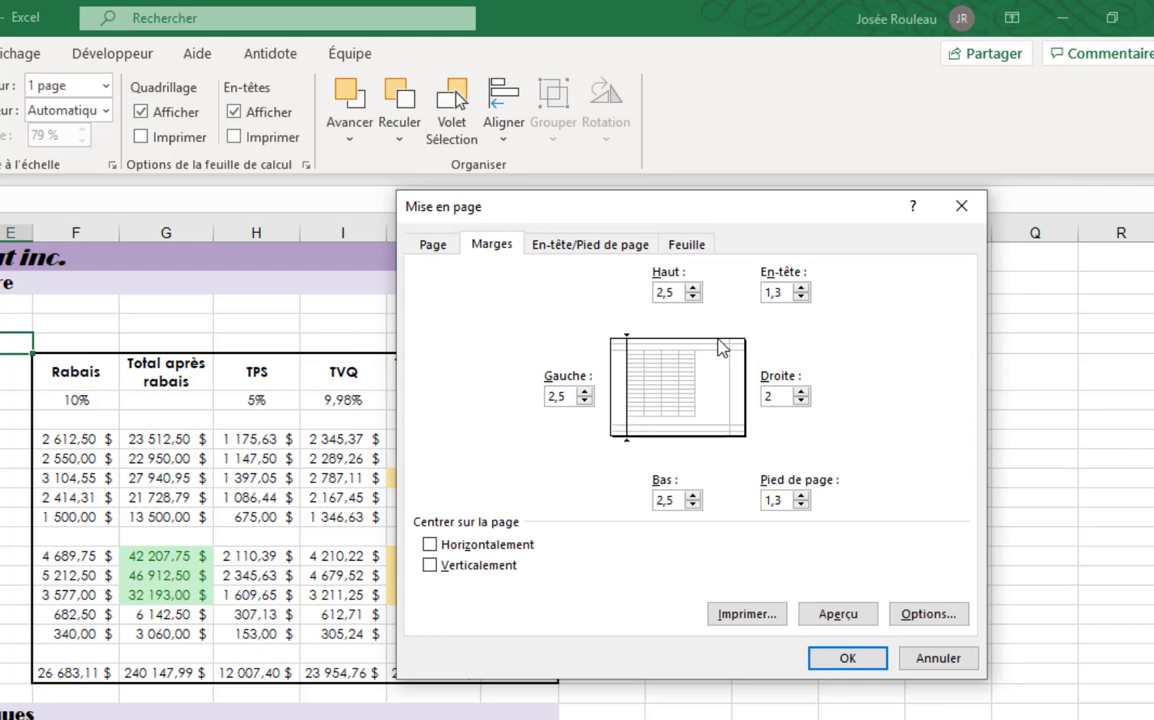
key("Tab")
type(",5")
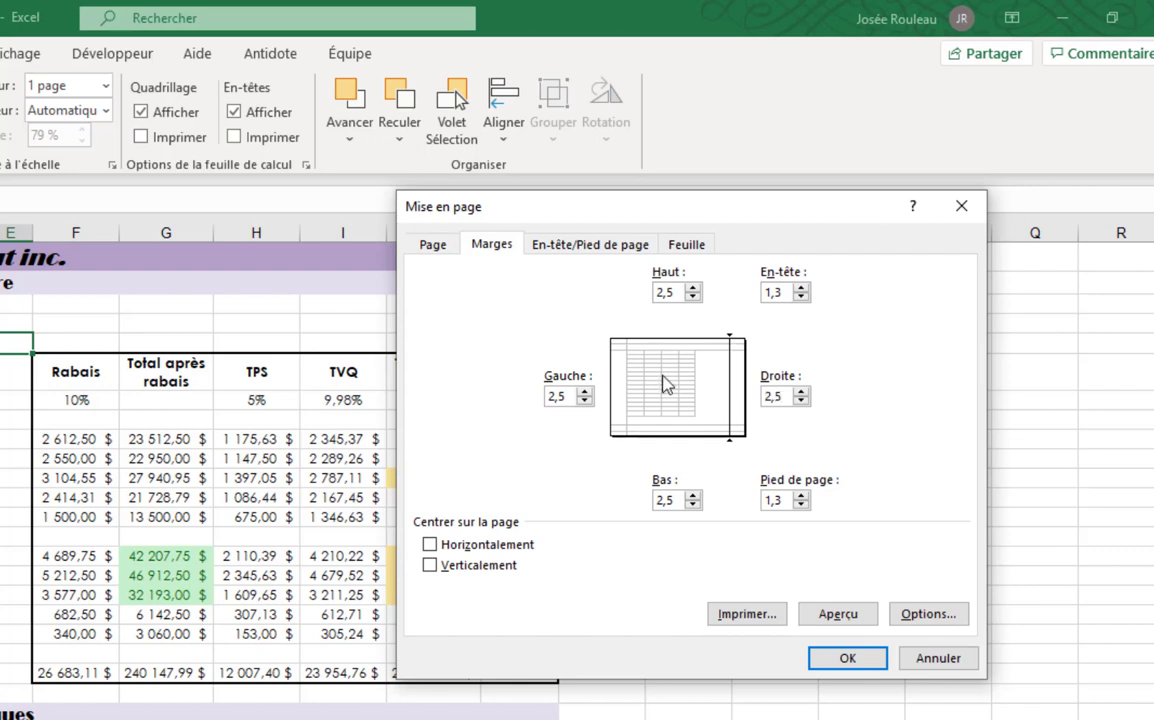
left_click(430, 545)
left_click(433, 566)
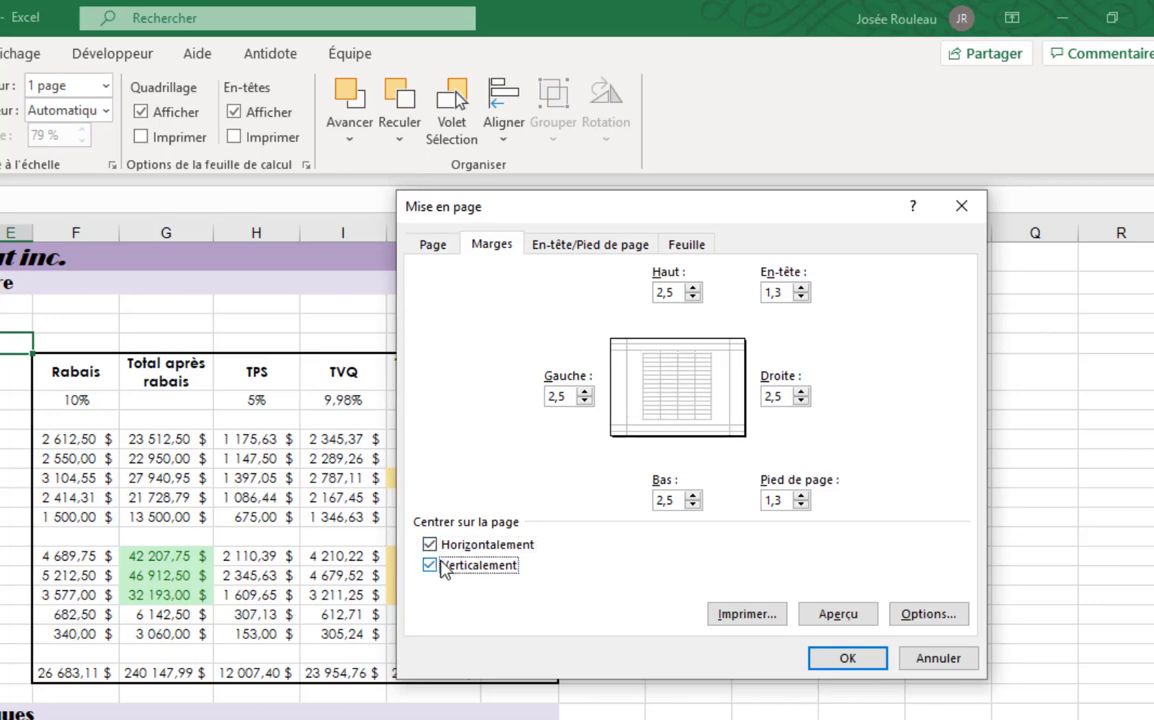
left_click(850, 658)
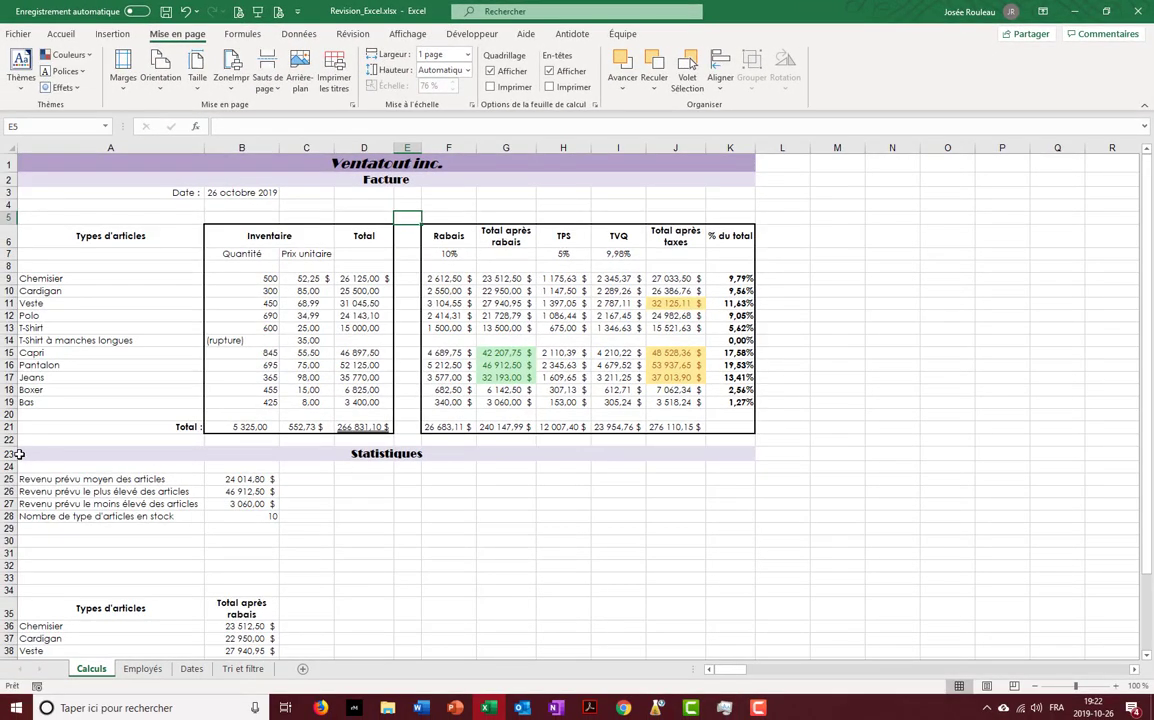
Insert a page break above Statistiques in row 23 and view it in Page Break Preview.
left_click(26, 453)
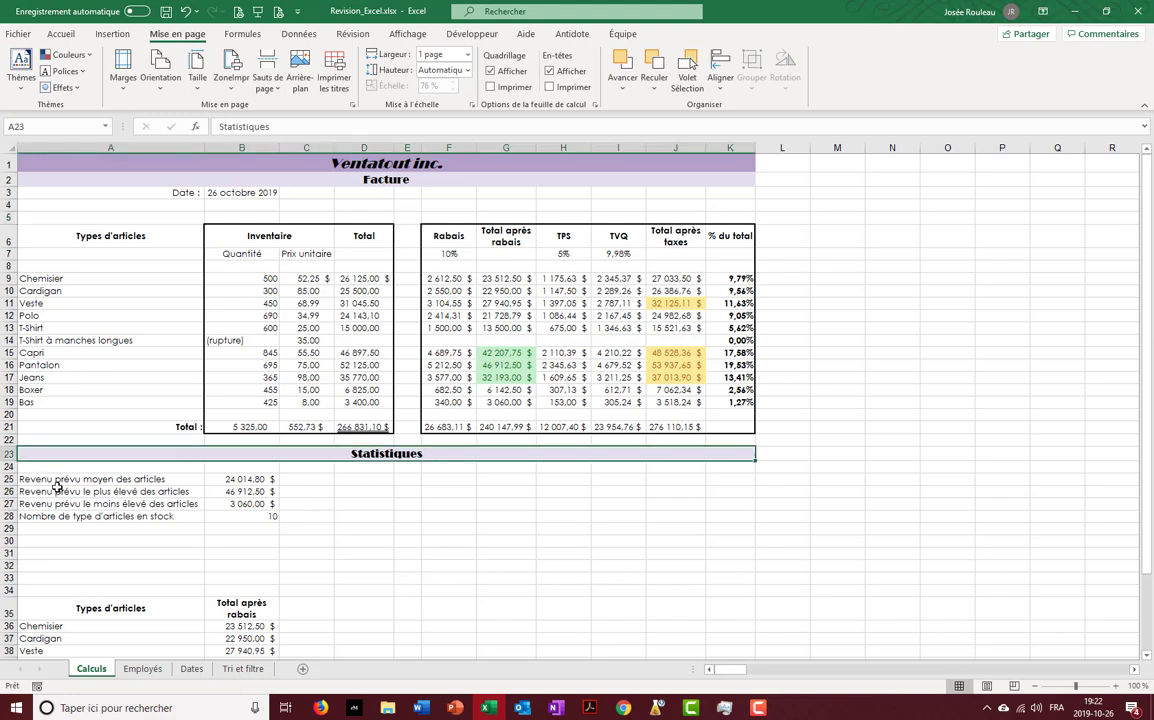
left_click(270, 94)
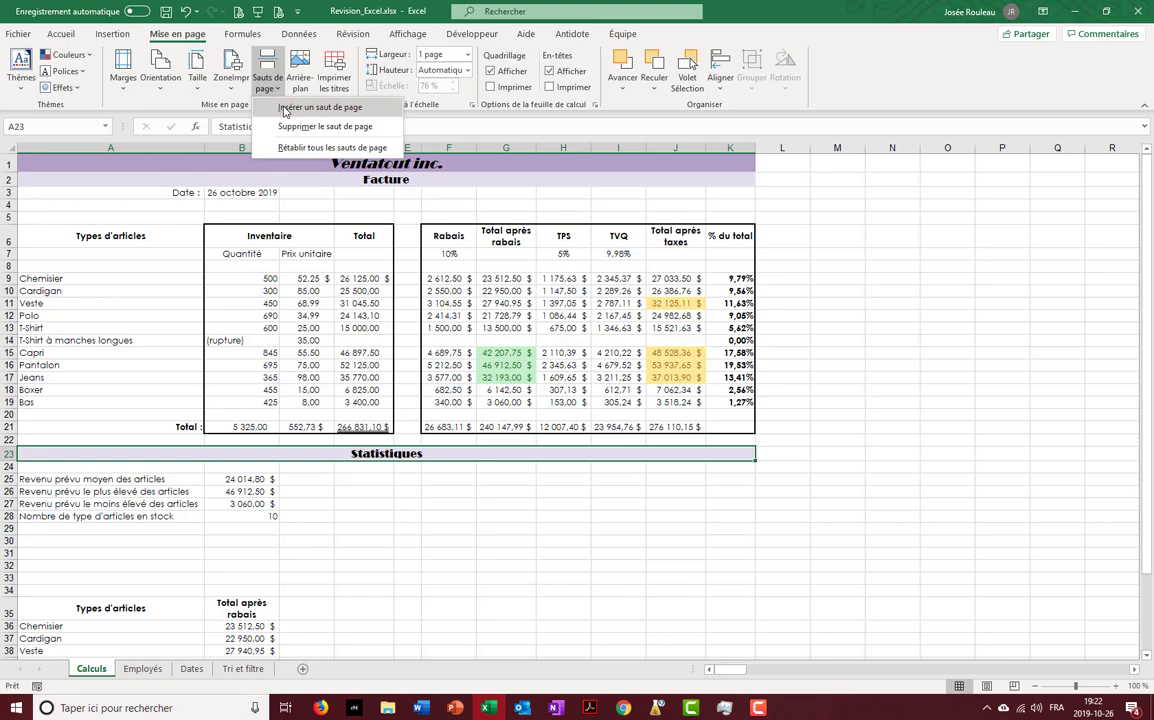
left_click(284, 109)
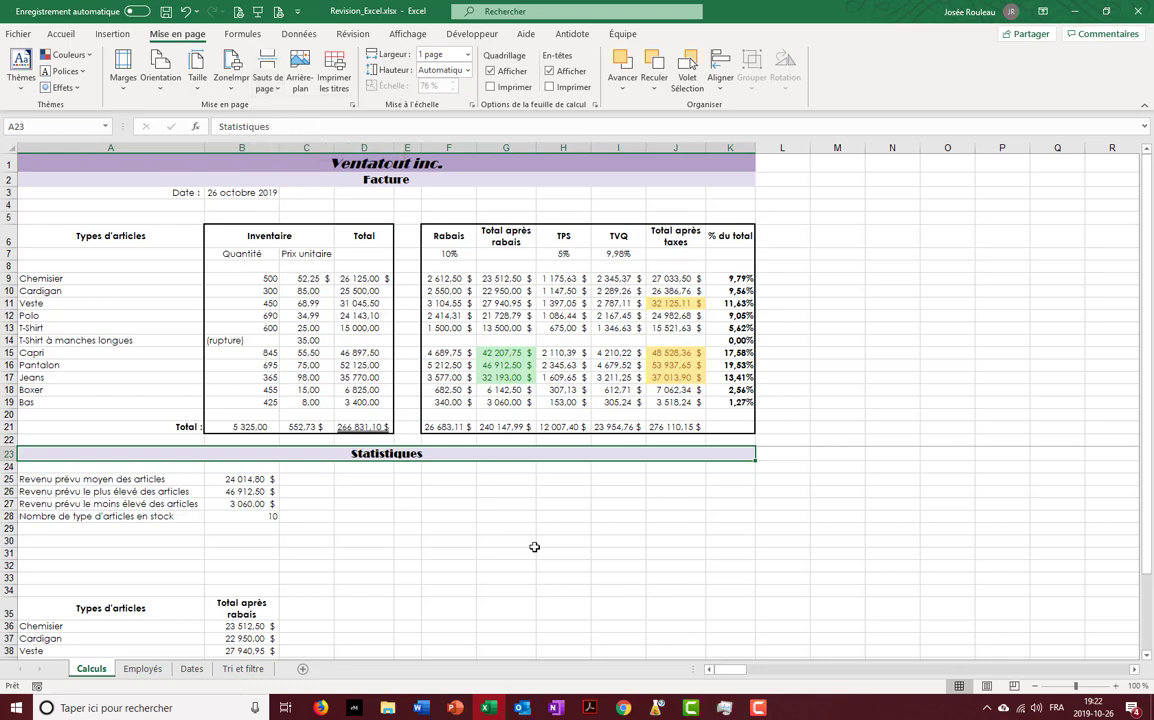
left_click(1010, 685)
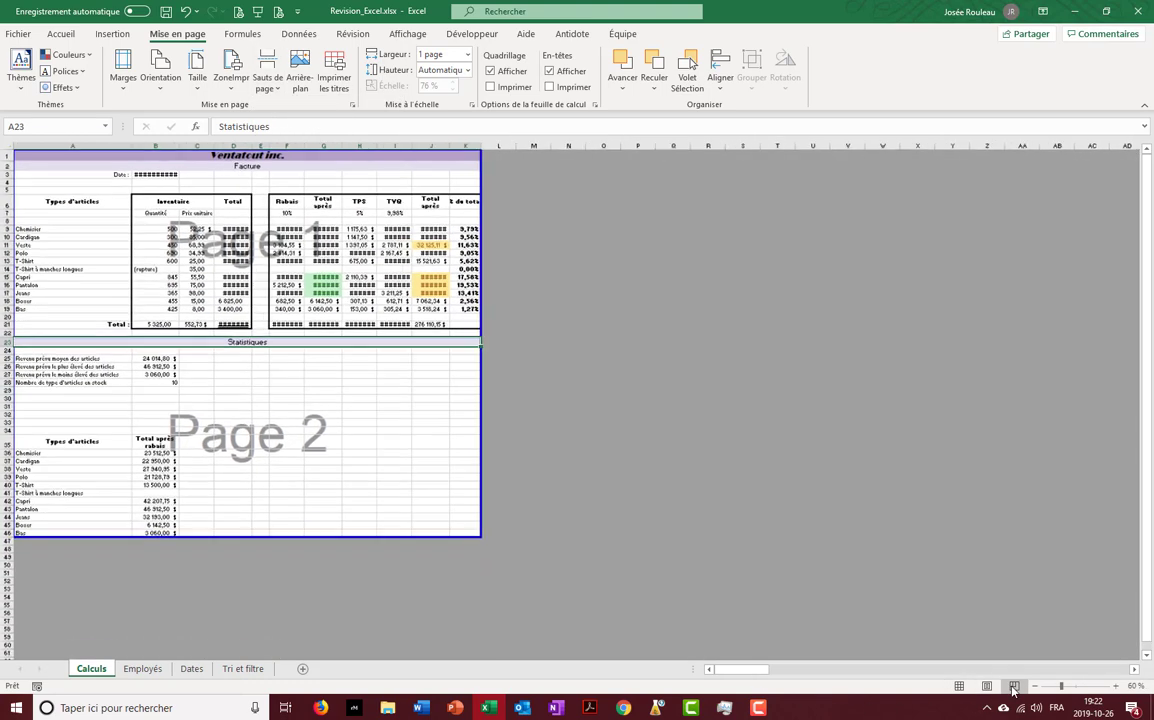
left_click(439, 415)
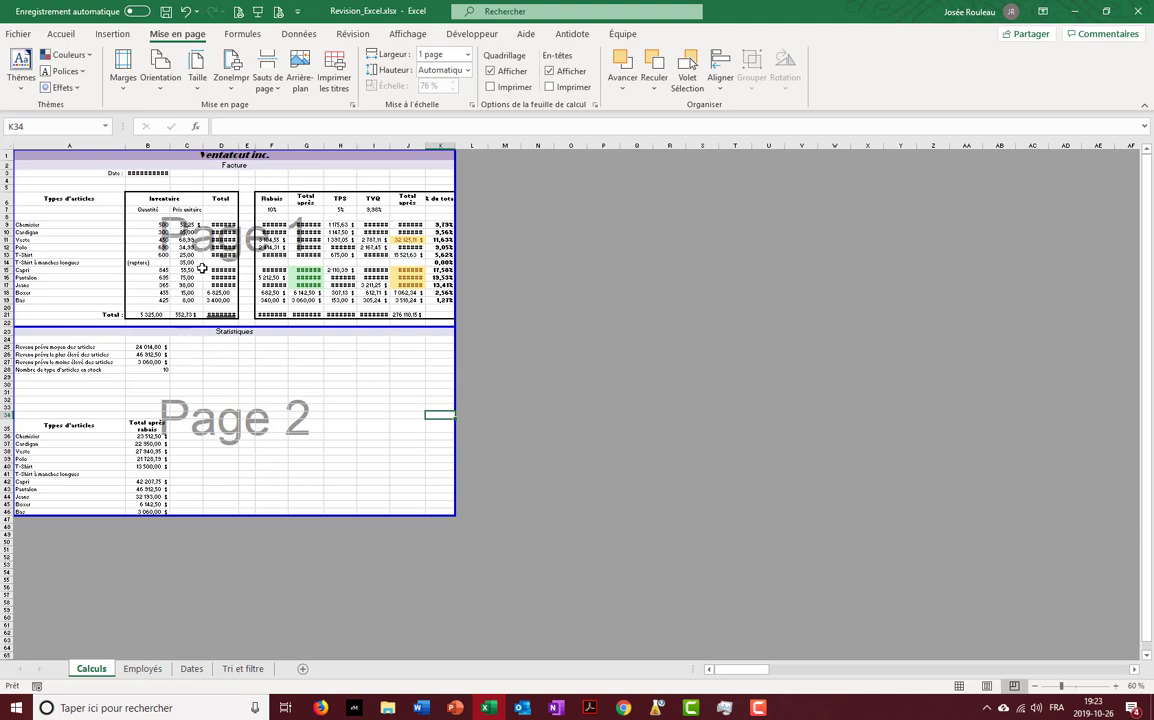
left_click(279, 12)
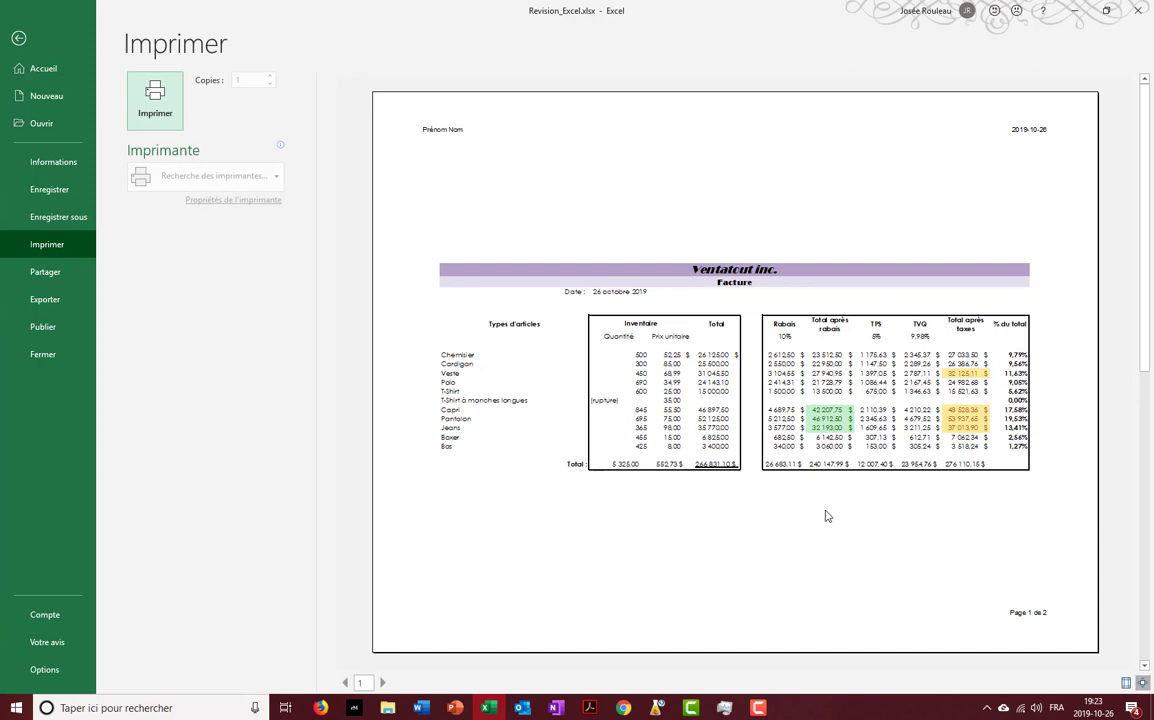
left_click(402, 682)
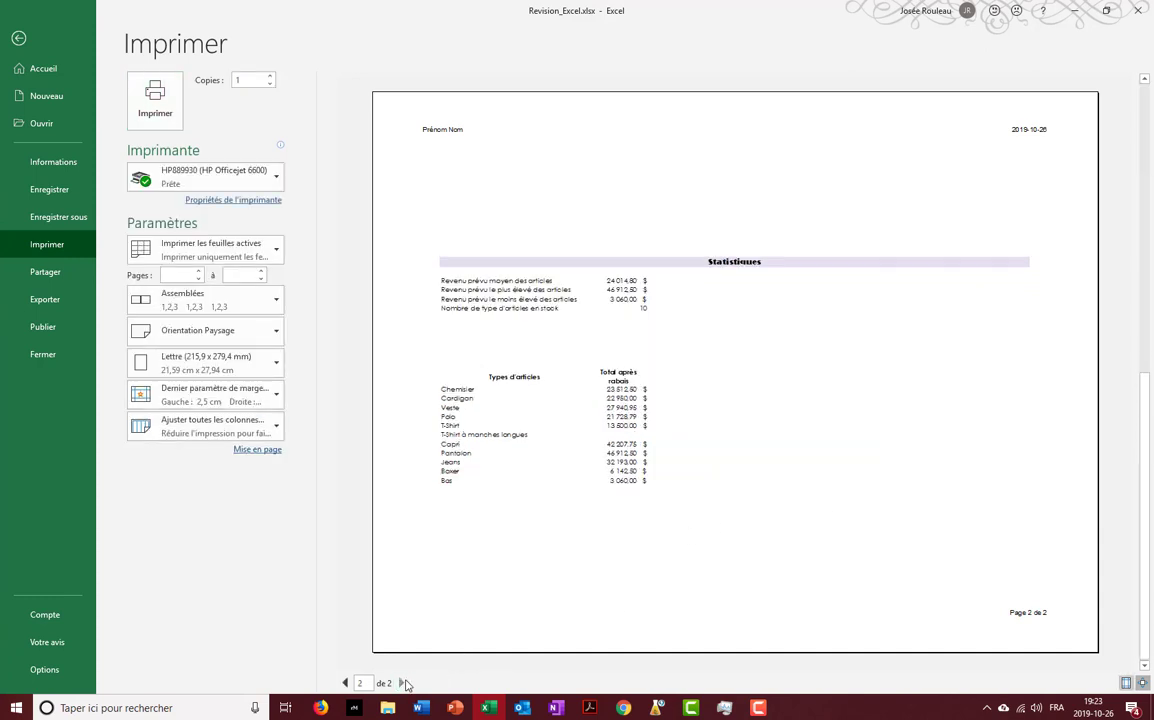
scroll(312, 617, "up", 2)
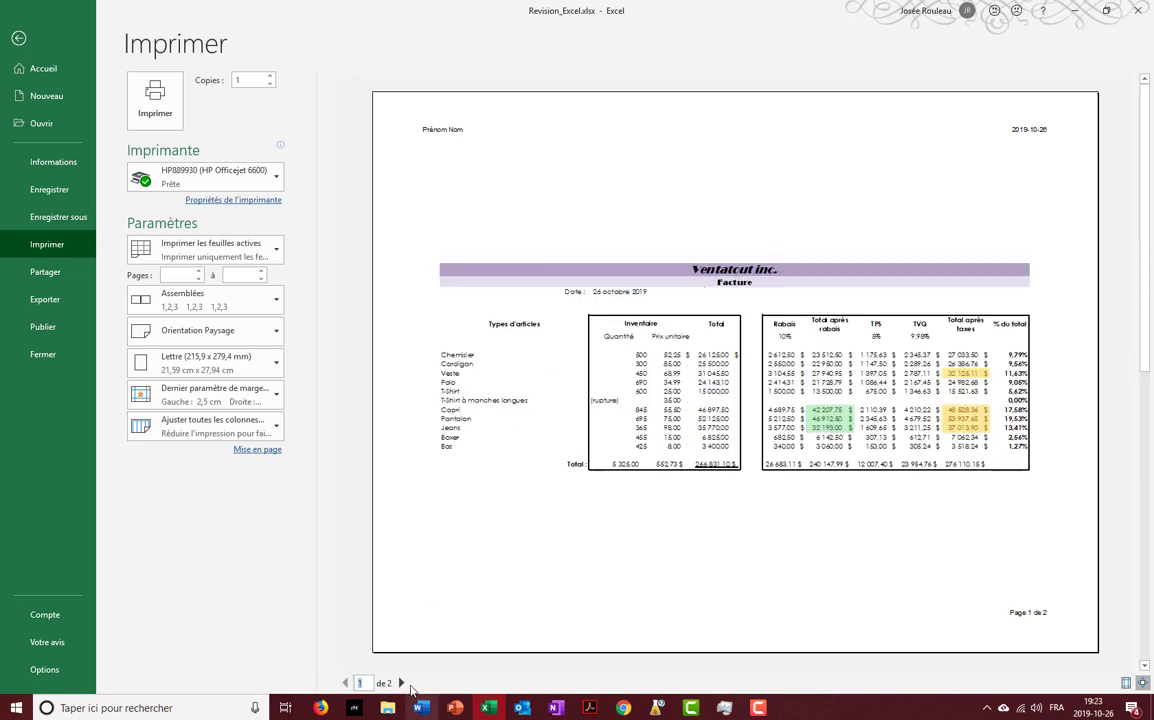
left_click(401, 682)
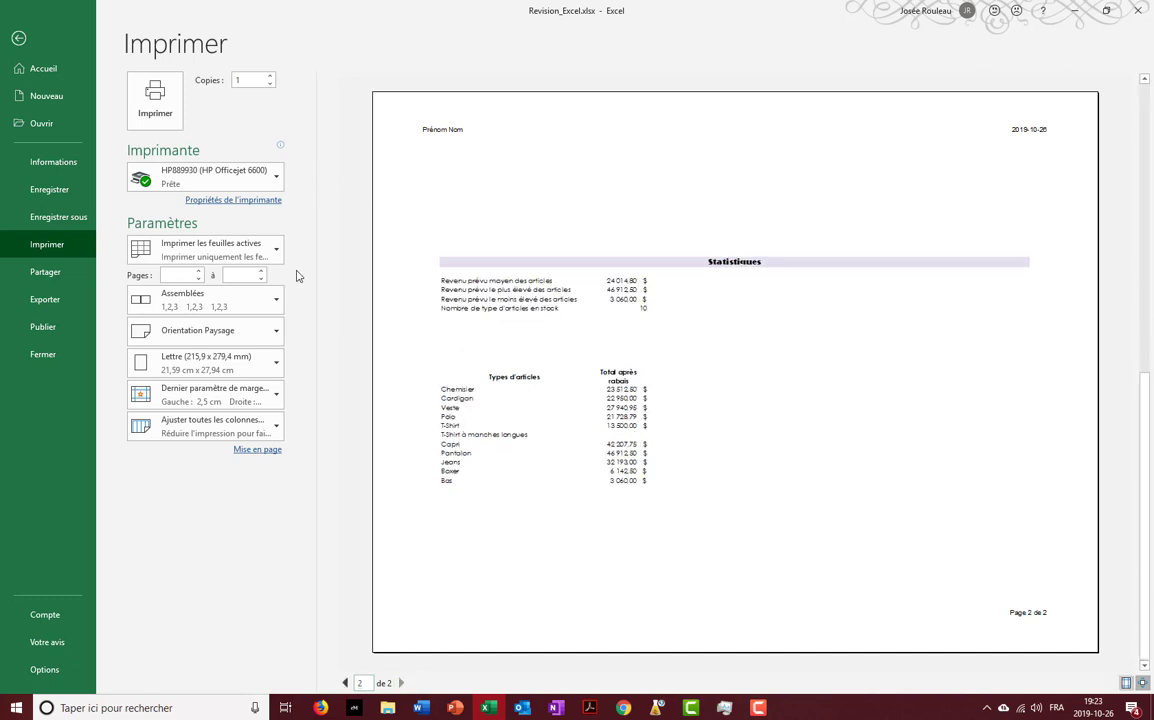
left_click(258, 450)
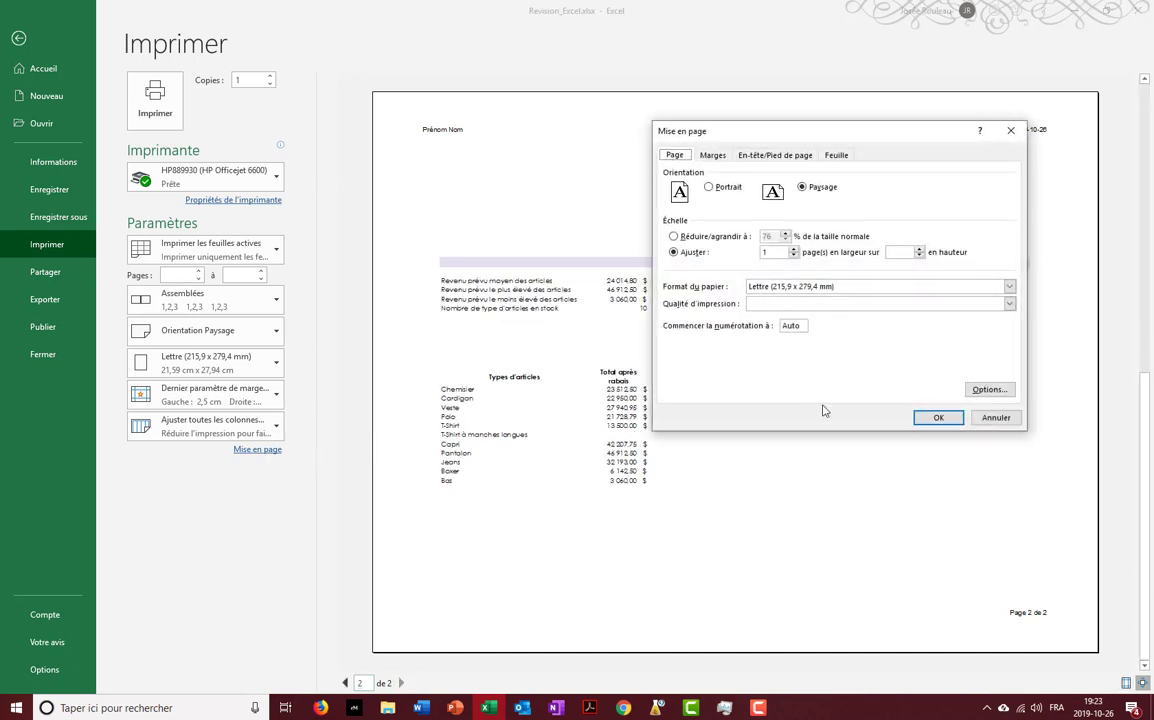
left_click(997, 418)
left_click(34, 40)
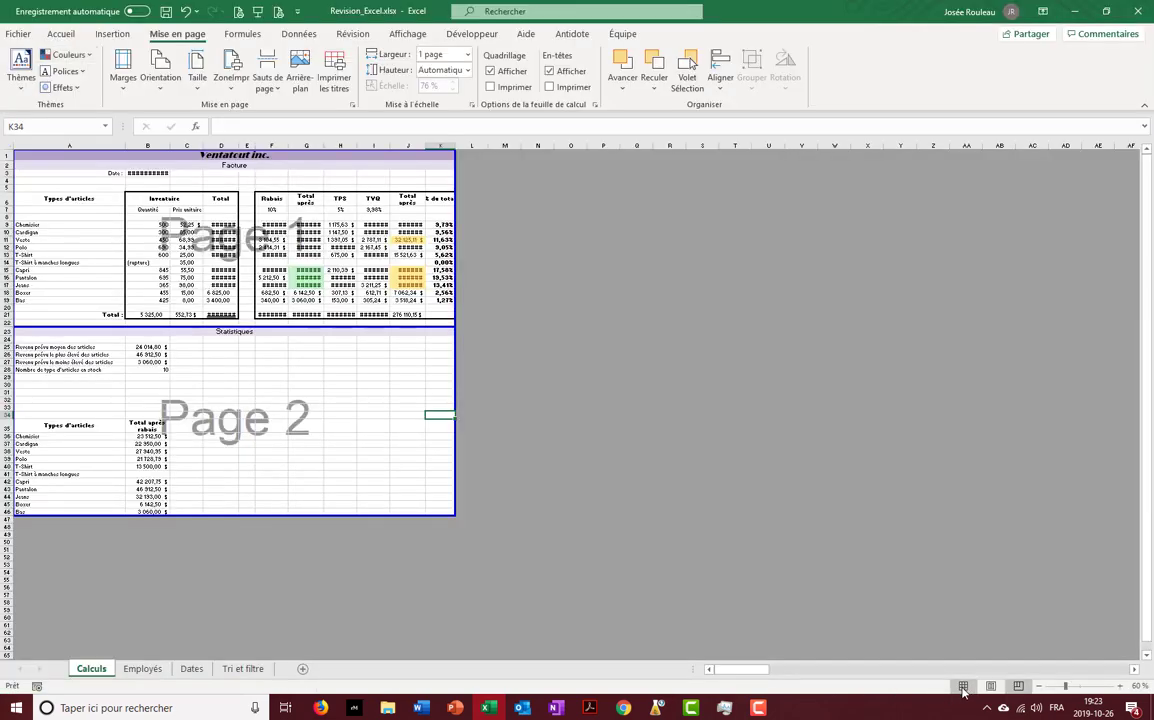
Back in Normal view, set rows $1:$3 as print titles repeated on every page.
left_click(963, 686)
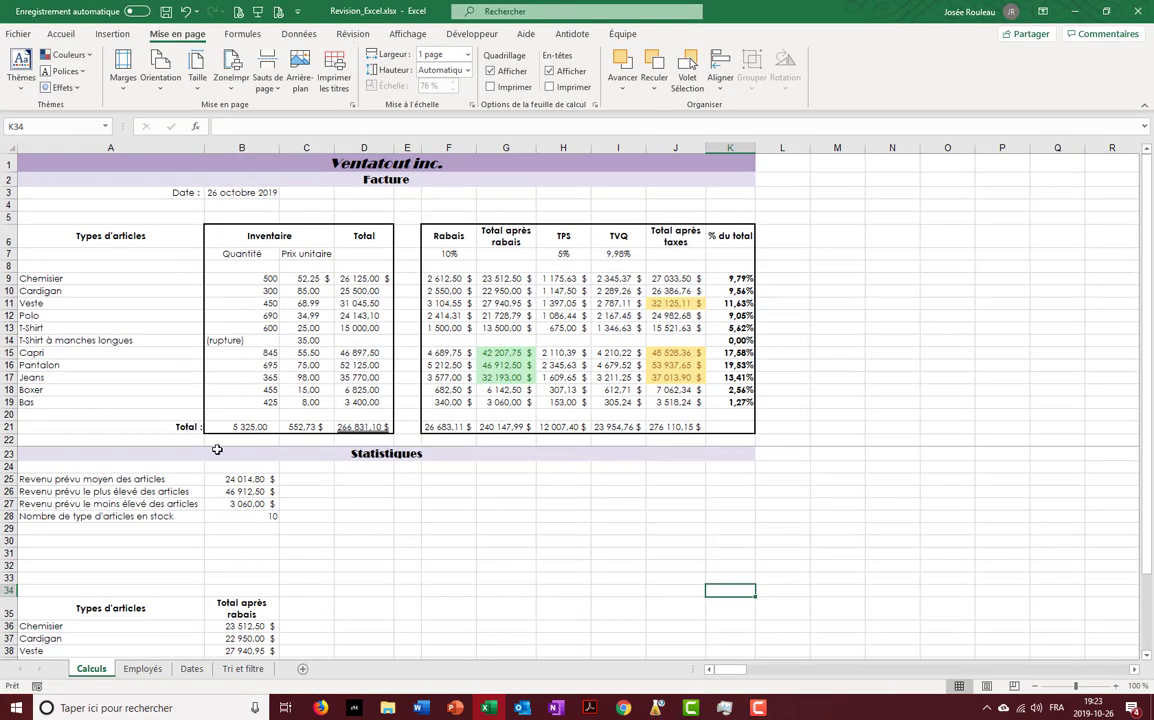
left_click(336, 80)
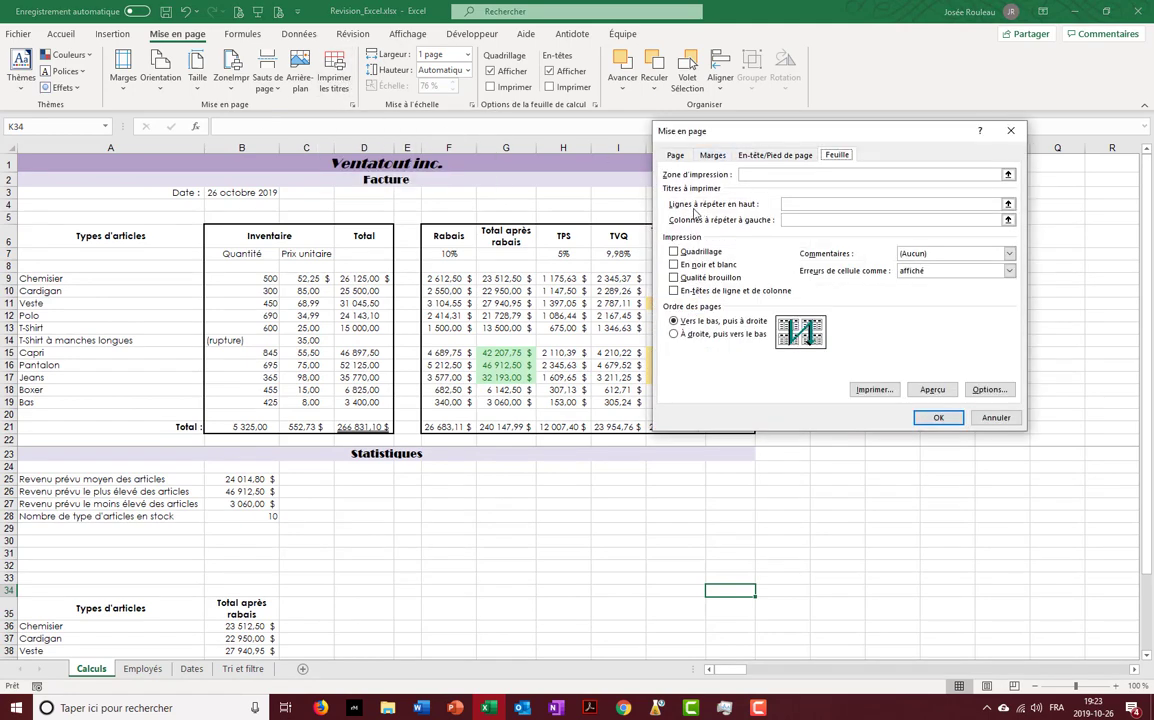
left_click(792, 204)
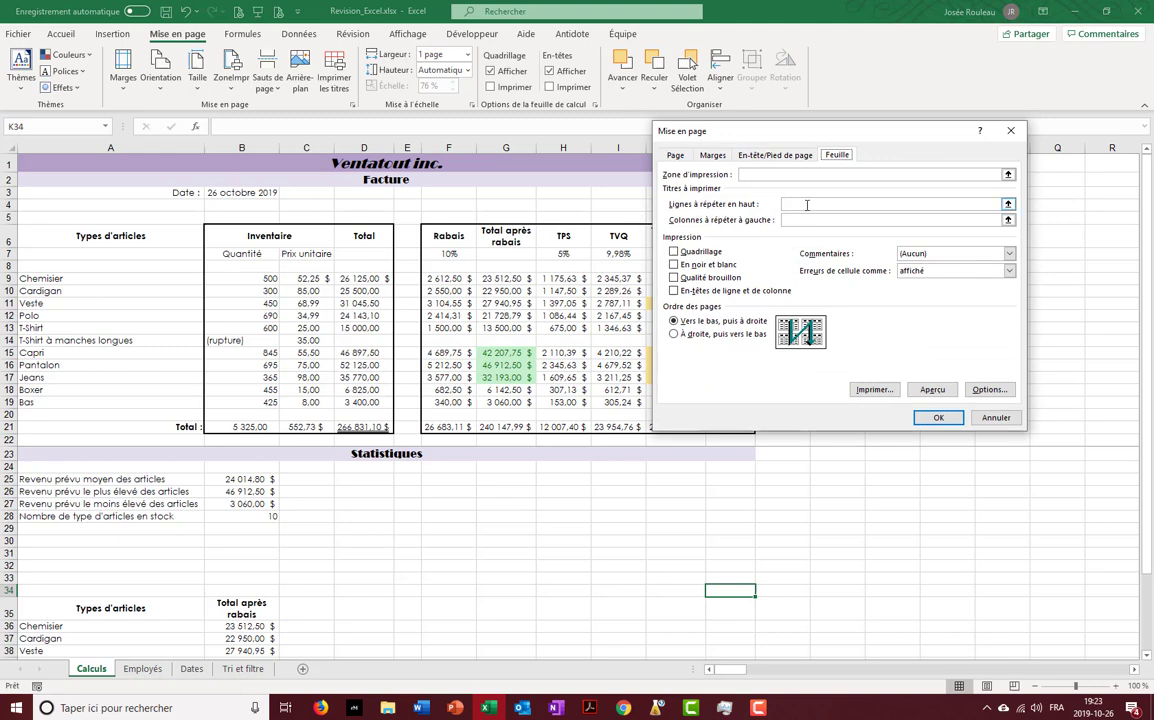
left_click(1008, 204)
mouse_move(9, 163)
left_mouse_down()
mouse_move(20, 201)
mouse_move(12, 192)
left_mouse_up()
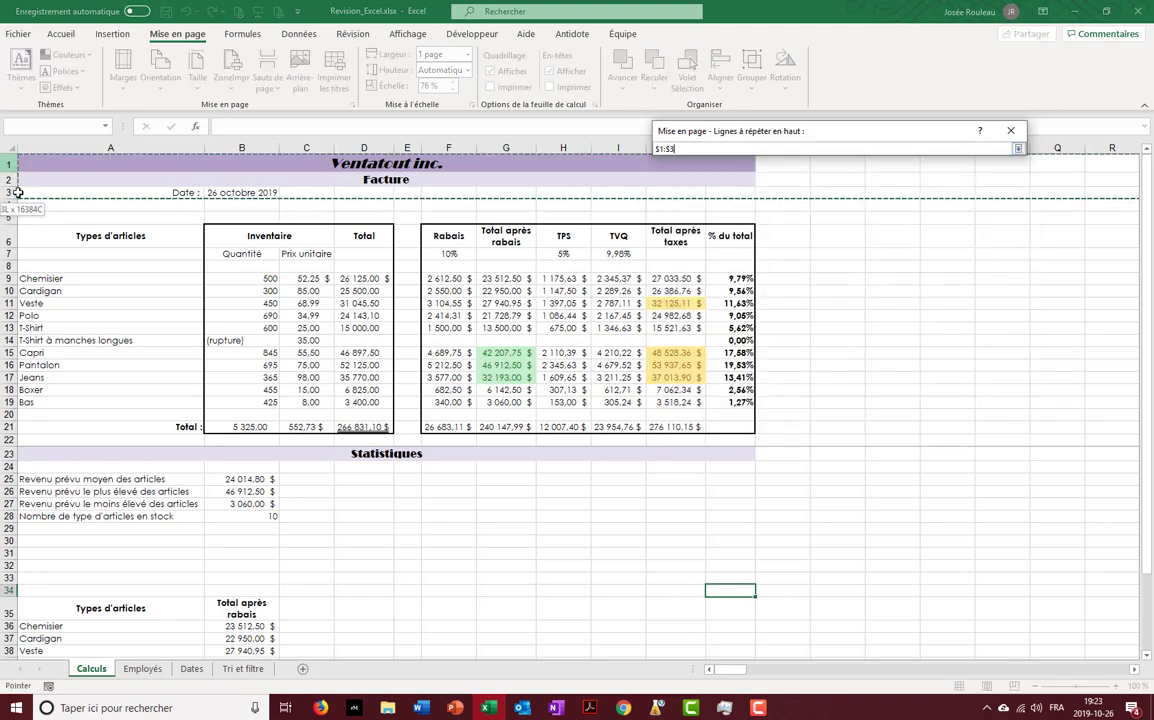
left_click(1018, 148)
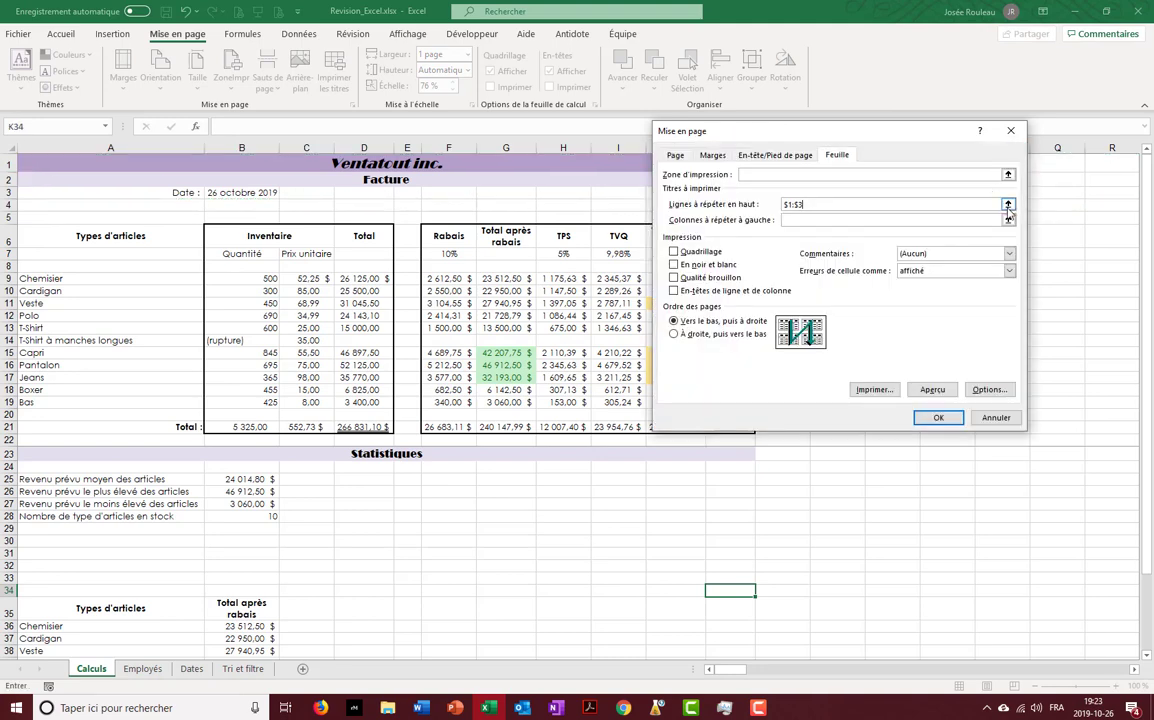
left_click(950, 418)
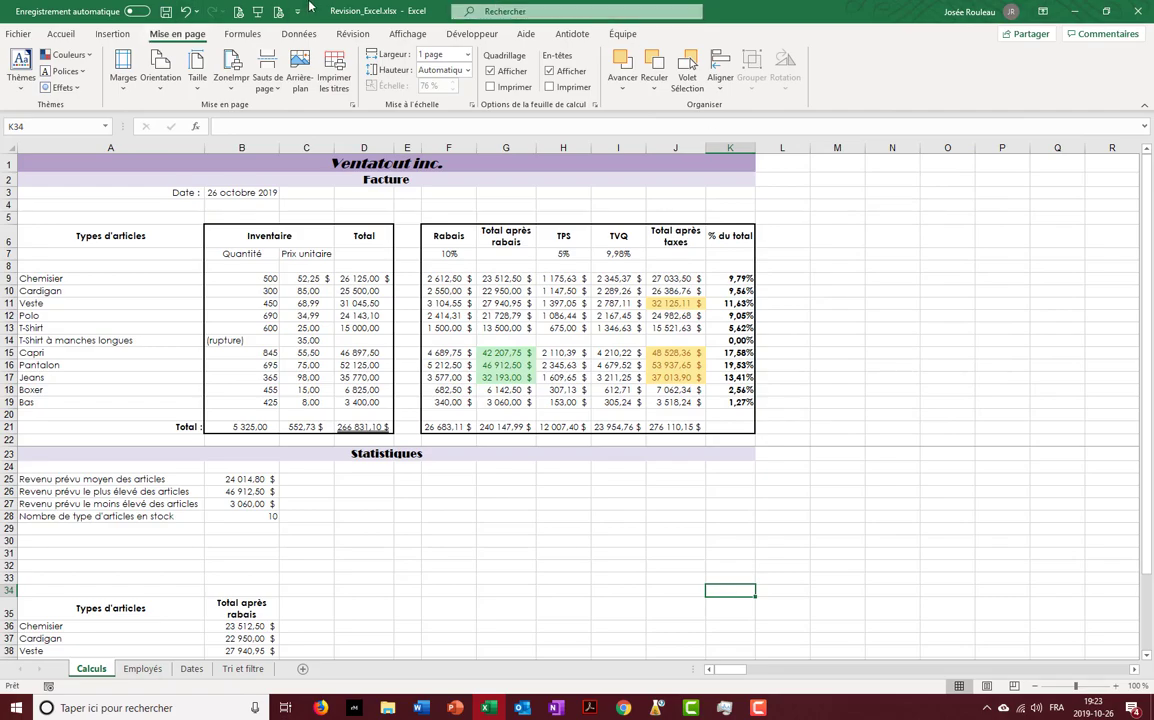
left_click(253, 11)
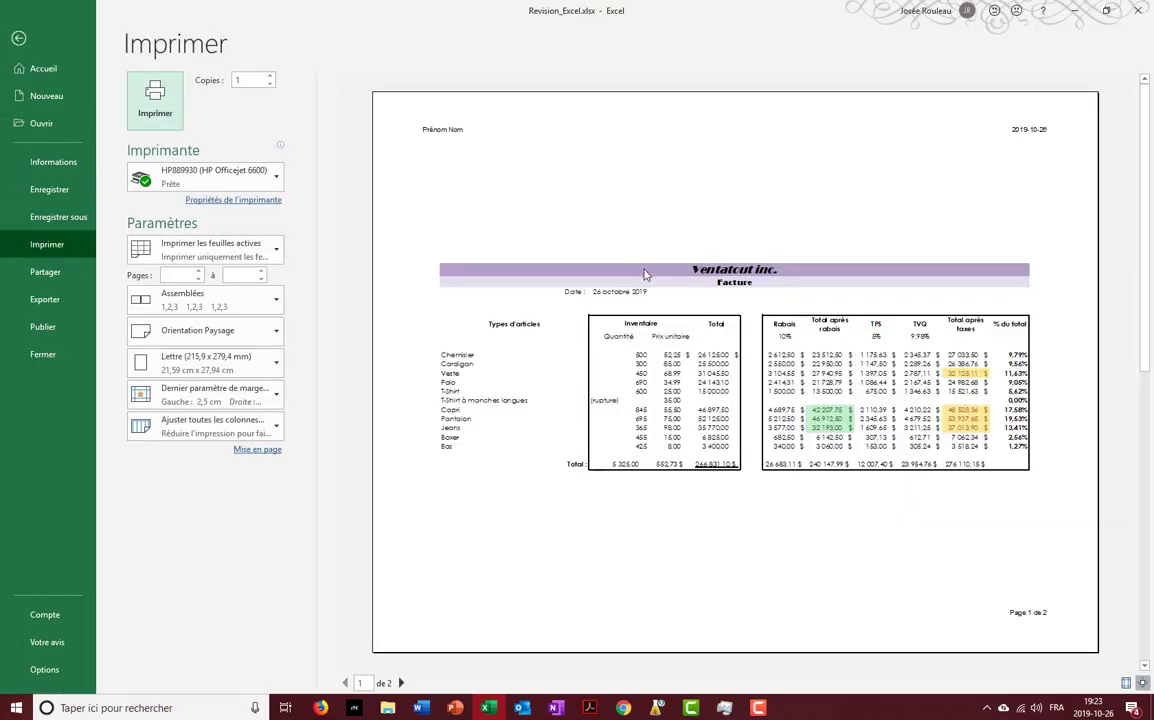
left_click(401, 683)
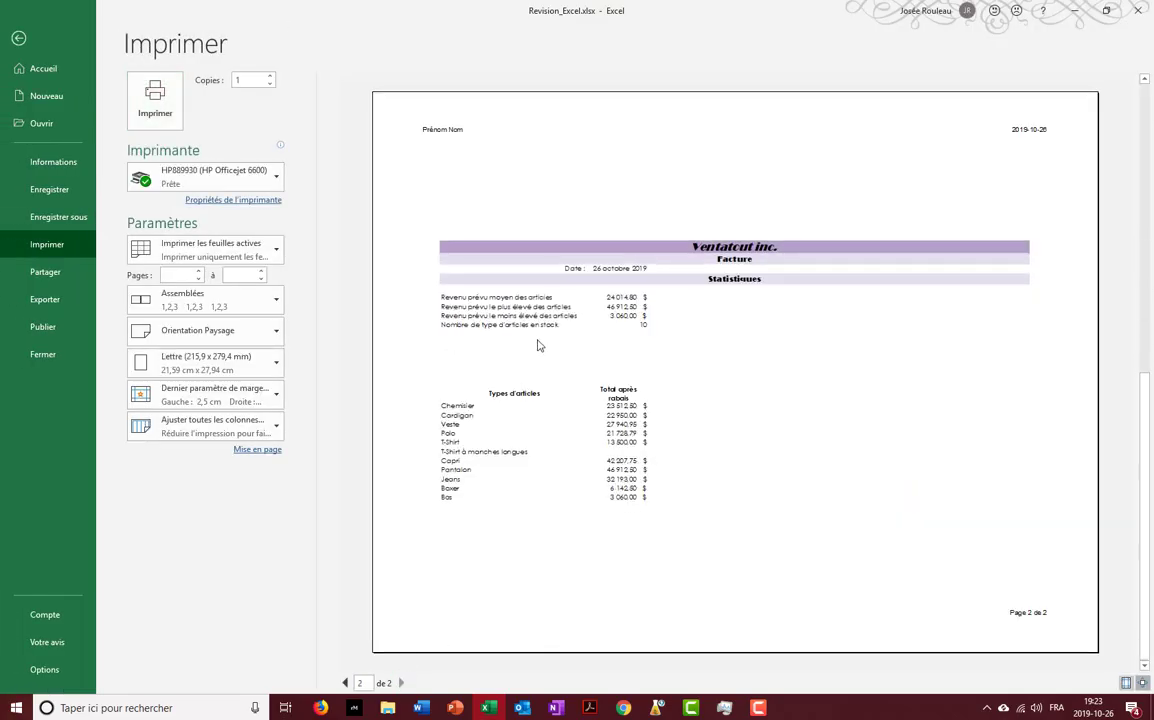
left_click(19, 38)
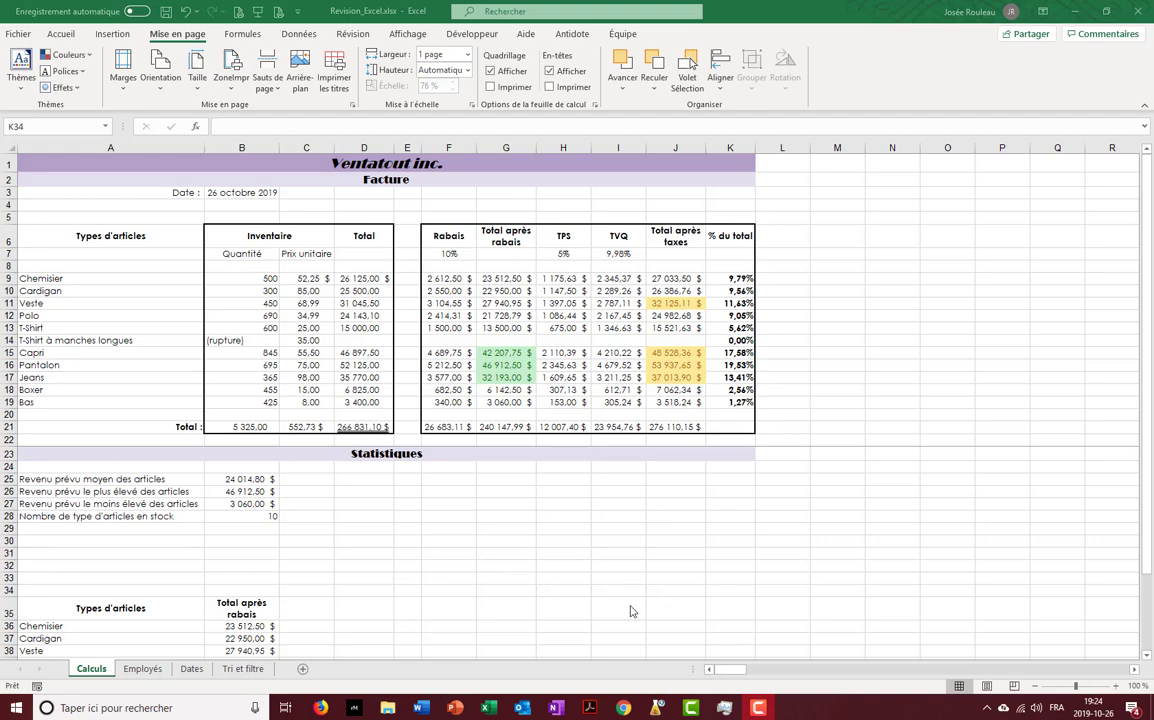
On the Employés sheet, enter 100 and 105 in A4:A5 and extend the series to A20.
left_click(147, 669)
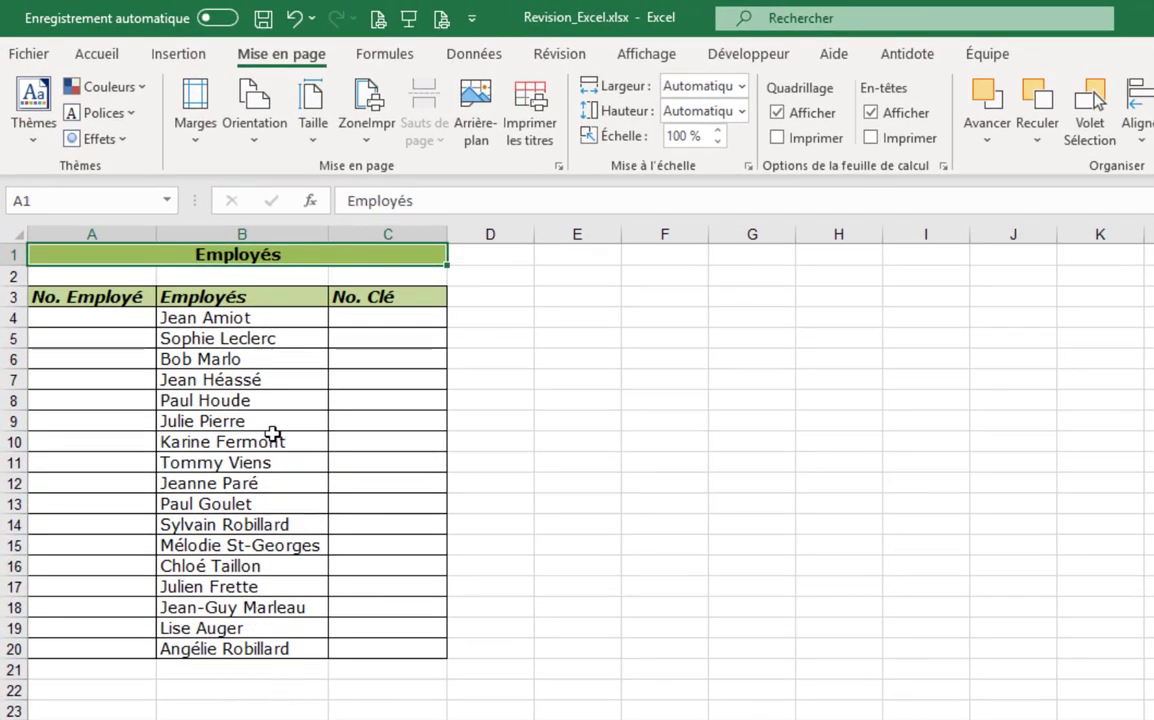
left_click(133, 319)
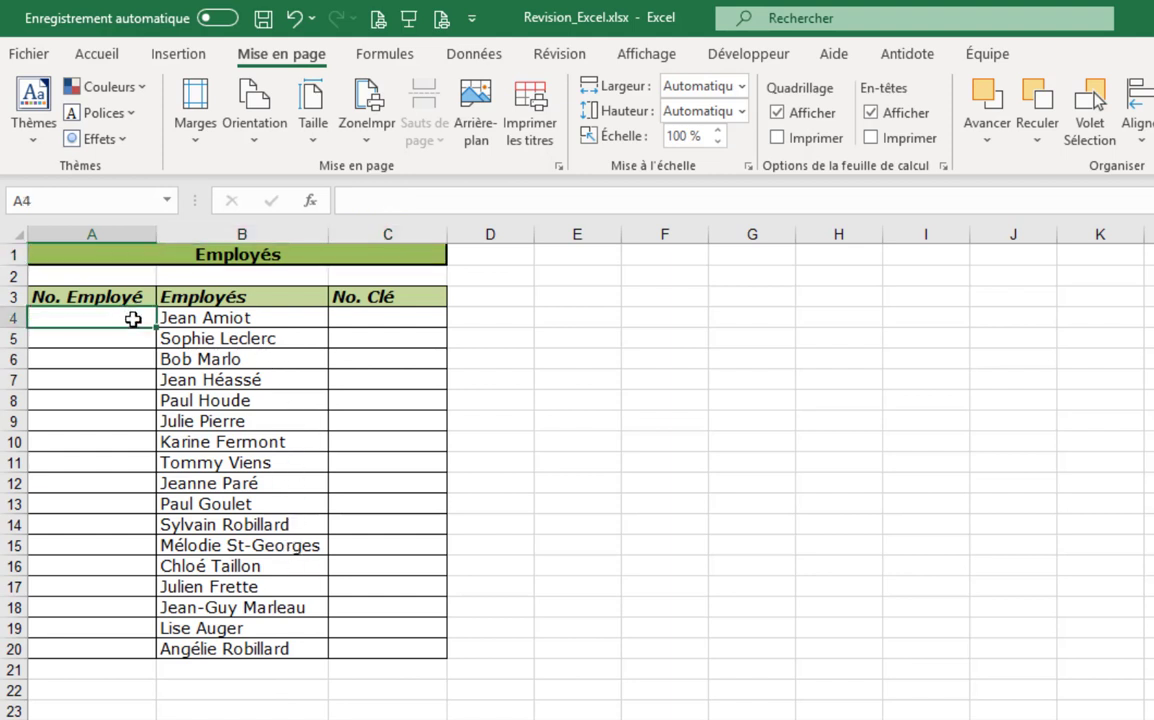
type("100")
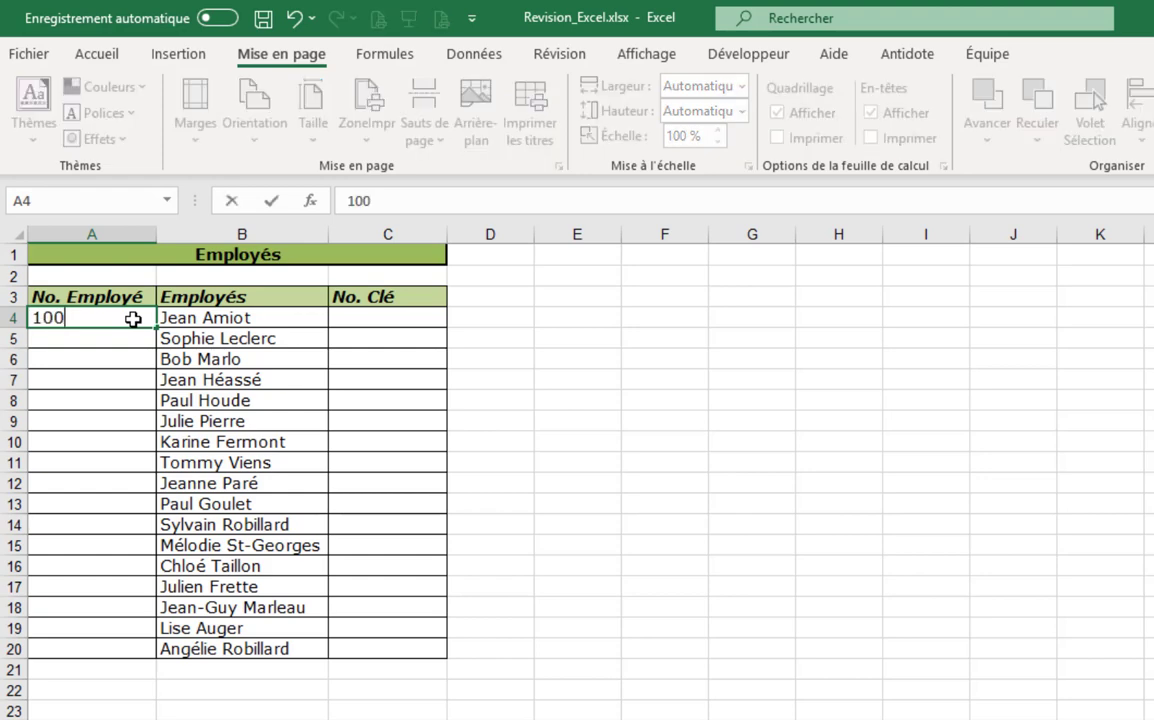
key("Return")
type("10")
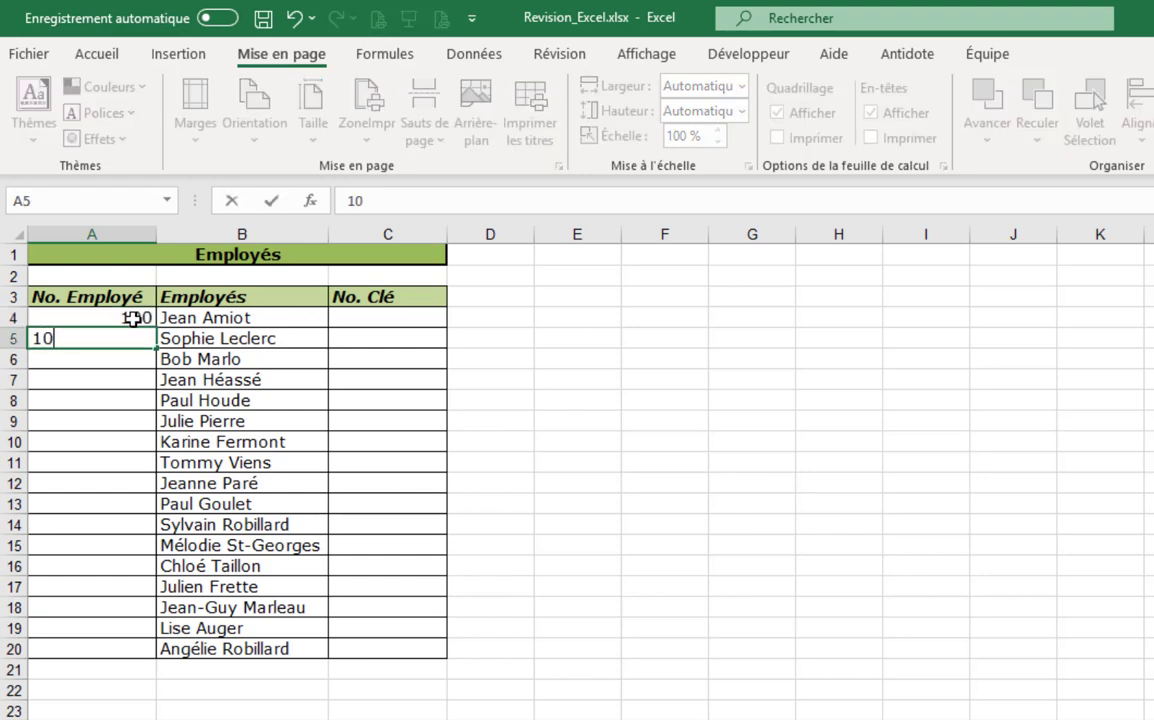
type("5")
key("Return")
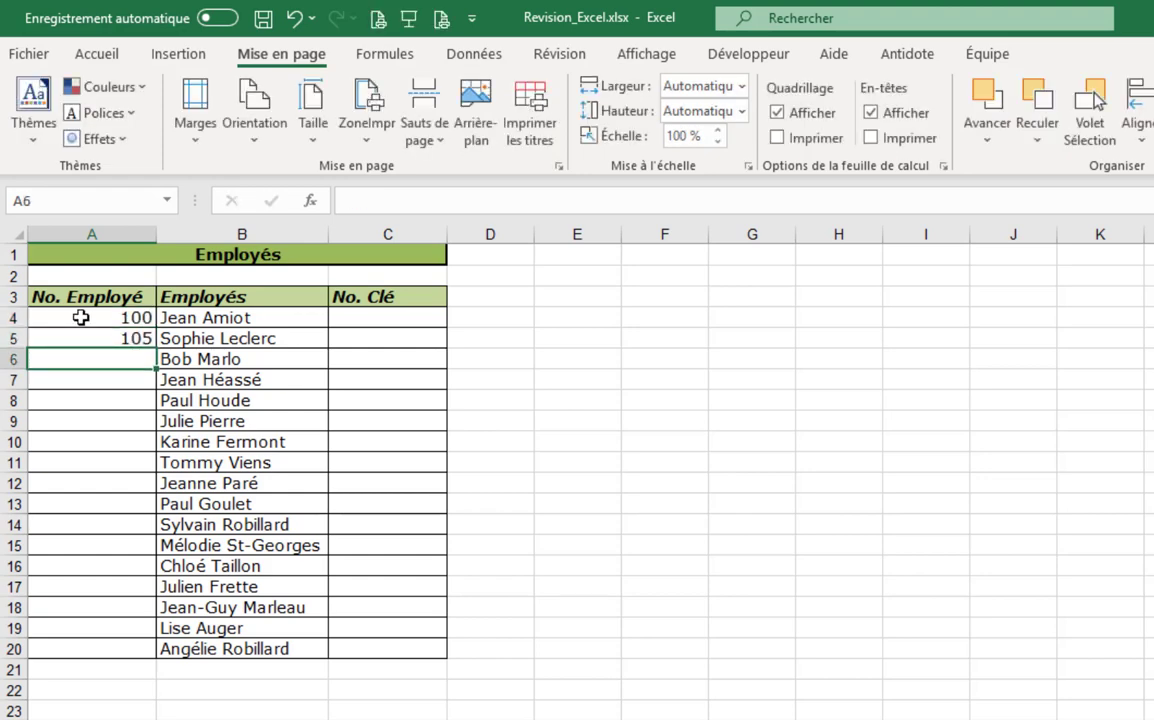
left_click_drag(85, 318, 85, 336)
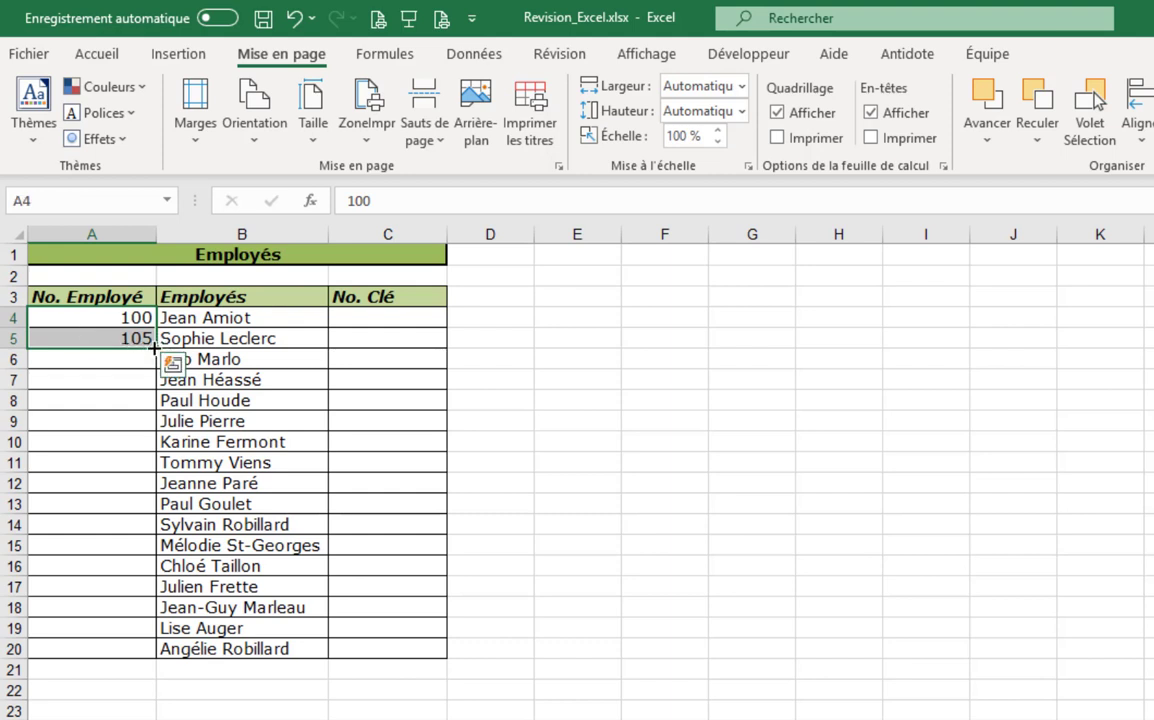
left_click_drag(155, 347, 152, 652)
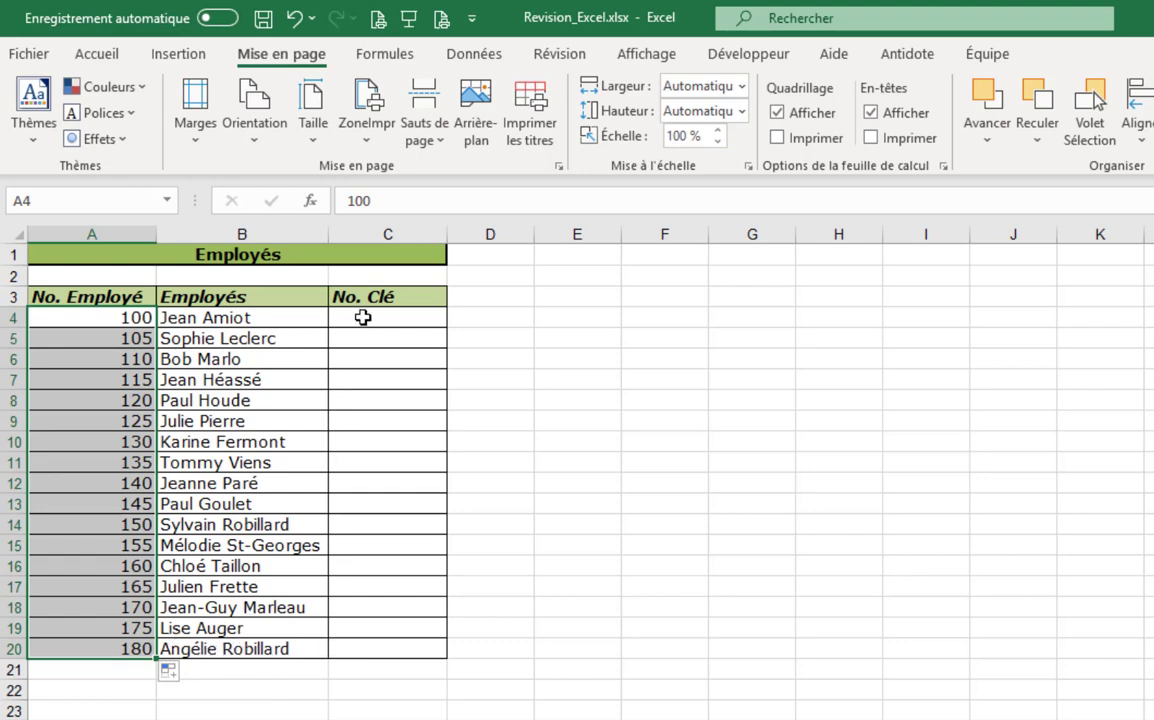
Enter CLE001 in C4 and fill it down to C20, producing keys CLE001 to CLE017.
left_click(363, 317)
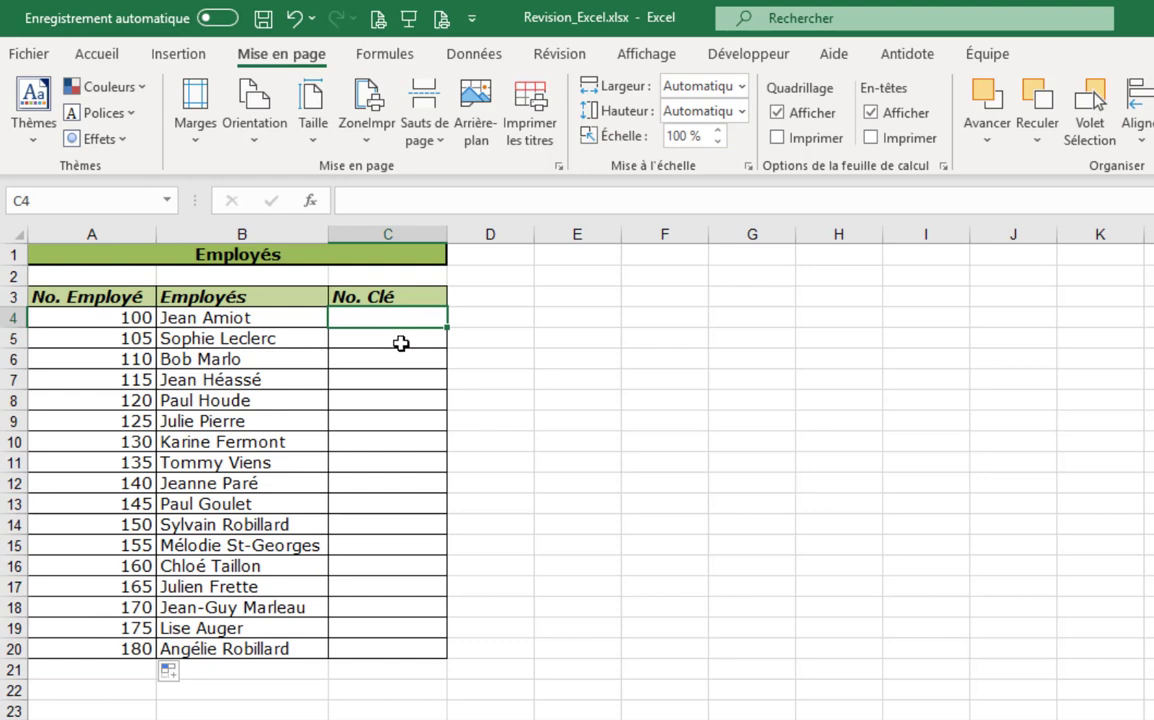
type("CLE")
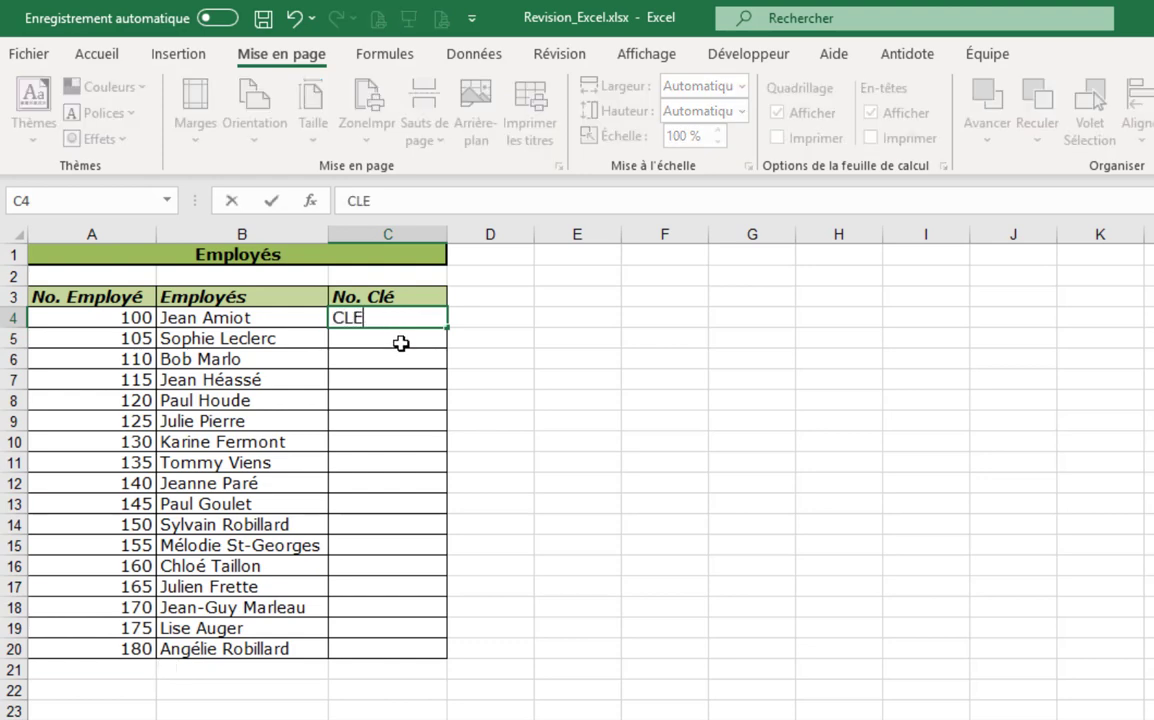
type("001")
key("Return")
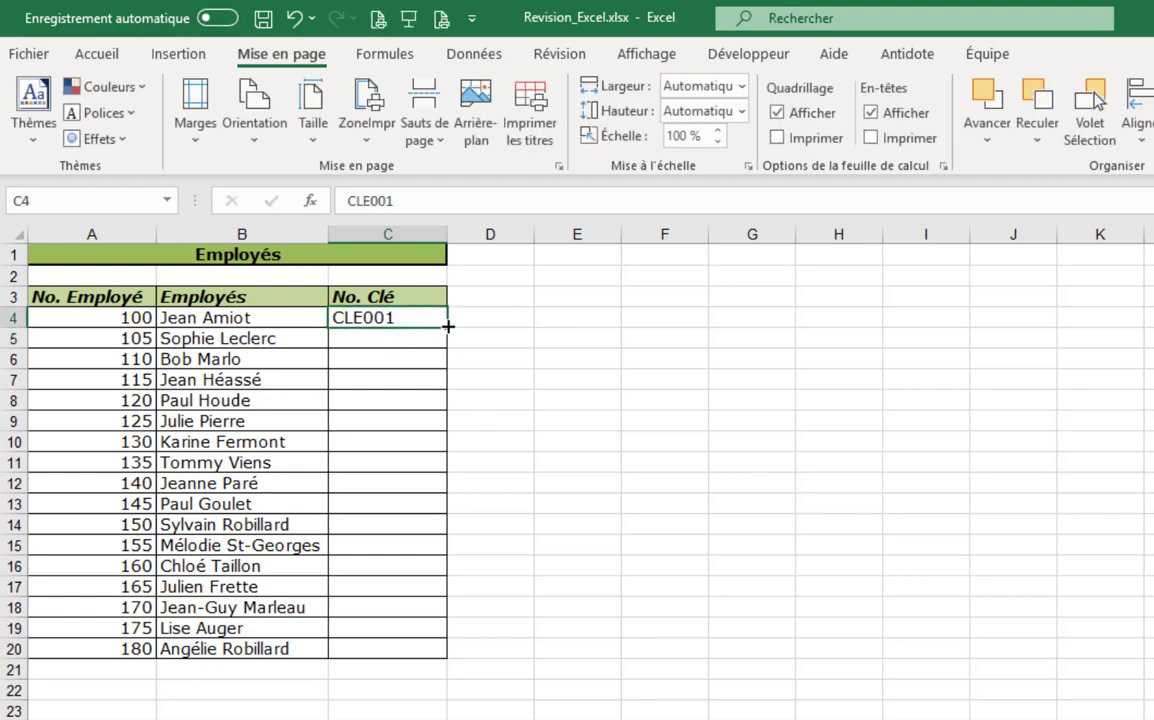
double_click(447, 326)
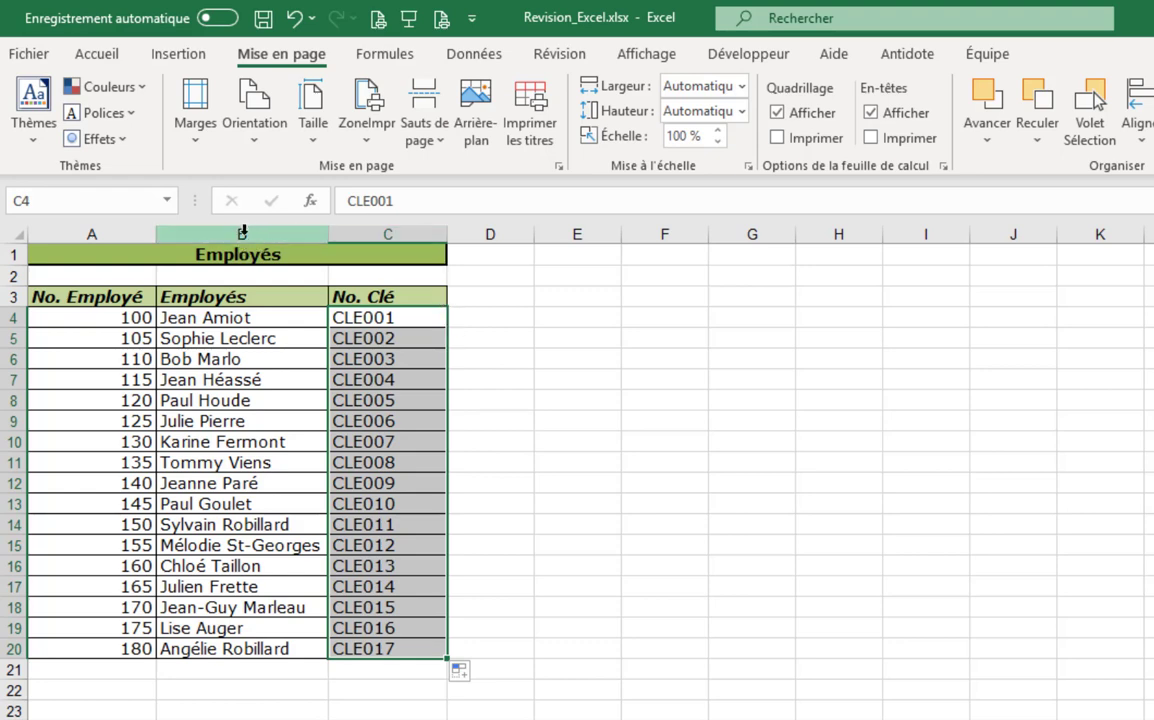
left_click_drag(243, 231, 381, 235)
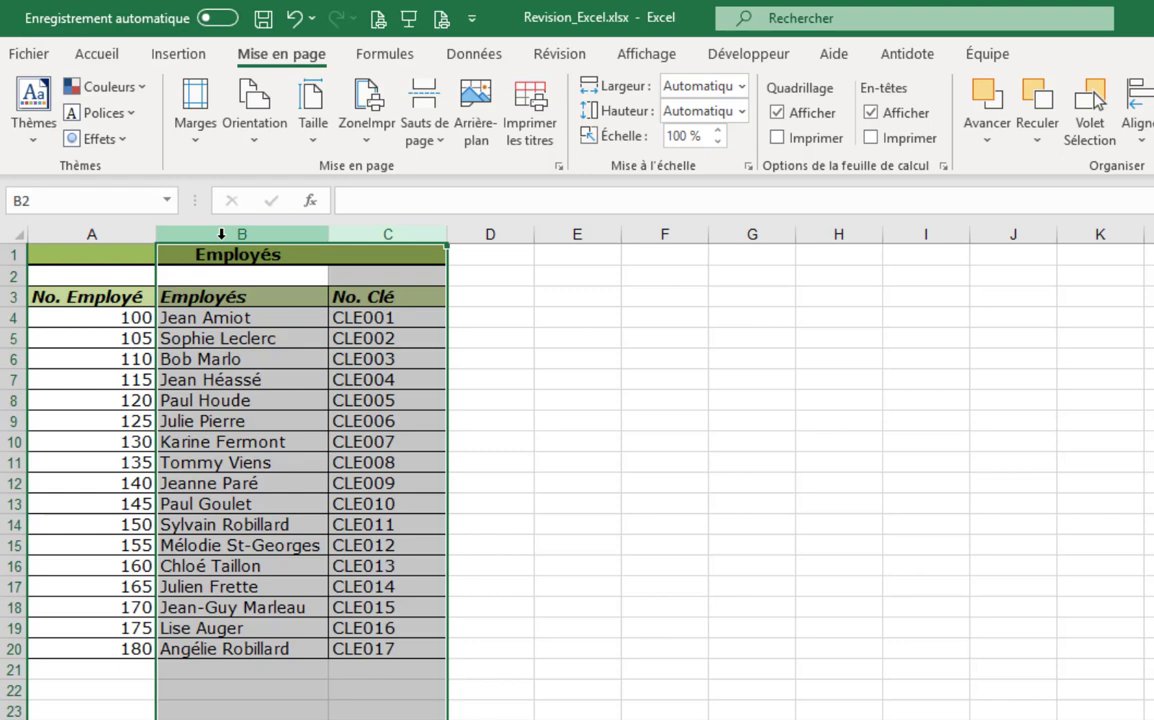
Undo a misplaced insertion at B:C, then insert two blank columns at C:D before No. Clé.
right_click(222, 234)
left_click(284, 420)
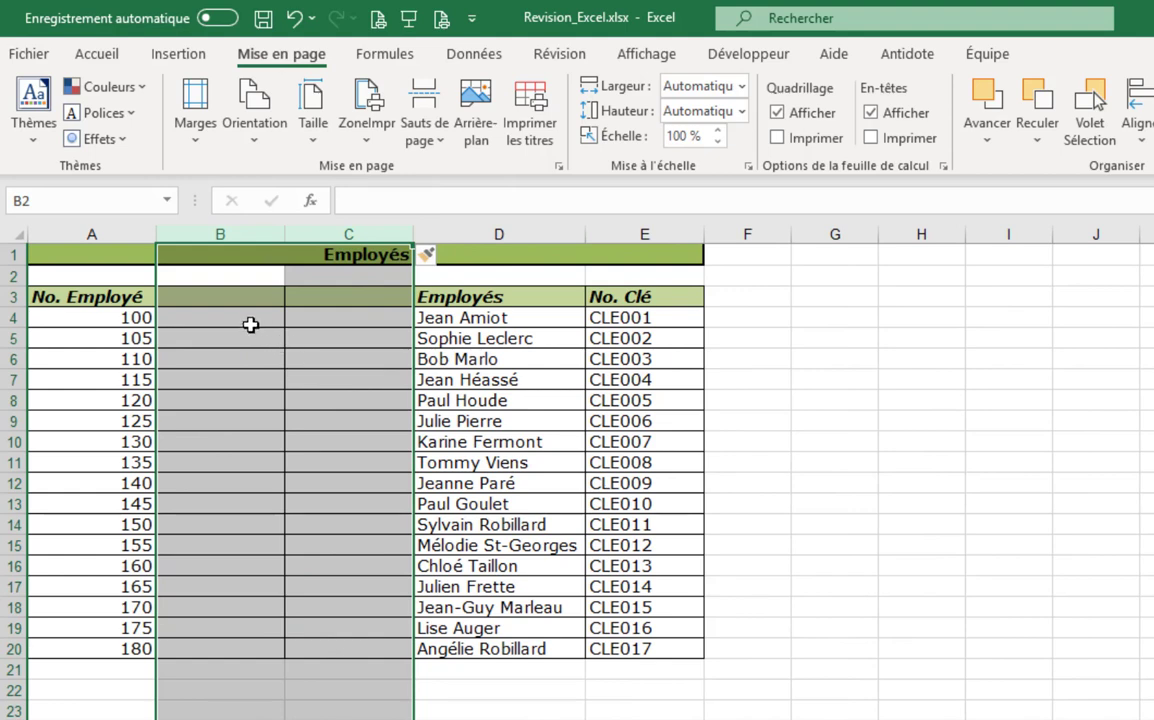
left_click(293, 27)
left_click(366, 254)
left_click_drag(381, 234, 485, 238)
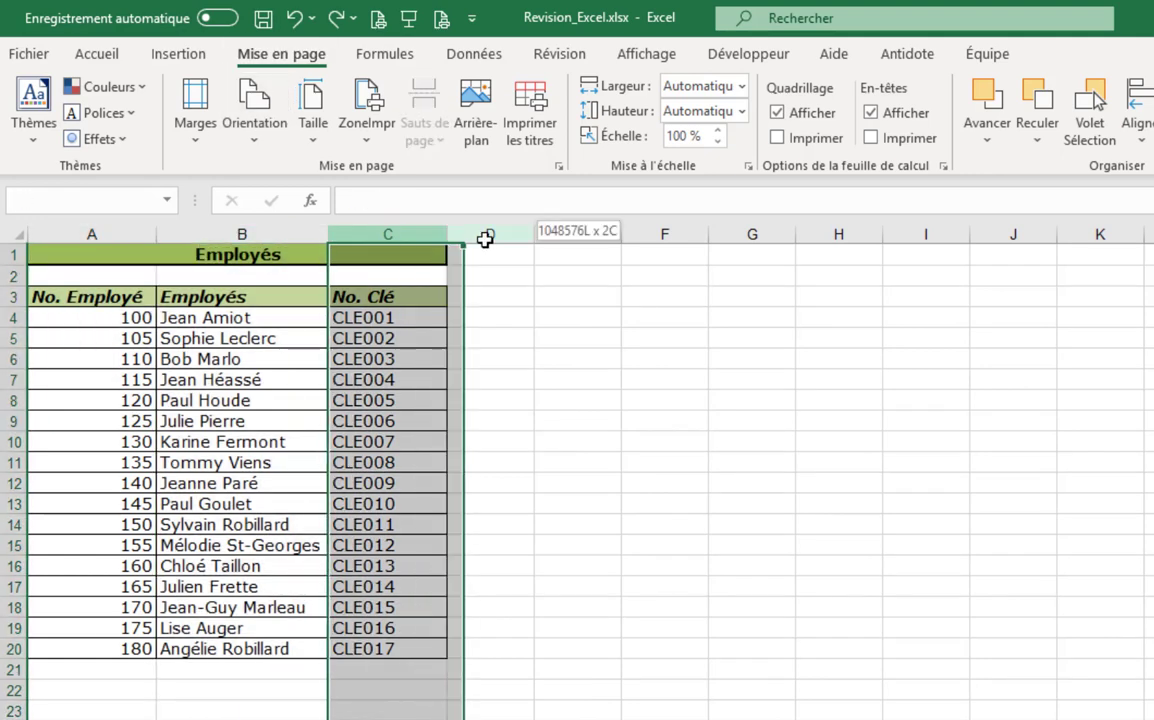
right_click(381, 236)
left_click(450, 441)
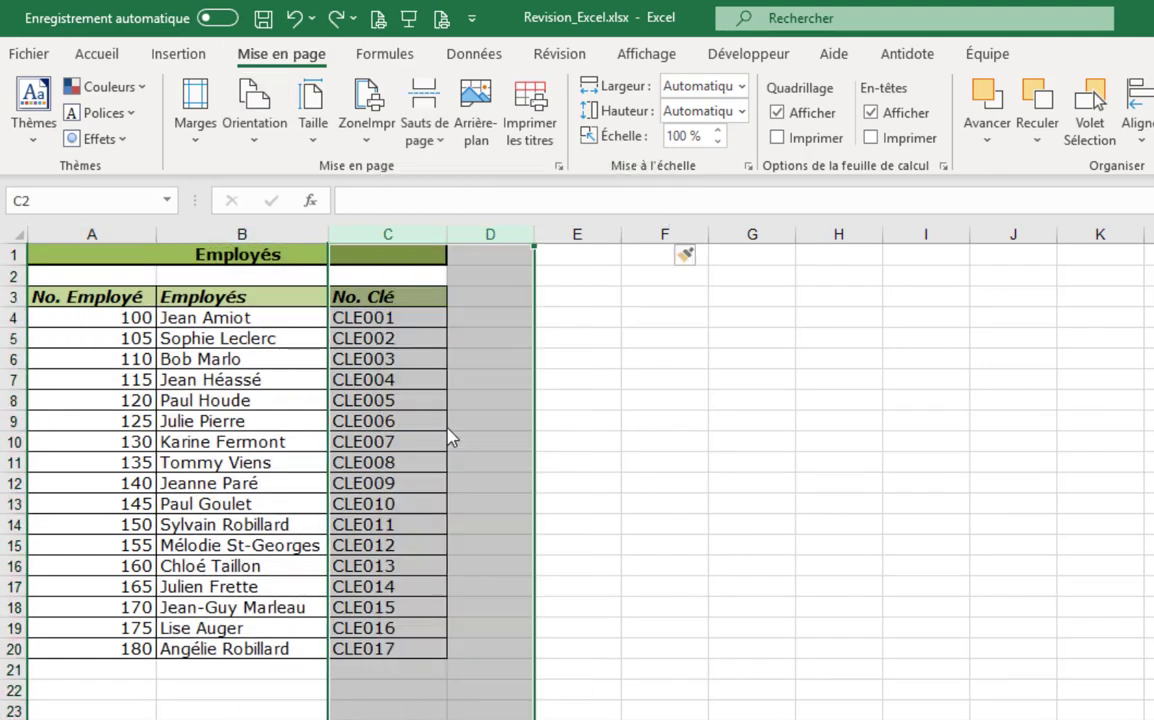
left_click(391, 319)
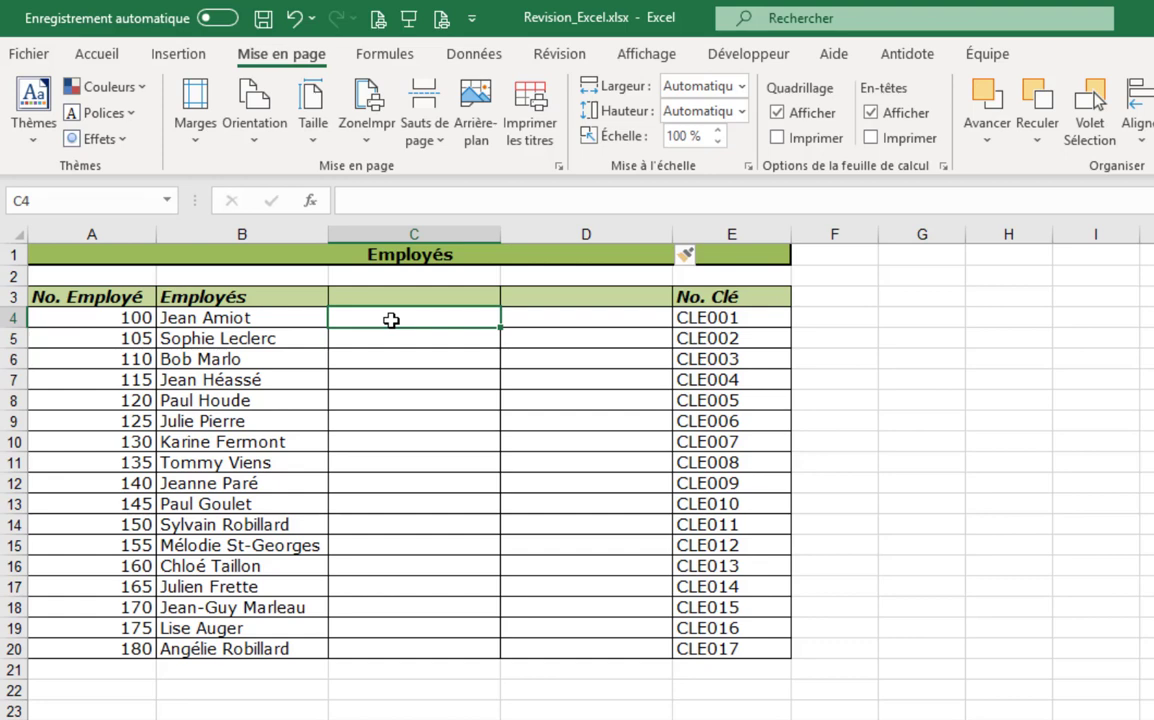
Type the headers Prénom in C3 and Nom in D3.
left_click(410, 297)
type("Pr.é")
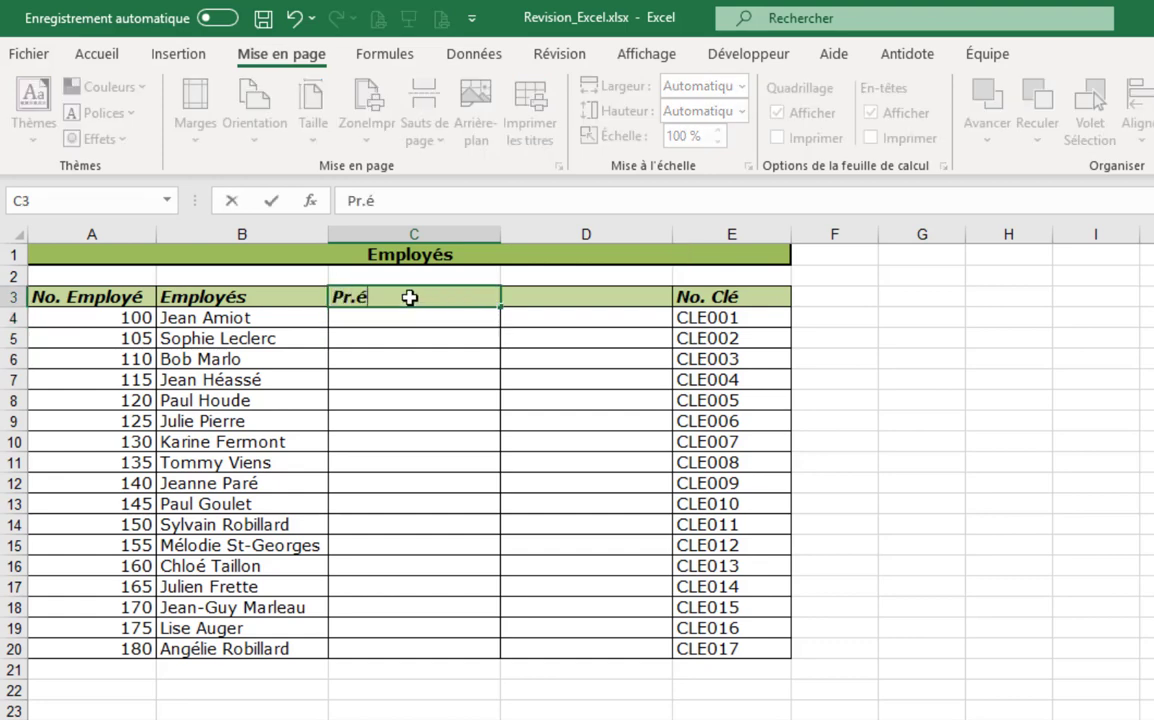
key("BackSpace")
key("BackSpace")
type("éno")
type("m")
key("Tab")
type("Nom")
key("Return")
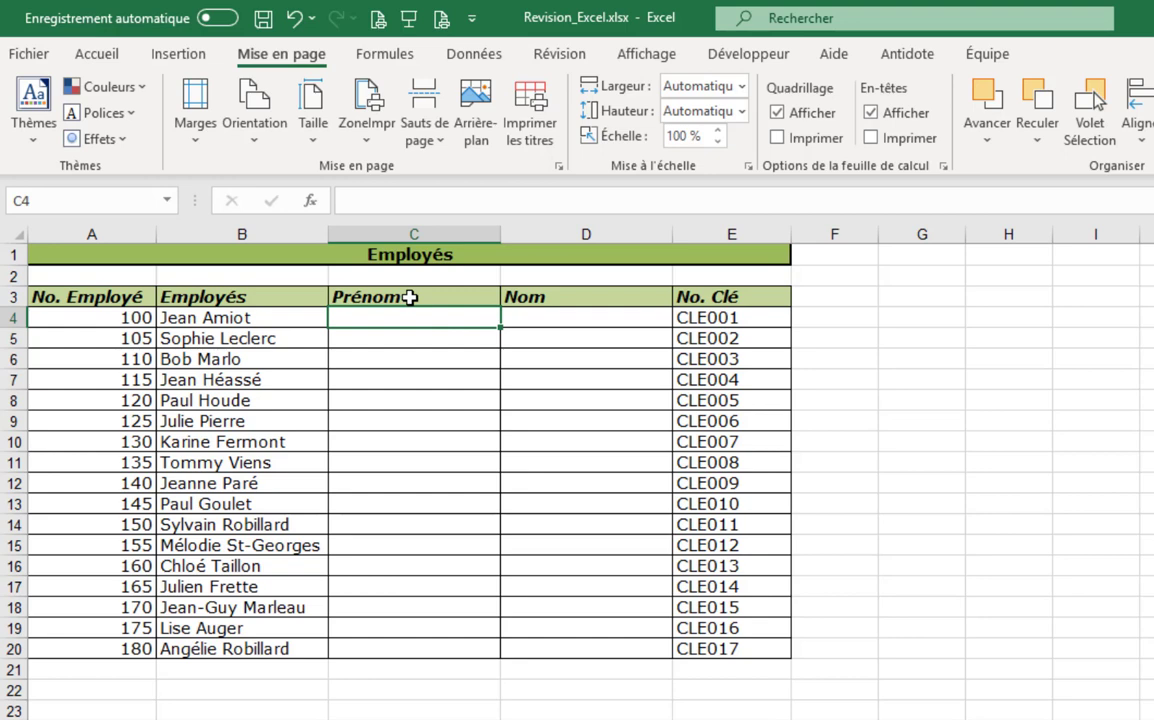
Enter Jean and Sophie in C4:C5 and accept Flash Fill for the remaining first names.
type("Jean")
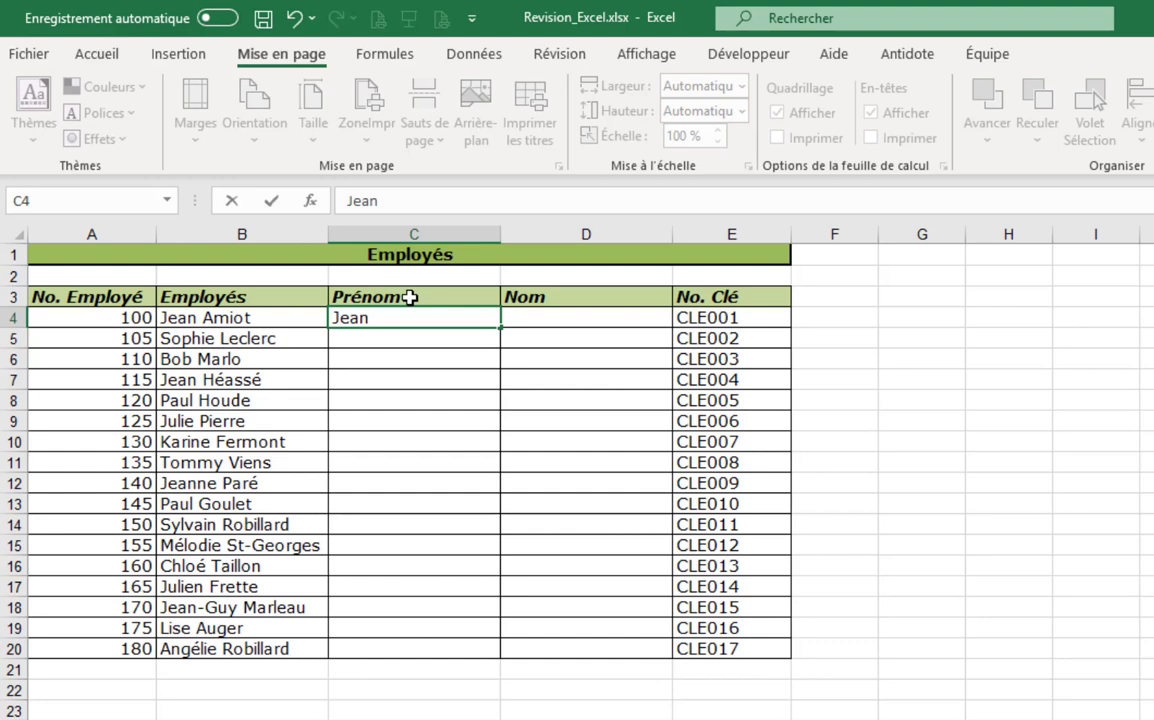
key("Return")
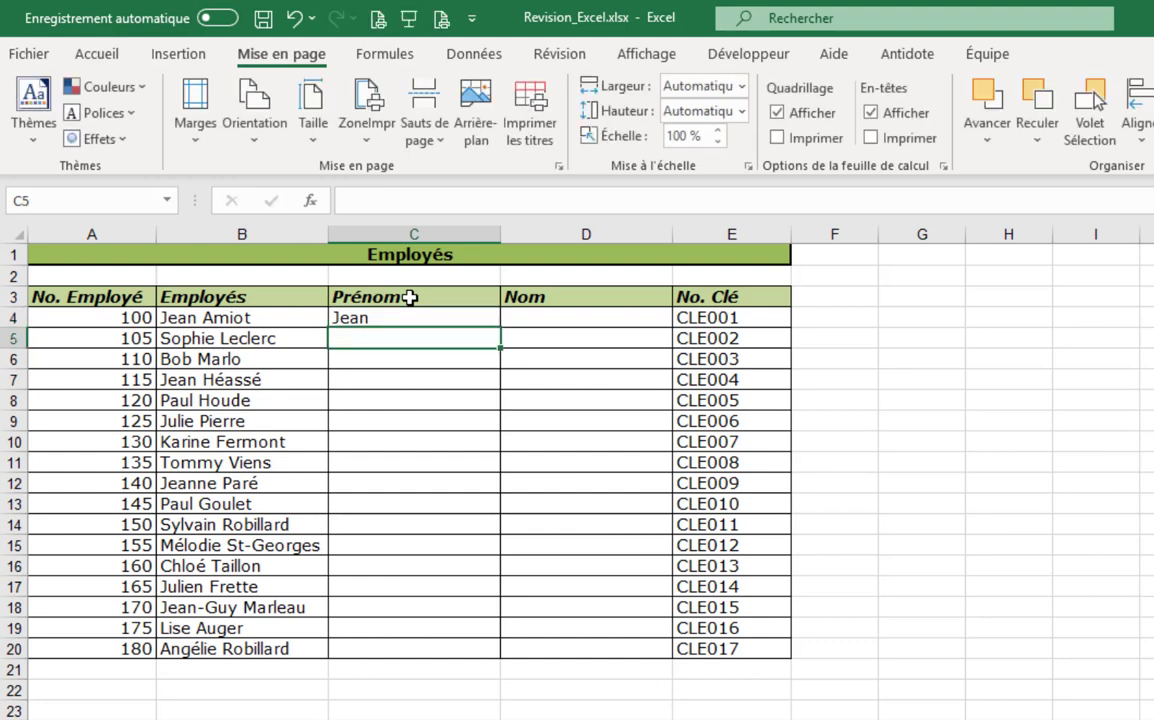
type("Sophie")
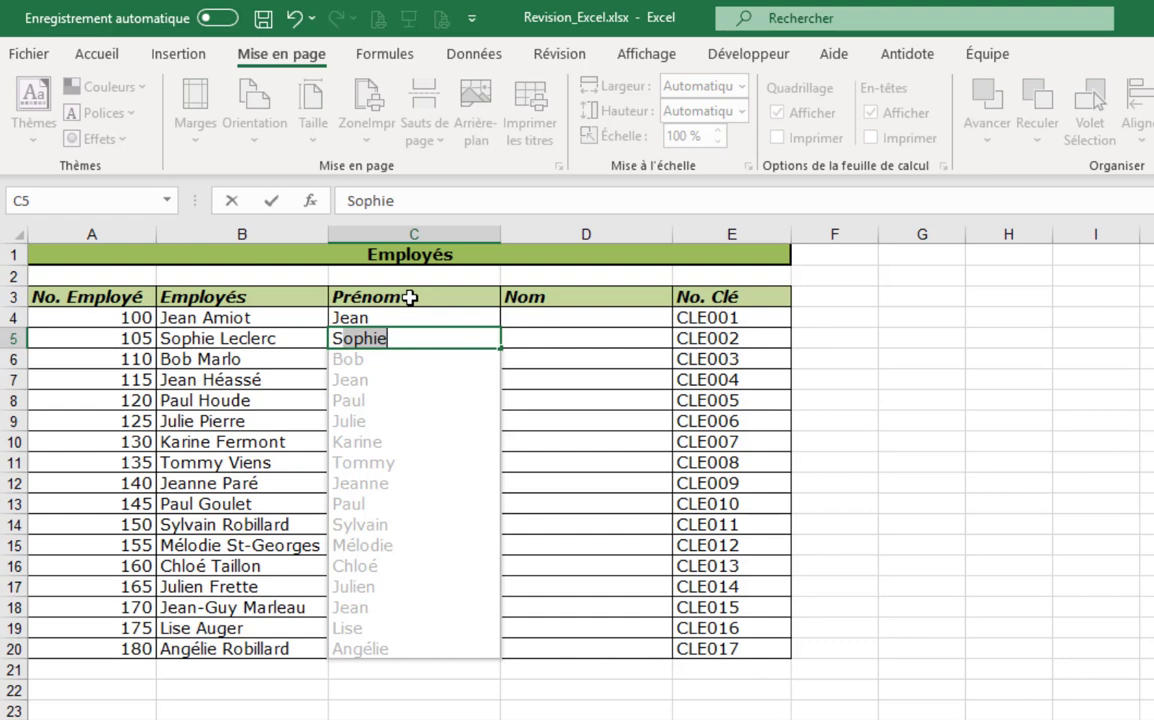
key("Return")
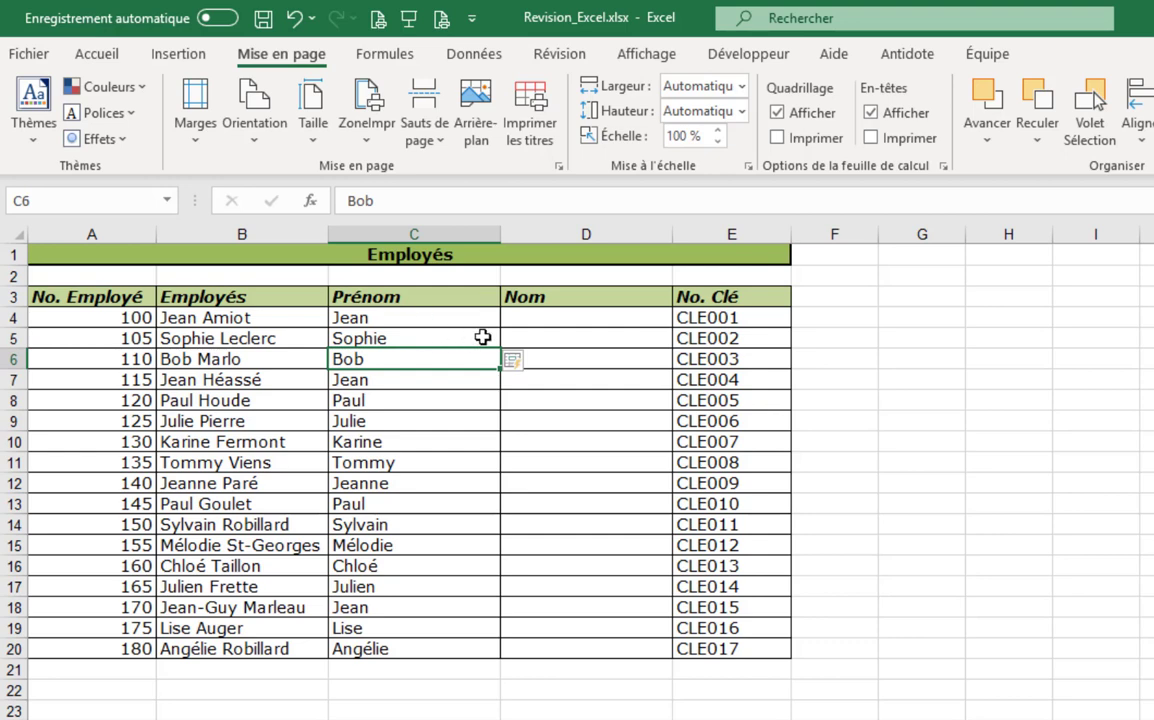
Enter Amiot and Leclerc in D4:D5 and accept Flash Fill for the remaining last names.
left_click(520, 321)
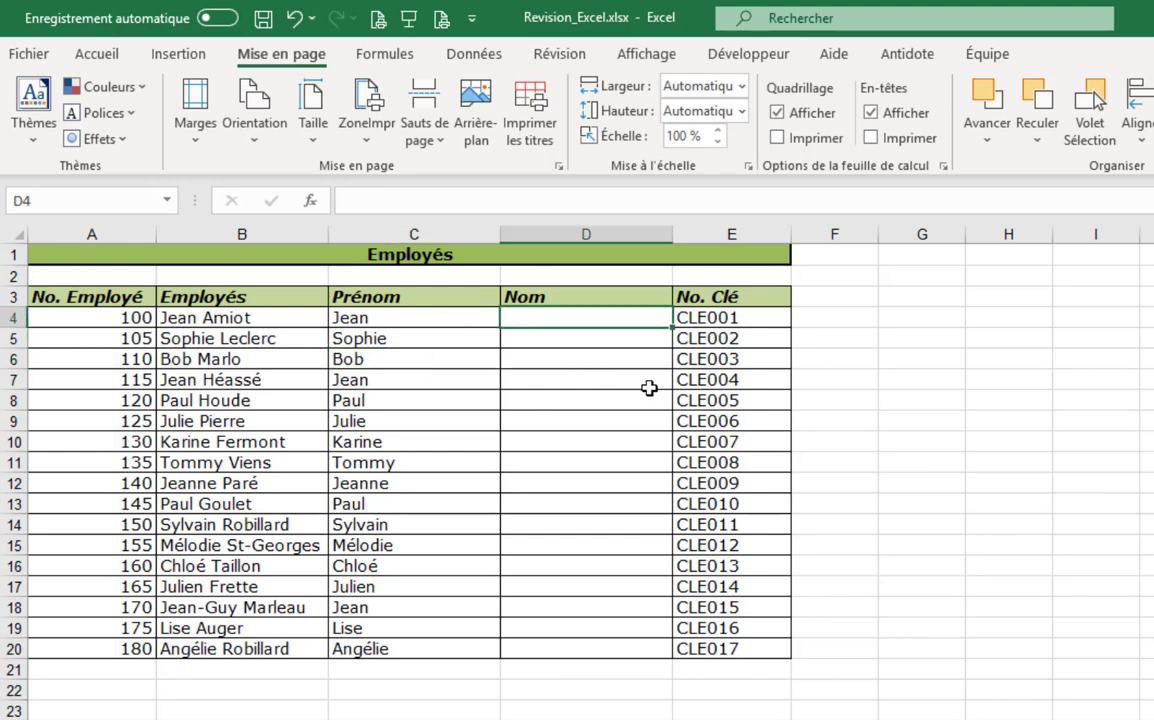
type("Amiot")
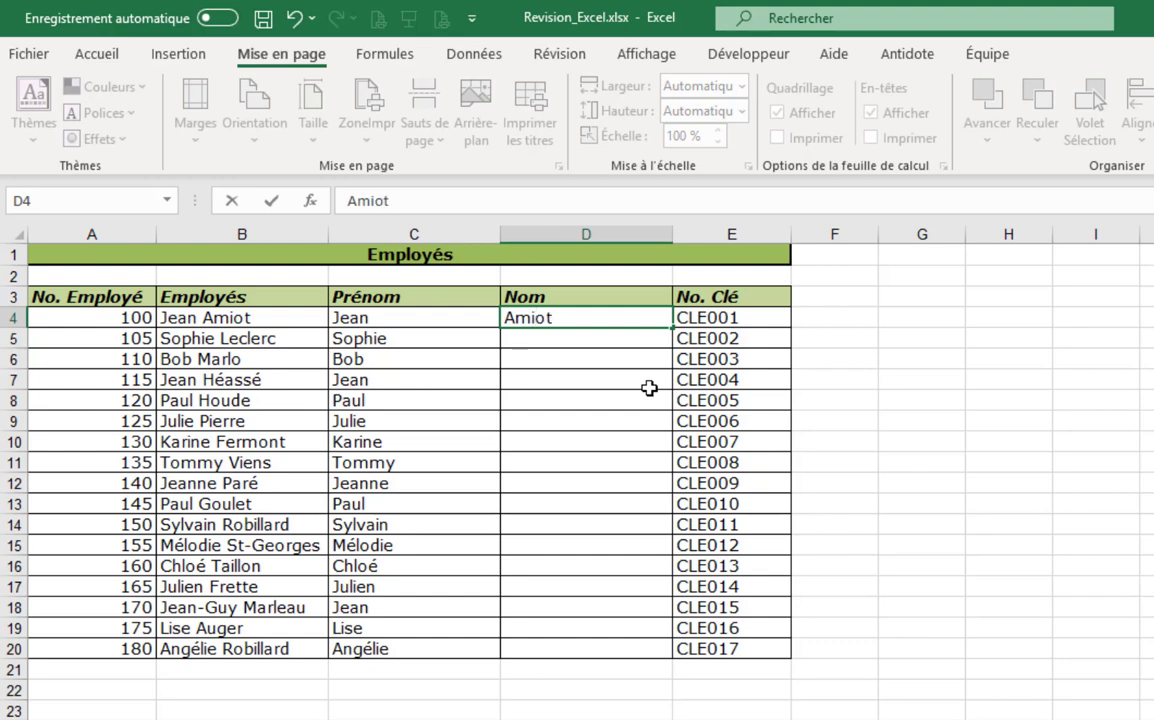
key("Return")
type("Leclerc")
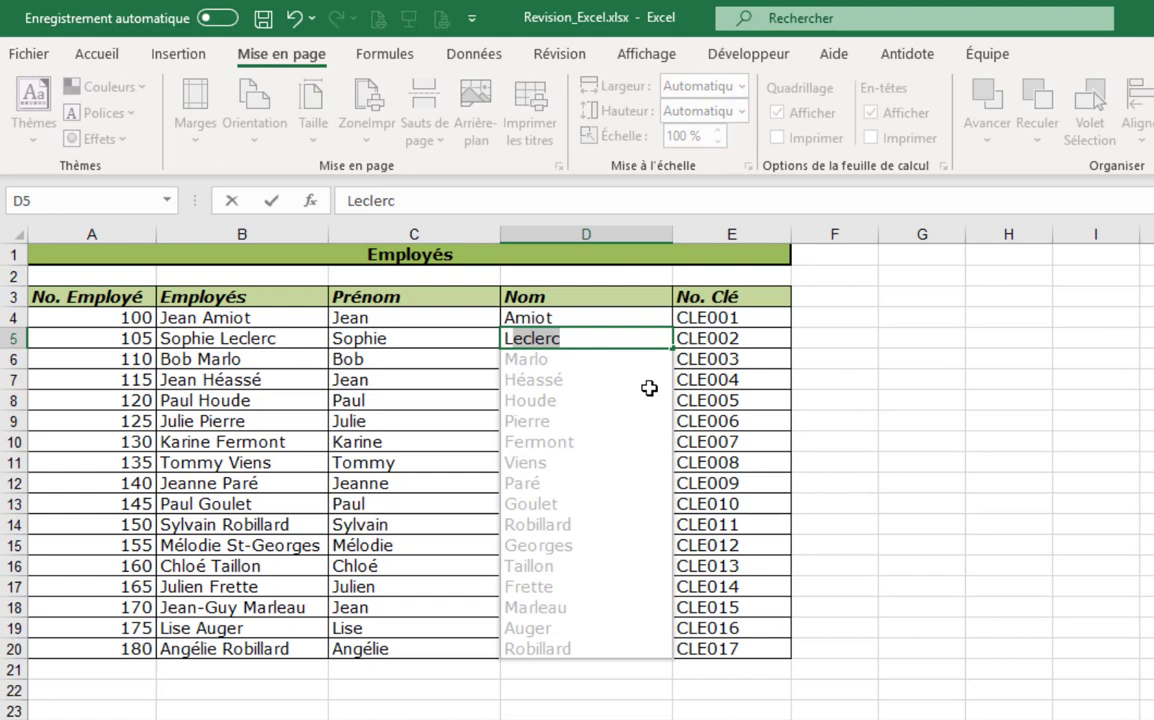
key("Return")
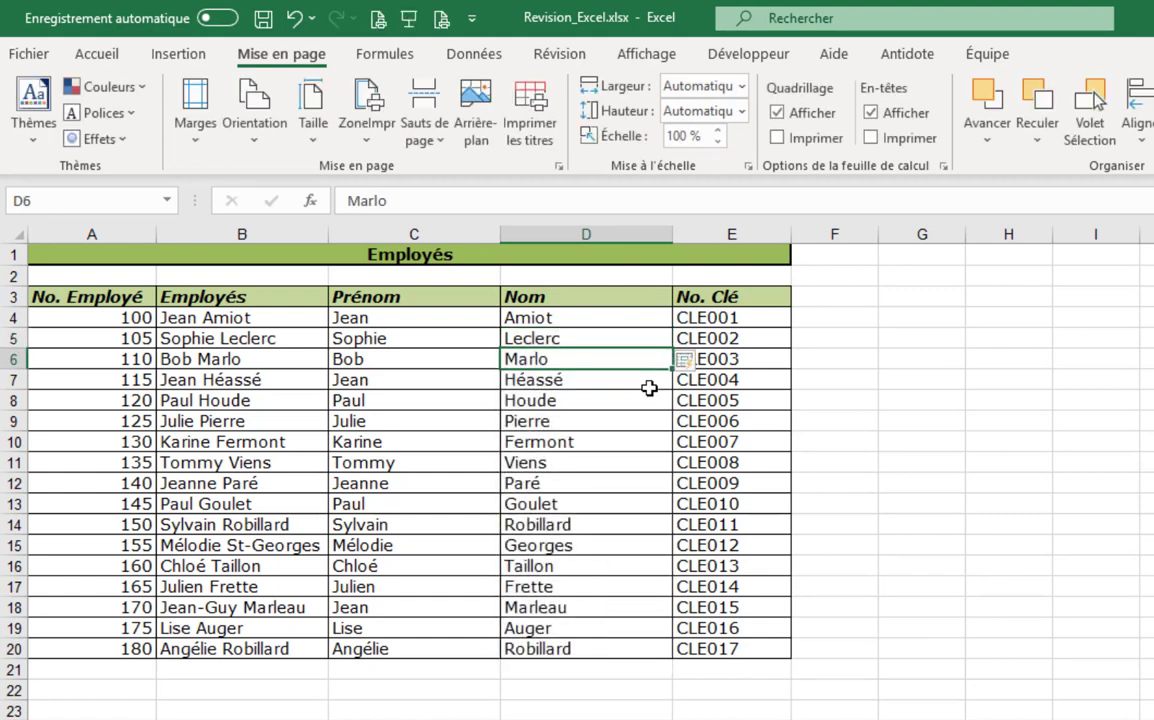
Delete the full-name Employés column B.
left_click(254, 233)
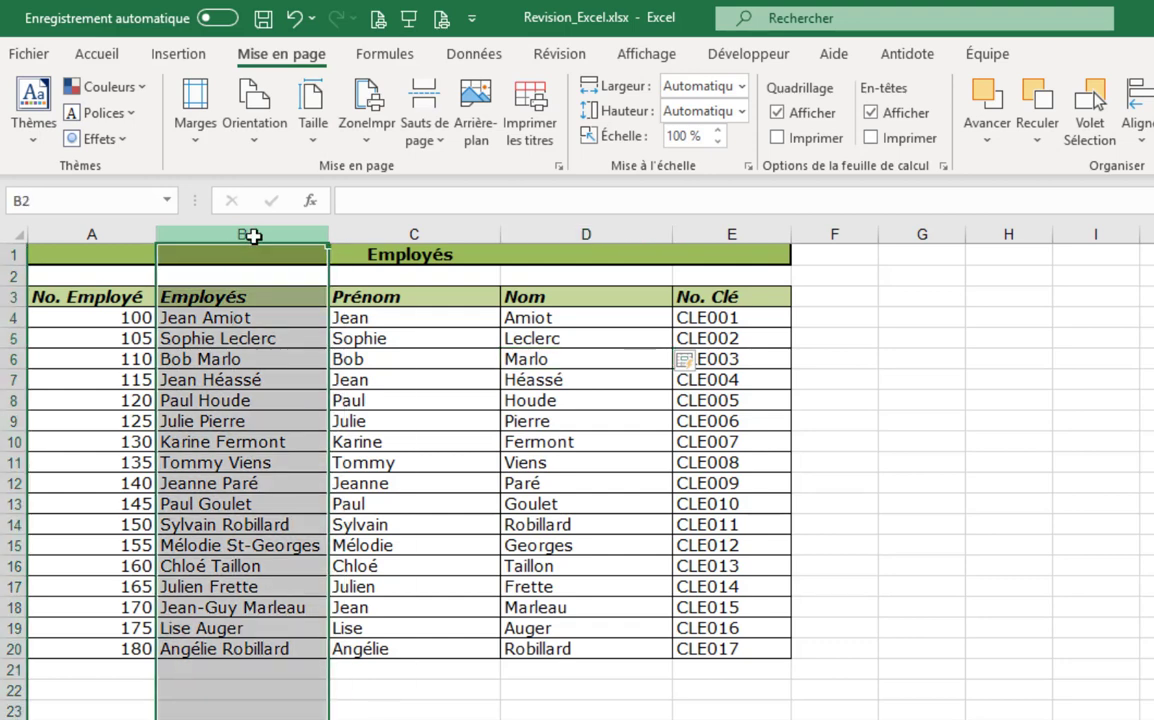
right_click(254, 235)
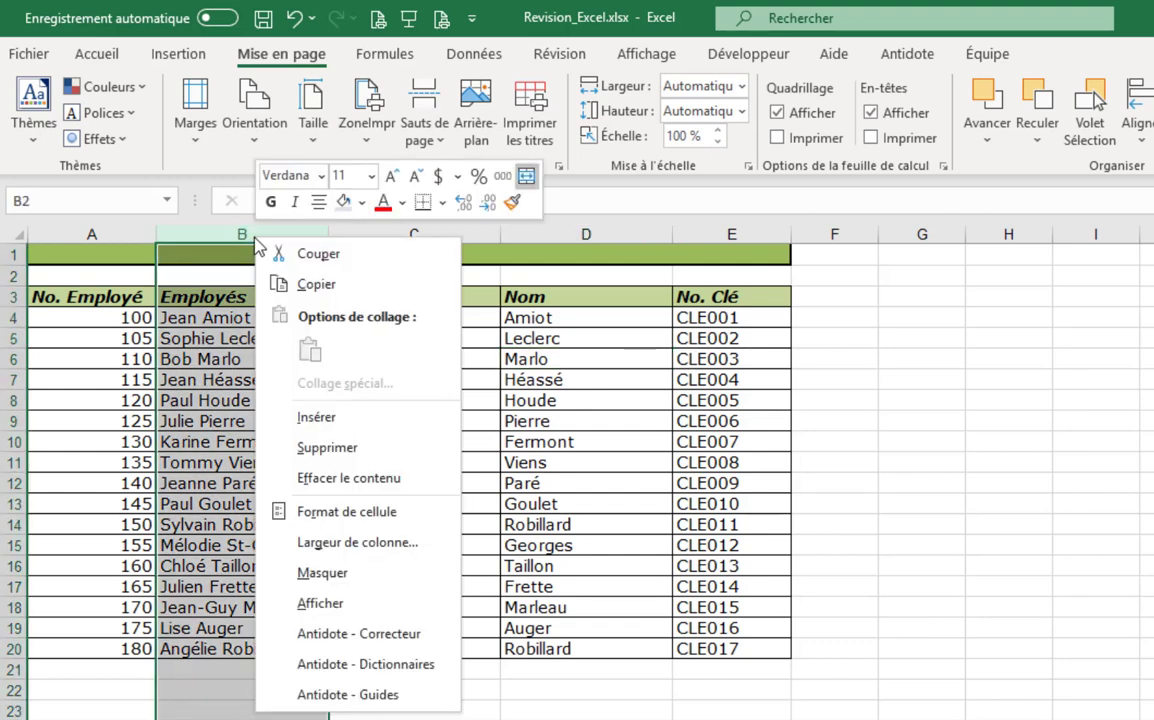
left_click(363, 450)
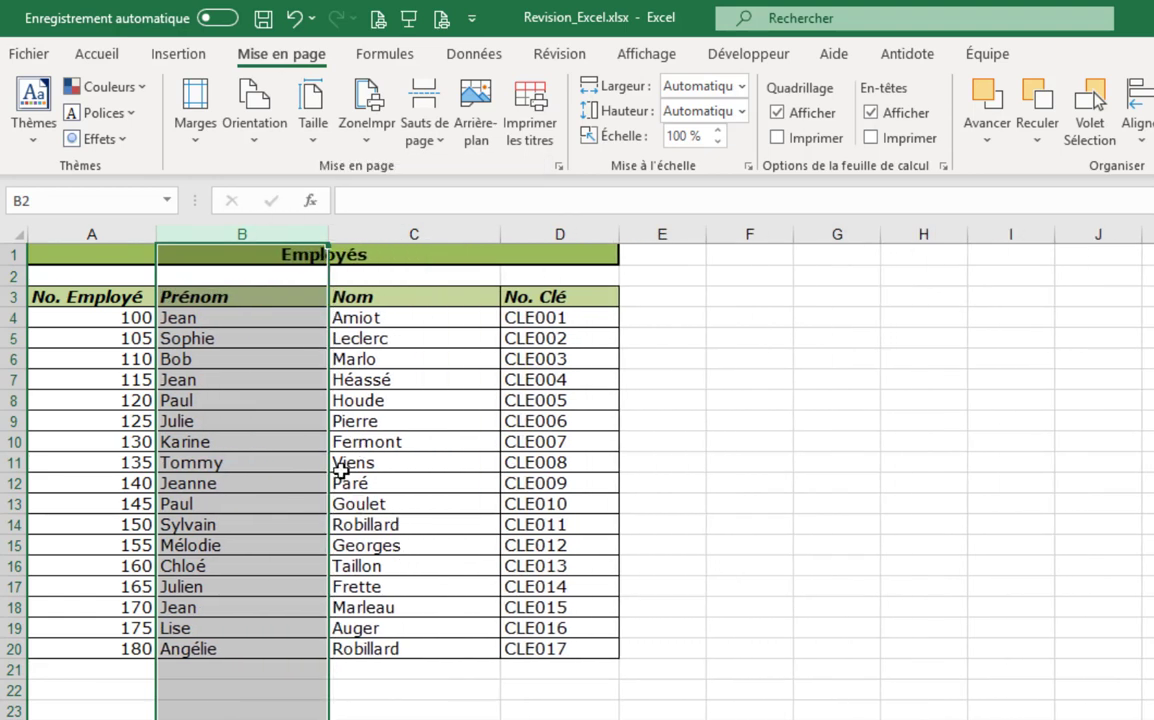
left_click(116, 257)
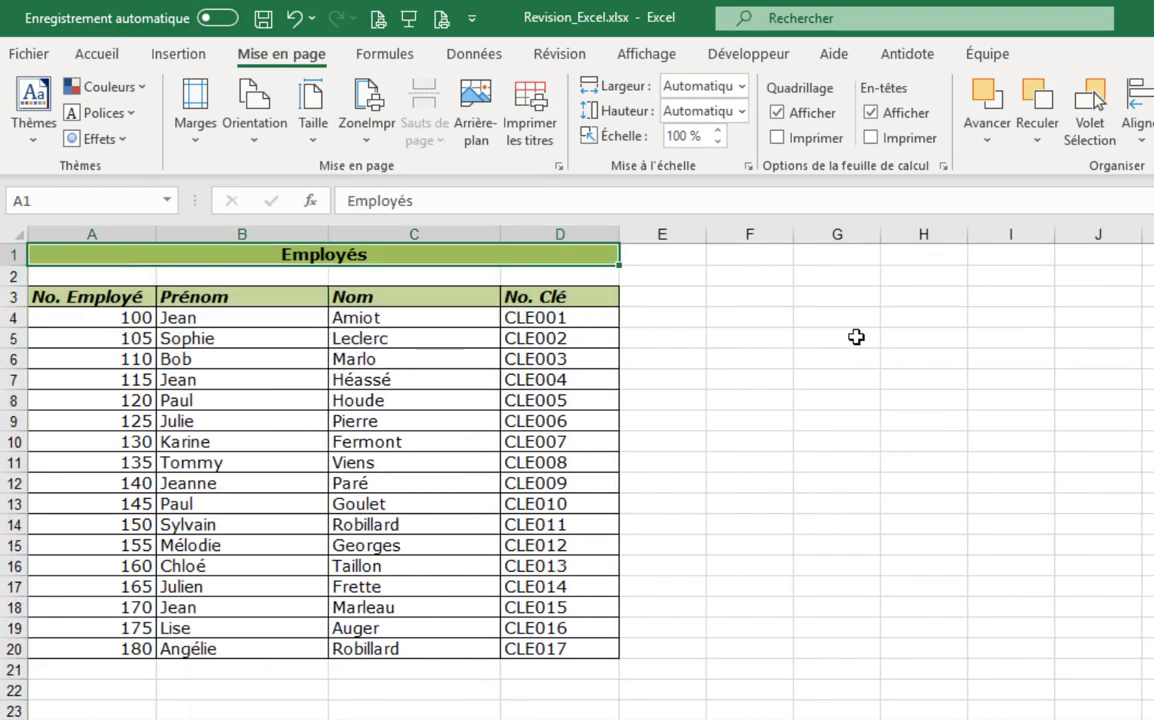